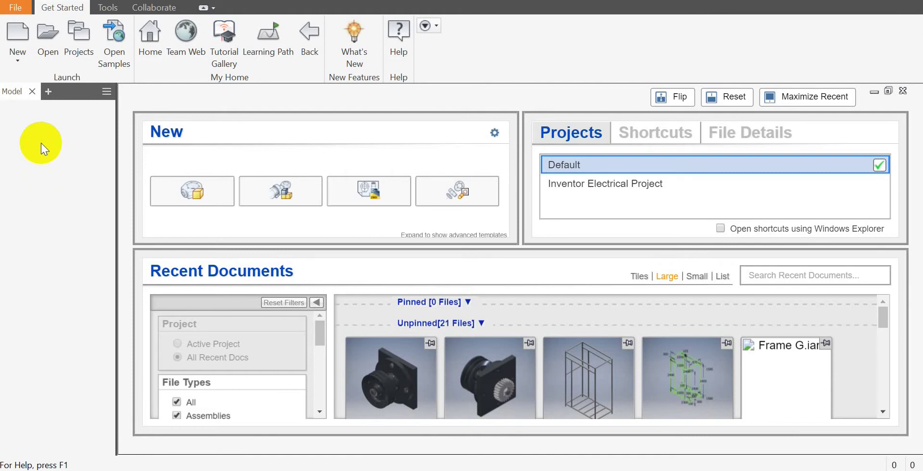
Step: Create a presentation from the metric Standard (mm).ipn template and insert the assembly BELT DRIVE ASSEMBLY CONTENT CENTER DAN SPUR GEAR
{"action": "left_click", "coordinate": [22, 37]}
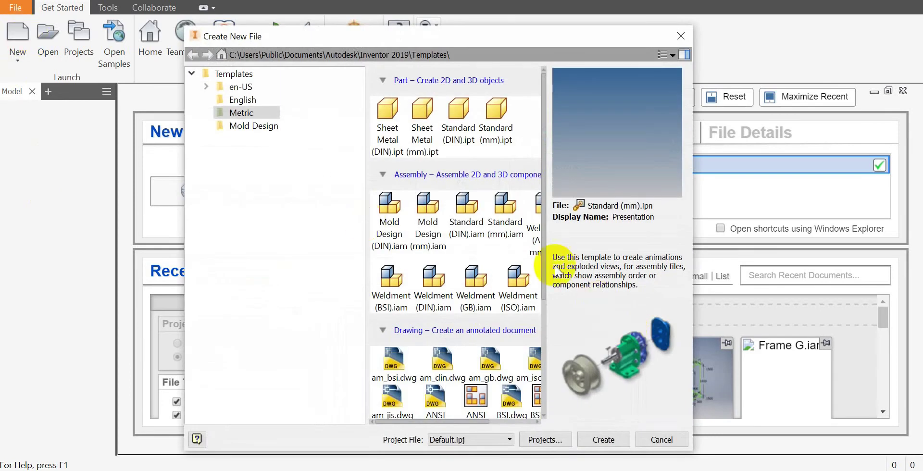
{"action": "left_click_drag", "start_coordinate": [541, 252], "coordinate": [546, 370]}
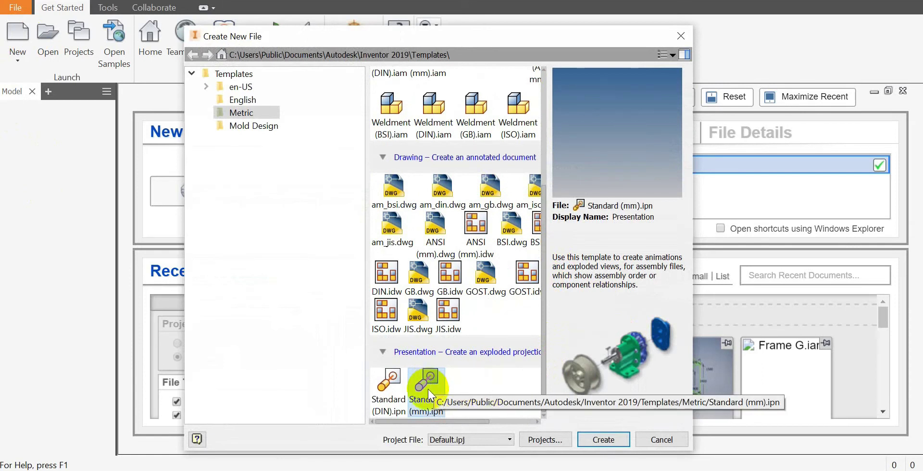
{"action": "left_click", "coordinate": [605, 440]}
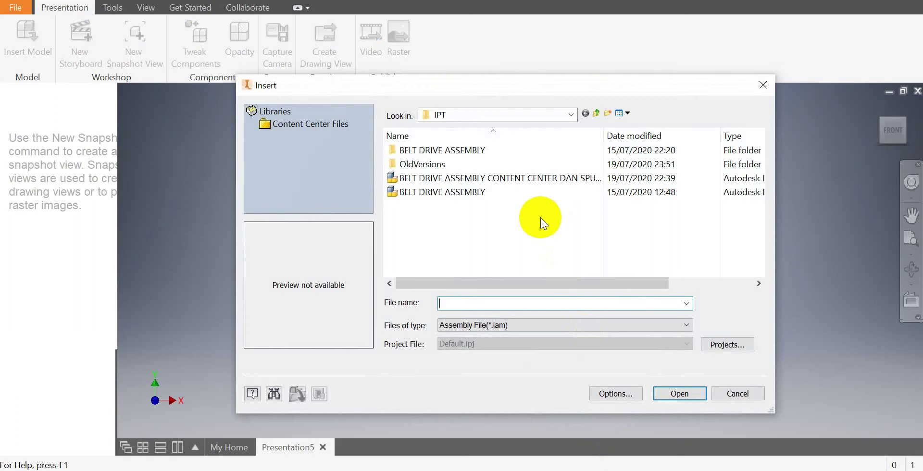
{"action": "left_click", "coordinate": [434, 179]}
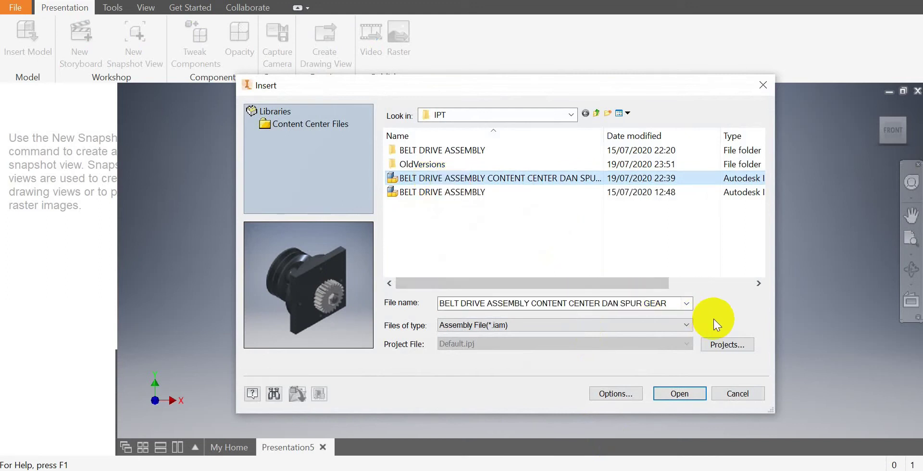
{"action": "left_click", "coordinate": [680, 394]}
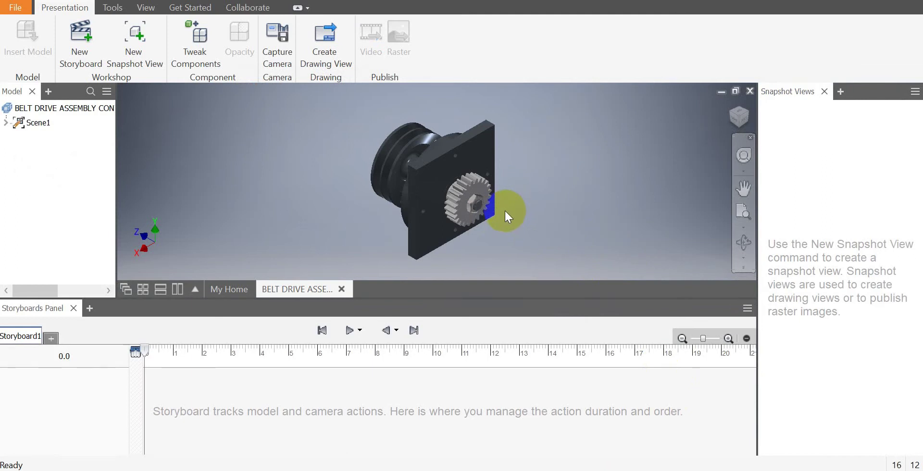
Step: Add a tweak that moves the hex nut in front of the spur gear 12 mm outward along X
{"action": "scroll", "coordinate": [501, 210], "scroll_direction": "up", "scroll_amount": 5}
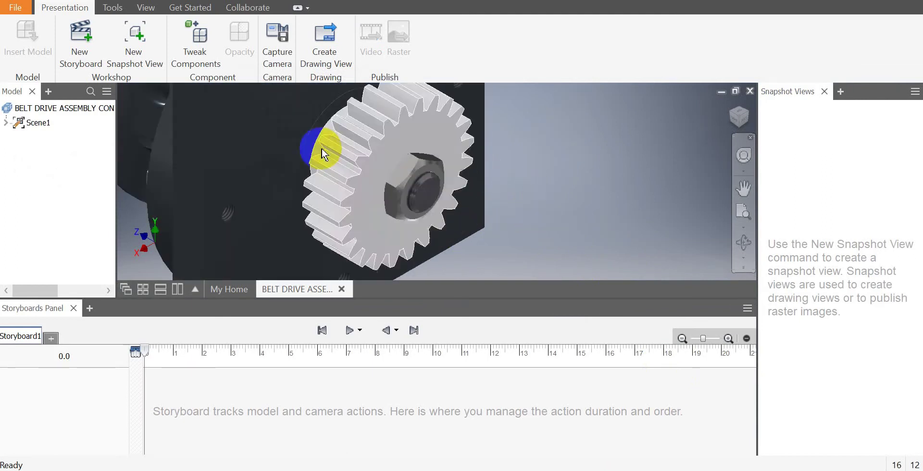
{"action": "left_click", "coordinate": [199, 48]}
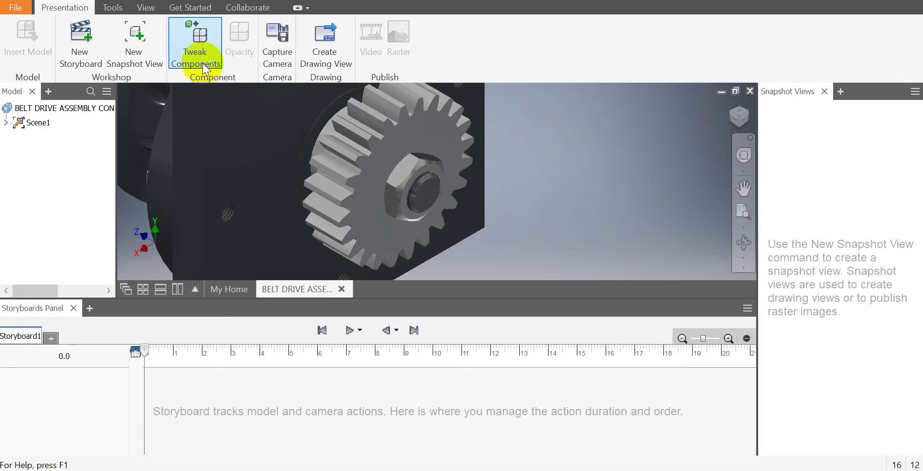
{"action": "left_click", "coordinate": [413, 169]}
{"action": "left_click_drag", "start_coordinate": [460, 215], "coordinate": [507, 243]}
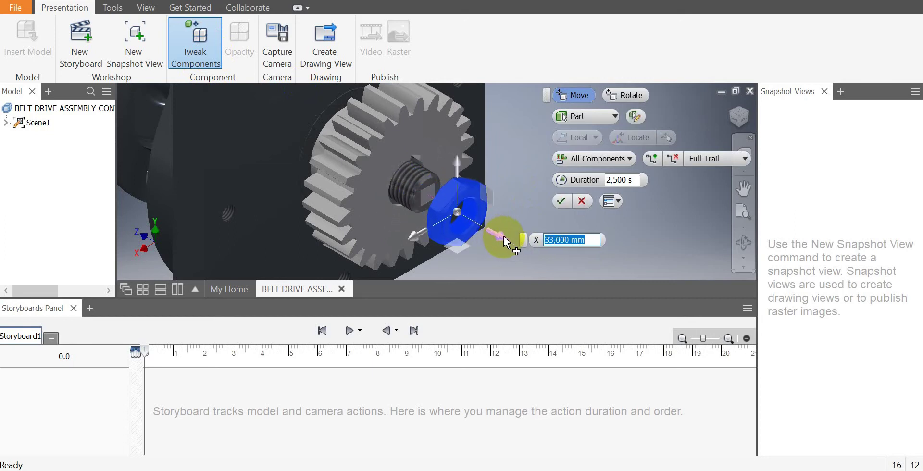
{"action": "type", "text": "12"}
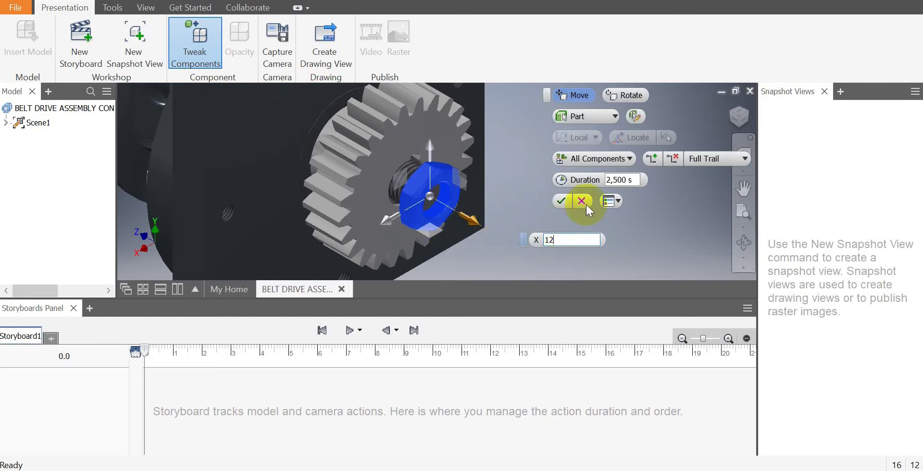
{"action": "left_click", "coordinate": [562, 202]}
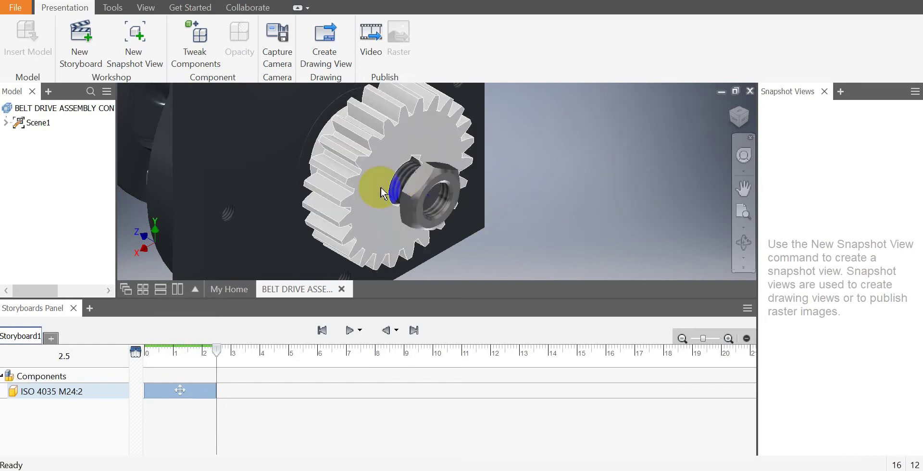
Step: Capture the close-up camera view in the storyboard and shorten its action to about 0.5 s from the start
{"action": "left_click", "coordinate": [282, 57]}
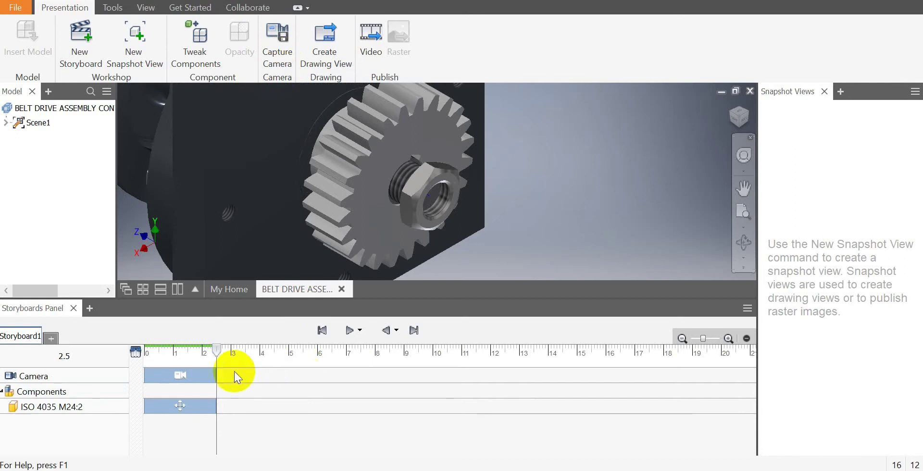
{"action": "left_click", "coordinate": [211, 376]}
{"action": "left_click_drag", "start_coordinate": [216, 376], "coordinate": [153, 375]}
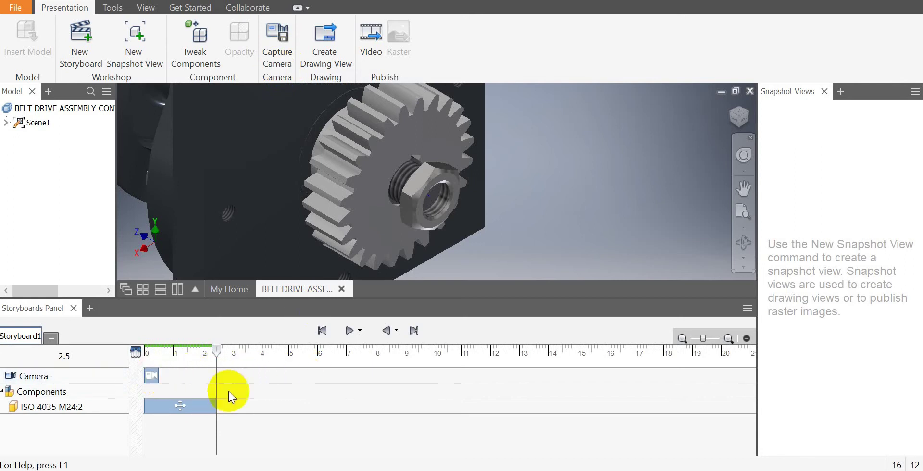
Step: Add a rotation tweak of 720 degrees to the hex nut about its shaft axis
{"action": "left_click", "coordinate": [201, 43]}
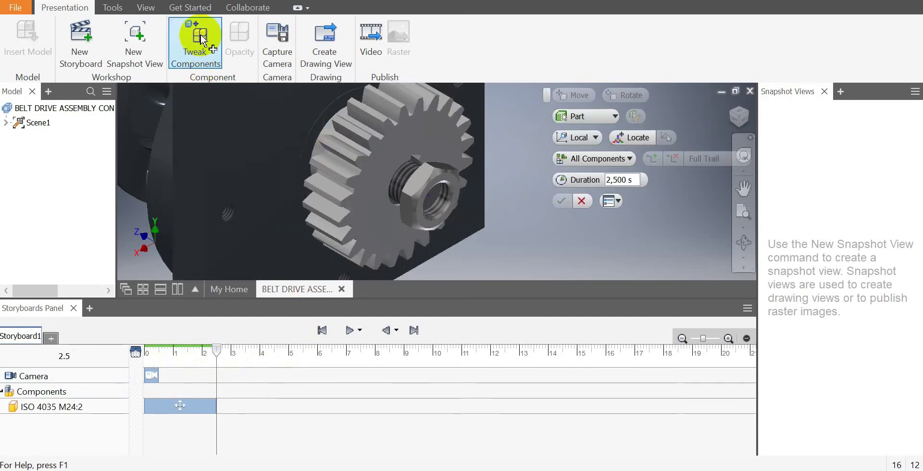
{"action": "left_click", "coordinate": [431, 179]}
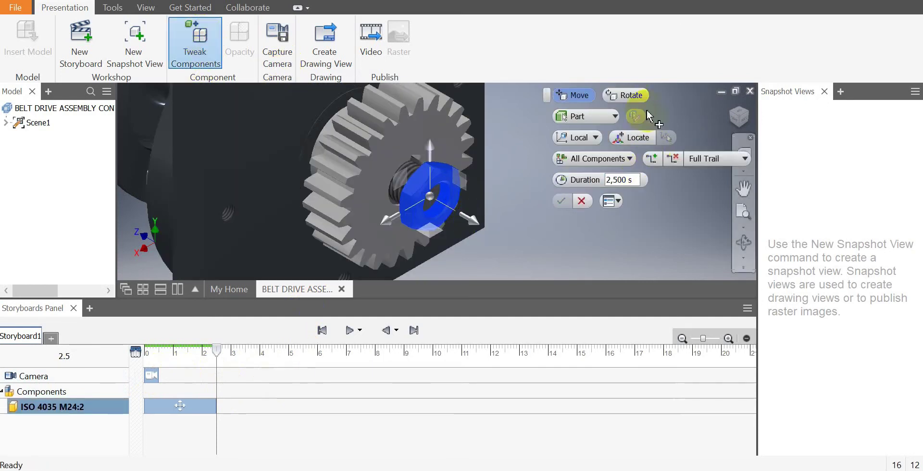
{"action": "left_click", "coordinate": [635, 96]}
{"action": "left_click", "coordinate": [412, 230]}
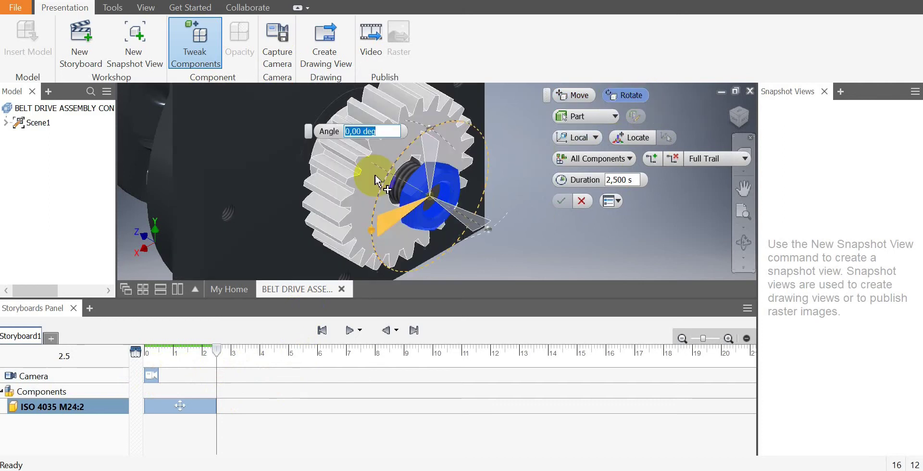
{"action": "type", "text": "7"}
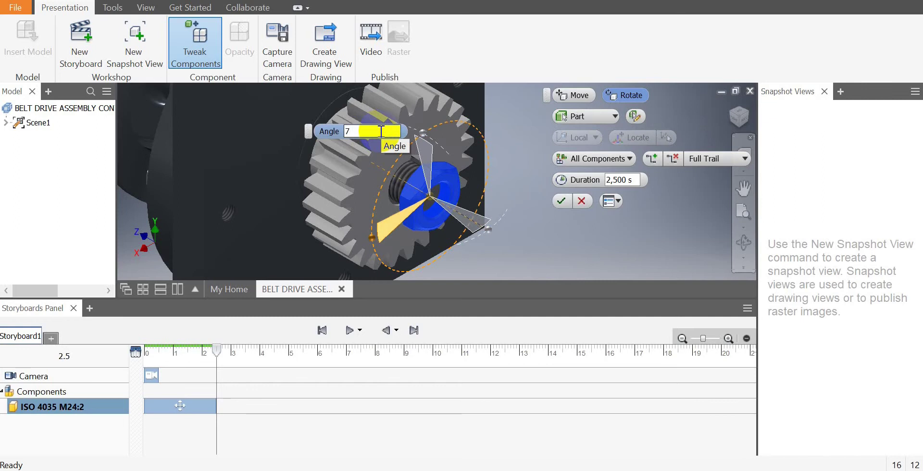
{"action": "type", "text": "20"}
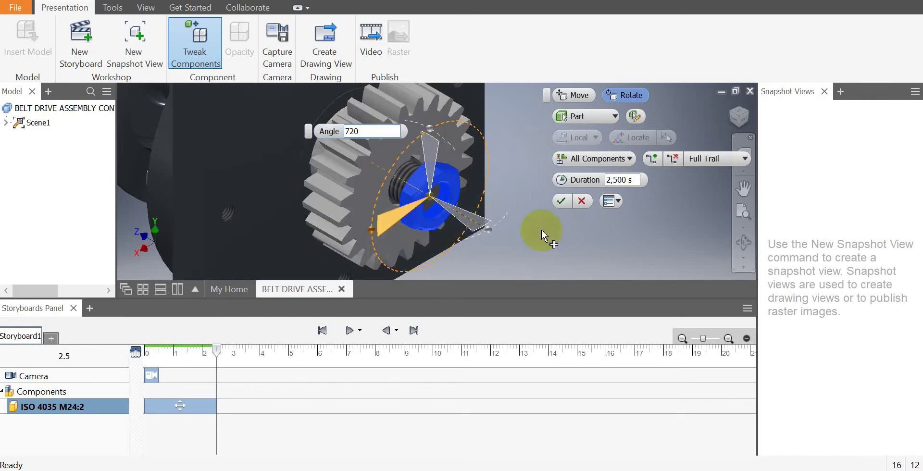
{"action": "left_click", "coordinate": [559, 204]}
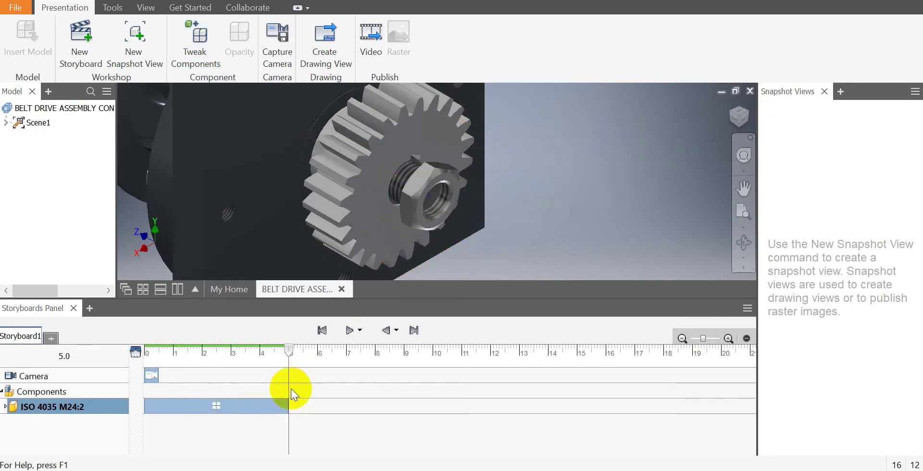
Step: Shift the nut's rotation action to start at 0 s alongside its move, and set the playhead to the storyboard end
{"action": "left_click", "coordinate": [5, 407]}
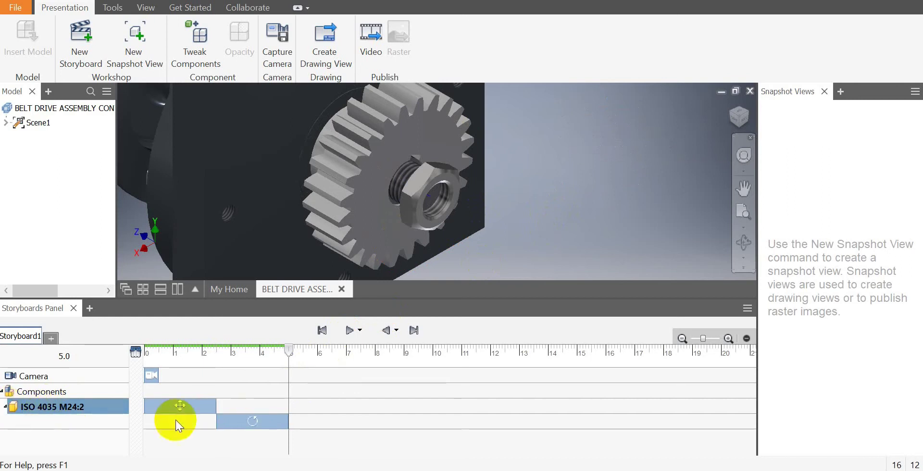
{"action": "left_click_drag", "start_coordinate": [249, 421], "coordinate": [180, 423]}
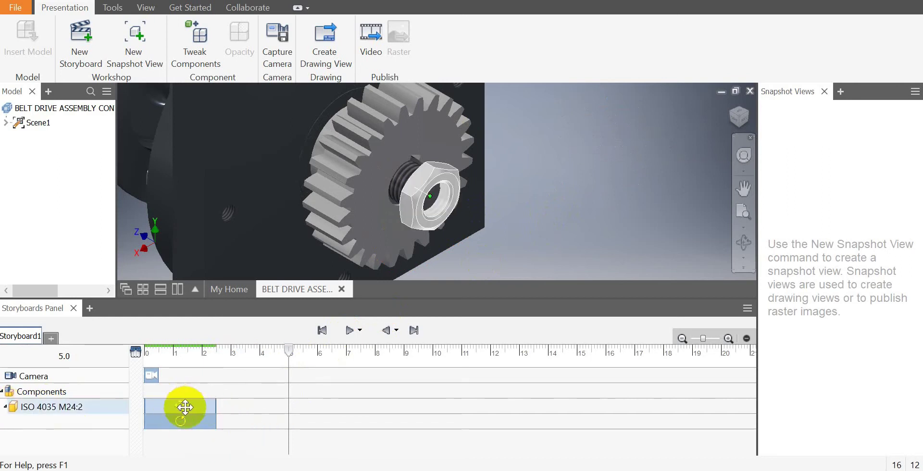
{"action": "left_click", "coordinate": [414, 330]}
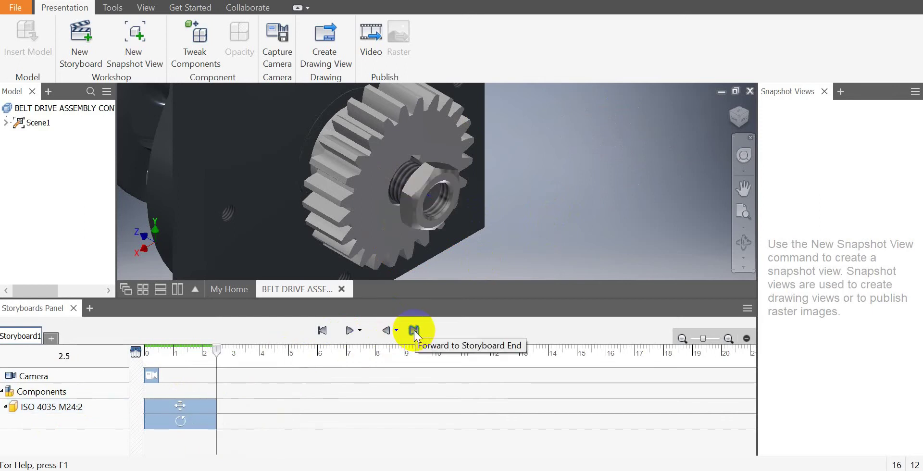
Step: Add a second move tweak that takes the hex nut 200 mm away from the gear along X
{"action": "scroll", "coordinate": [439, 164], "scroll_direction": "down", "scroll_amount": 2}
{"action": "scroll", "coordinate": [438, 164], "scroll_direction": "down", "scroll_amount": 2}
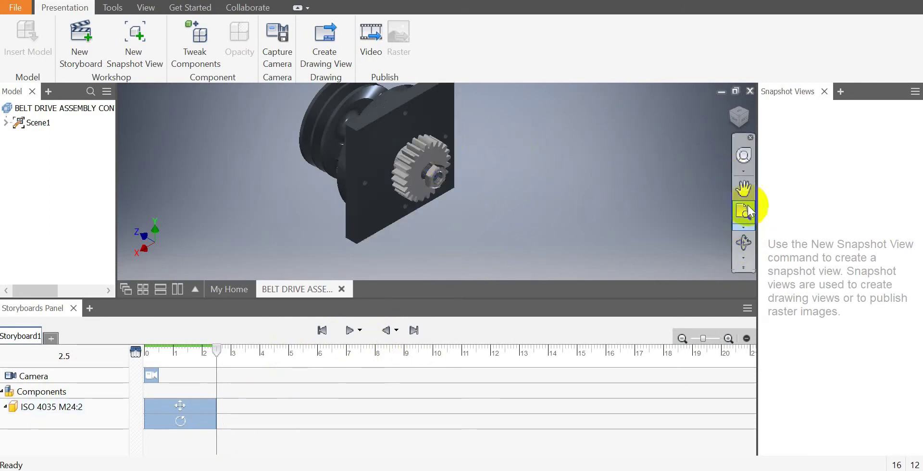
{"action": "left_click", "coordinate": [743, 188]}
{"action": "left_click_drag", "start_coordinate": [397, 114], "coordinate": [361, 138]}
{"action": "right_click", "coordinate": [554, 129]}
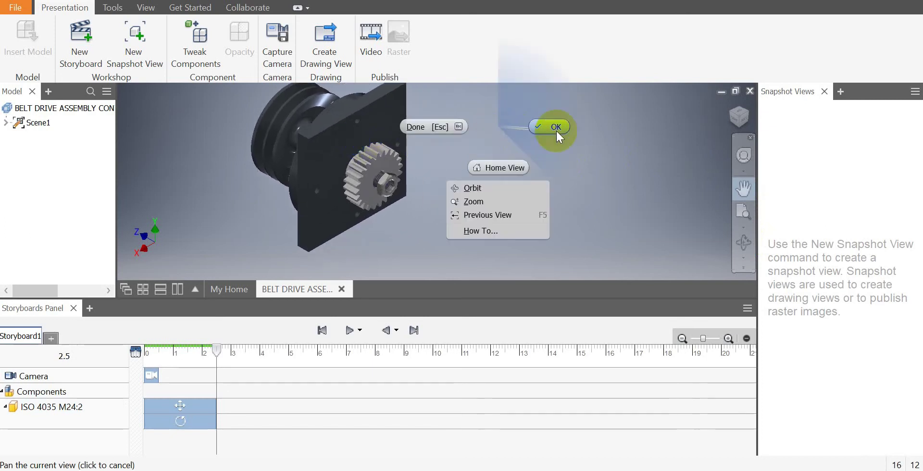
{"action": "key", "text": "Escape"}
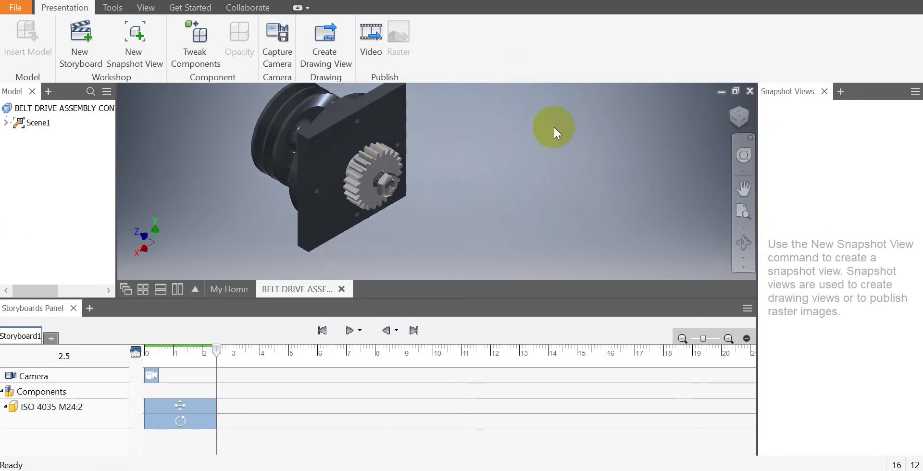
{"action": "left_click", "coordinate": [202, 41]}
{"action": "left_click", "coordinate": [386, 181]}
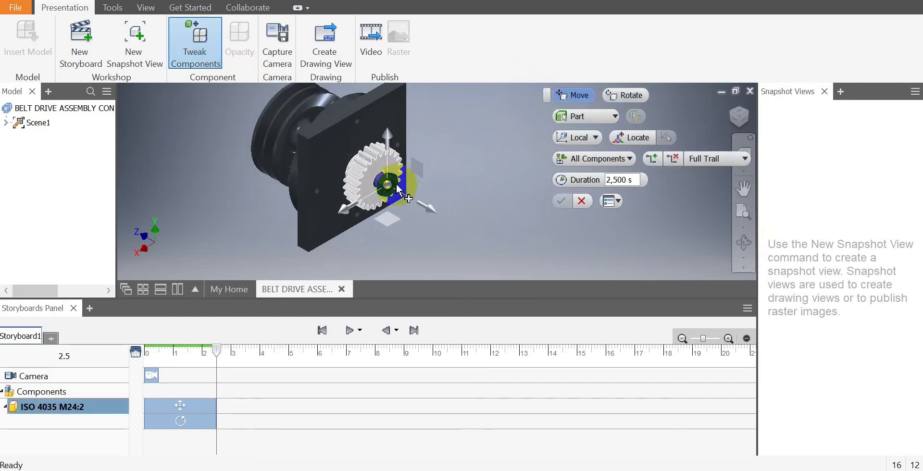
{"action": "left_click", "coordinate": [436, 215]}
{"action": "left_click_drag", "start_coordinate": [434, 215], "coordinate": [518, 253]}
{"action": "type", "text": "2"}
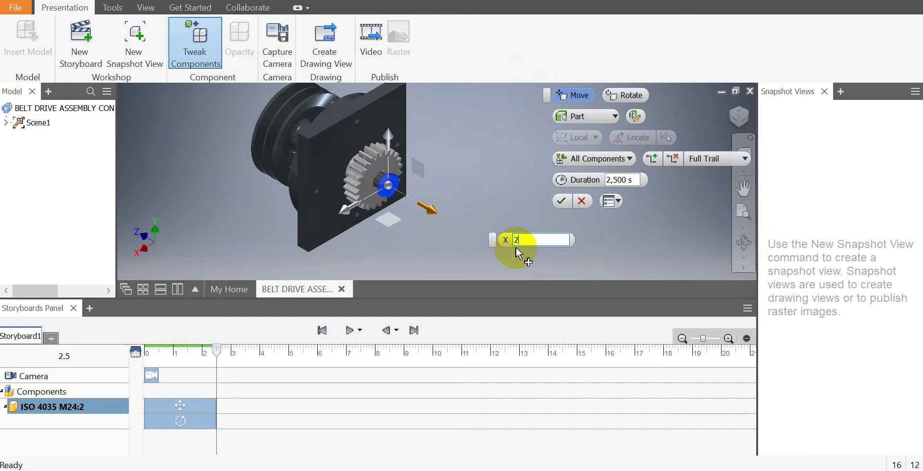
{"action": "type", "text": "00"}
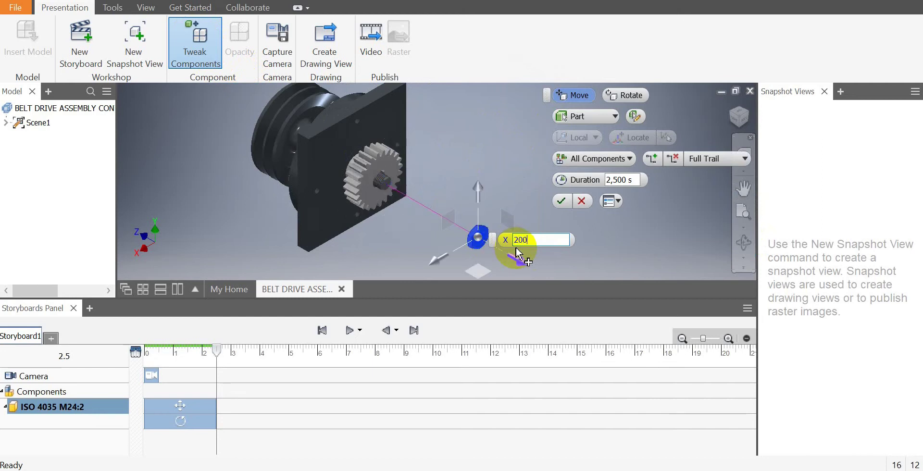
{"action": "left_click", "coordinate": [562, 202]}
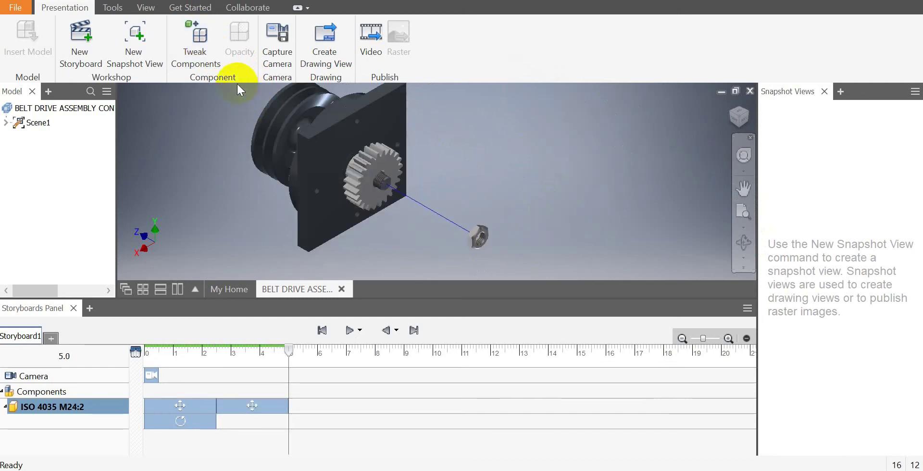
Step: Capture the wider camera view and shorten its action starting at 2.5 s to about 0.5 s
{"action": "left_click", "coordinate": [279, 49]}
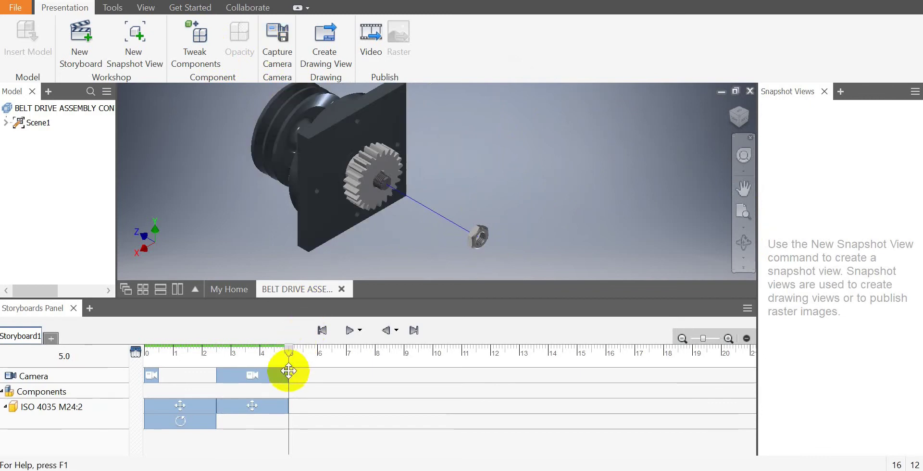
{"action": "left_click_drag", "start_coordinate": [287, 374], "coordinate": [230, 375]}
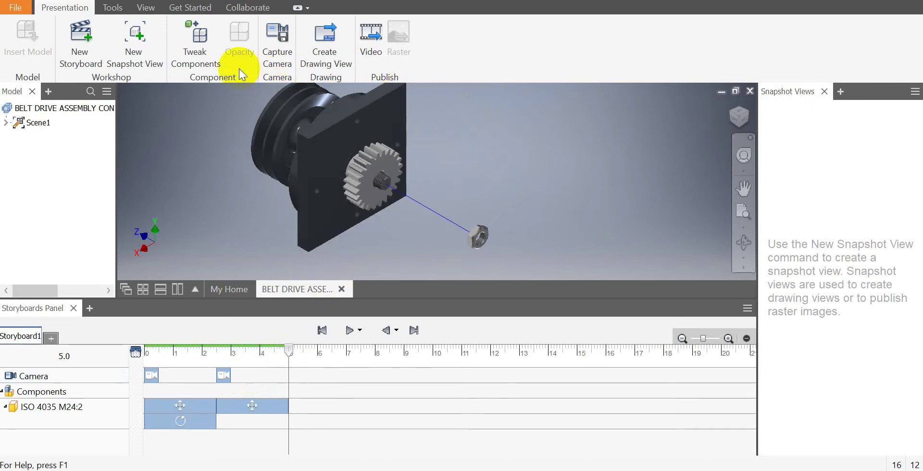
Step: Add a tweak that moves the spur gear -155 mm along Z, off the shaft toward the nut
{"action": "left_click", "coordinate": [196, 37]}
{"action": "left_click", "coordinate": [375, 159]}
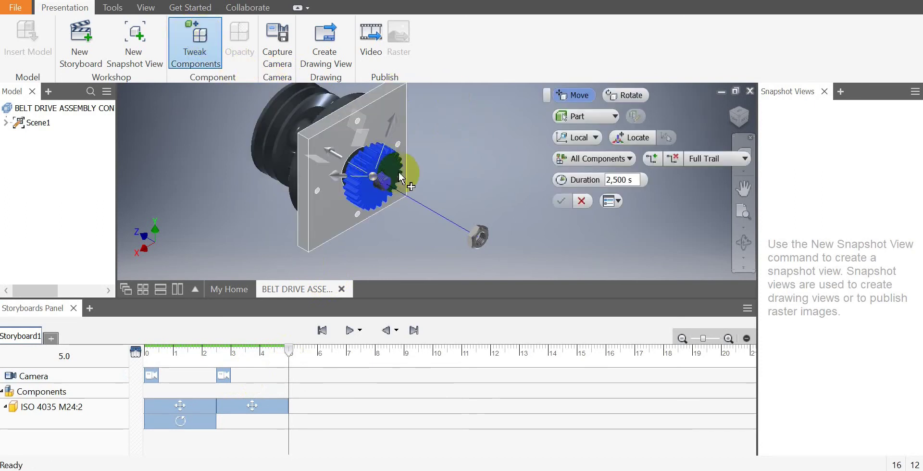
{"action": "left_click_drag", "start_coordinate": [351, 165], "coordinate": [596, 257]}
{"action": "type", "text": "155"}
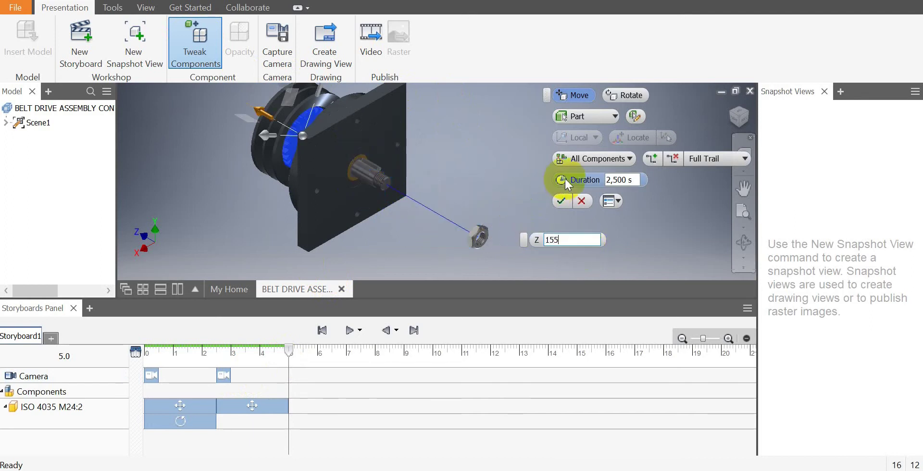
{"action": "left_click", "coordinate": [547, 240]}
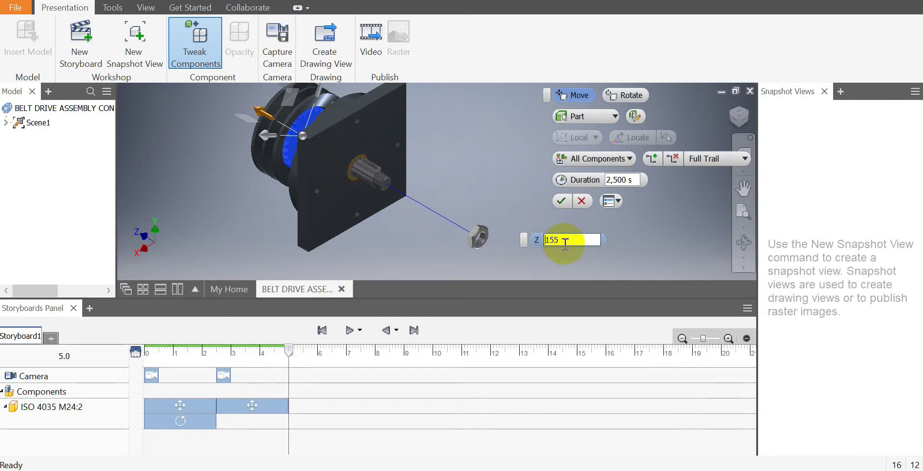
{"action": "type", "text": "-"}
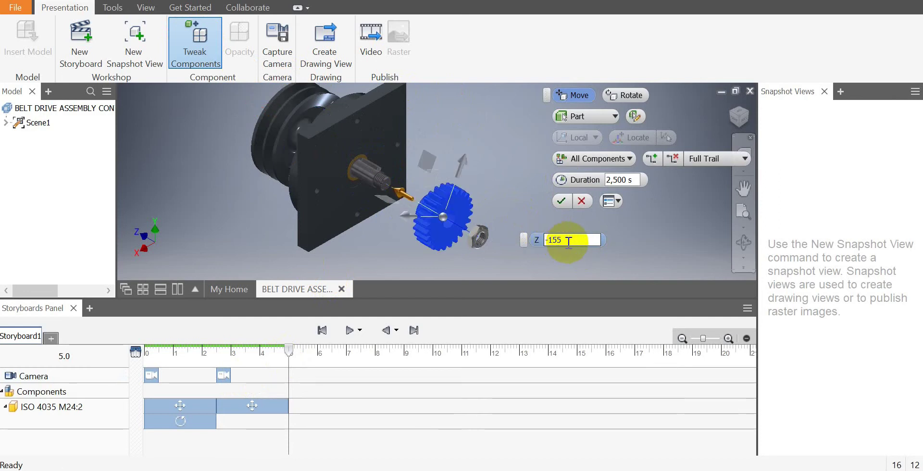
{"action": "left_click", "coordinate": [561, 202]}
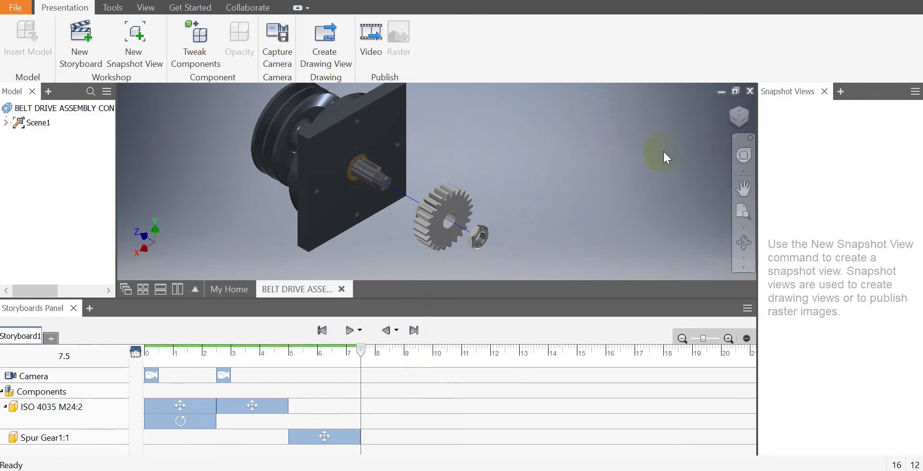
Step: Add a tweak that moves the hex nut on the pulley side 12 mm along X, away from the pulley
{"action": "left_click", "coordinate": [731, 116]}
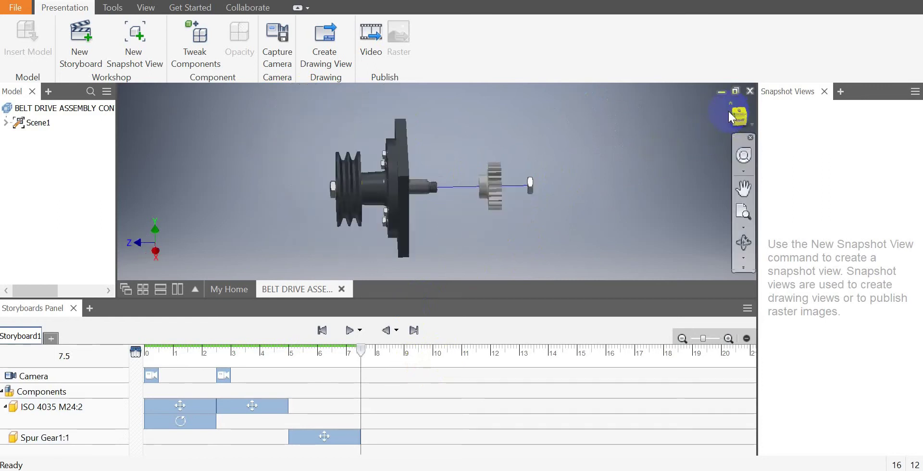
{"action": "scroll", "coordinate": [408, 236], "scroll_direction": "up", "scroll_amount": 4}
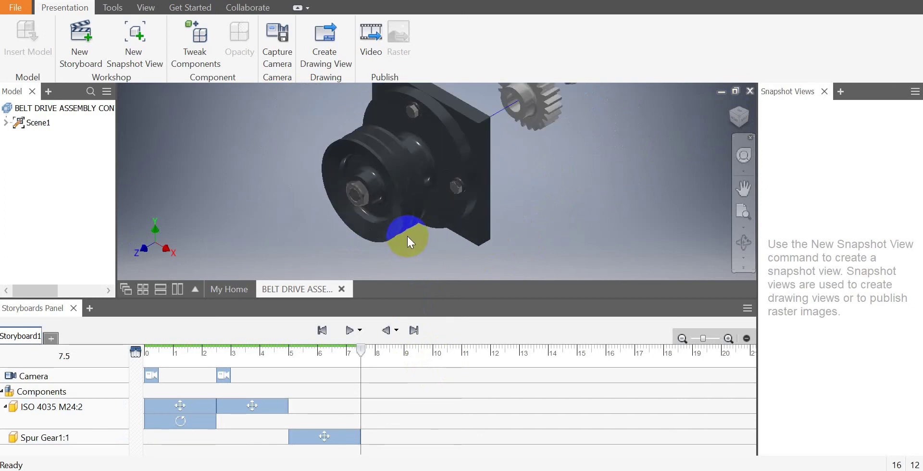
{"action": "middle_click_drag", "start_coordinate": [403, 236], "coordinate": [325, 197], "text": "shift"}
{"action": "left_click", "coordinate": [354, 182]}
{"action": "left_click", "coordinate": [250, 156]}
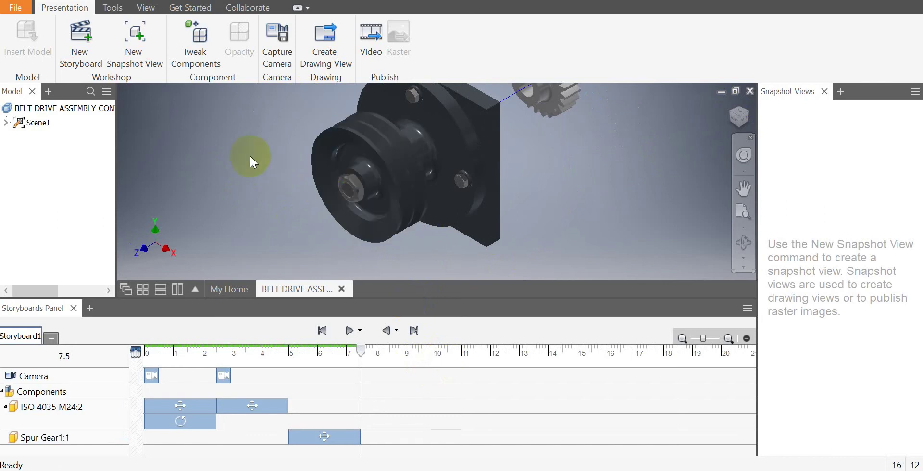
{"action": "left_click", "coordinate": [195, 46]}
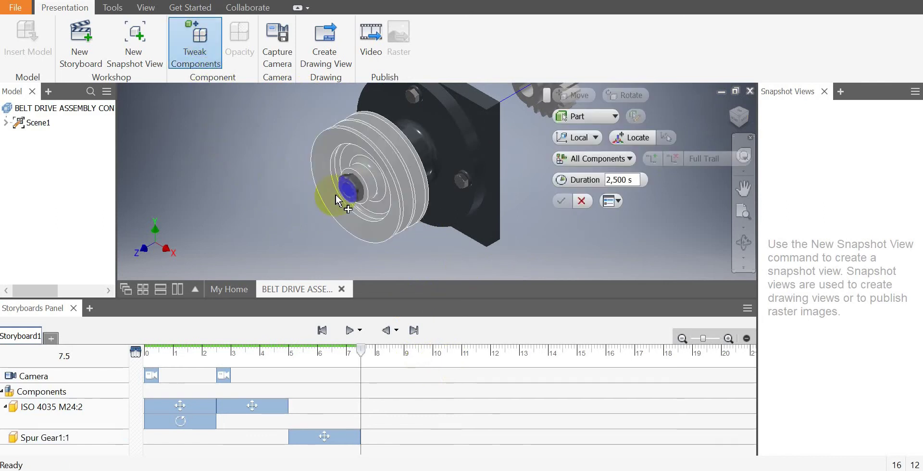
{"action": "left_click", "coordinate": [361, 188]}
{"action": "left_click_drag", "start_coordinate": [309, 161], "coordinate": [291, 230]}
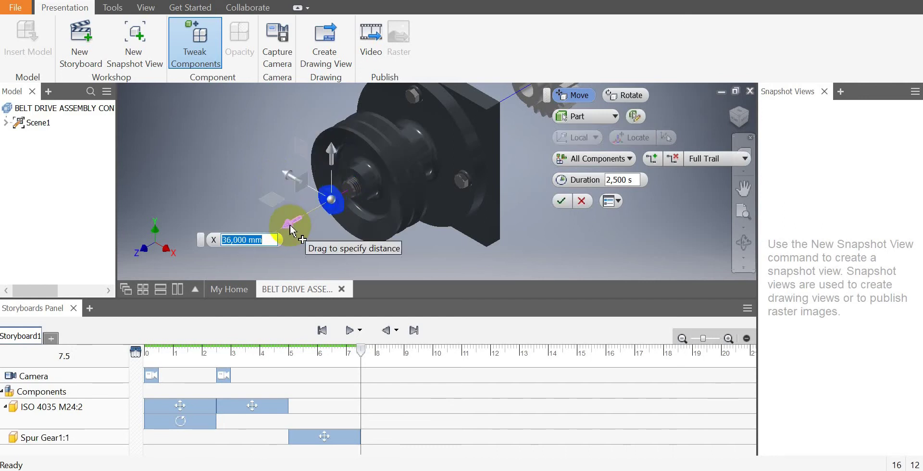
{"action": "type", "text": "12"}
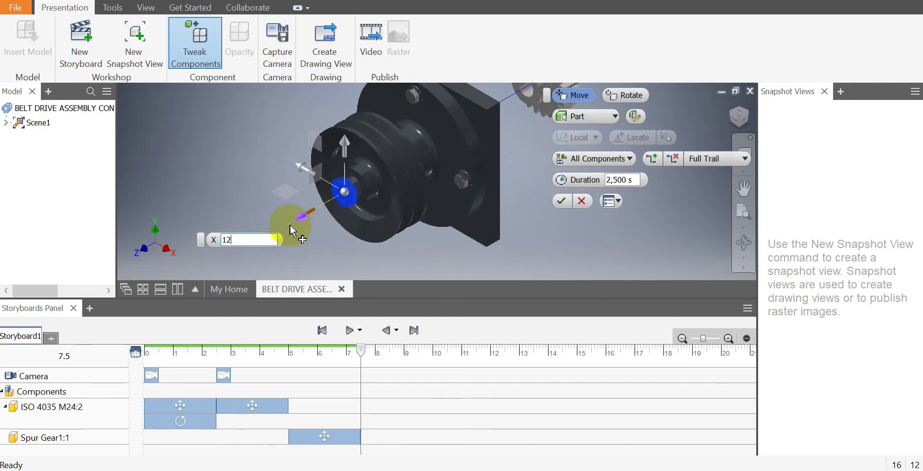
{"action": "left_click", "coordinate": [562, 201]}
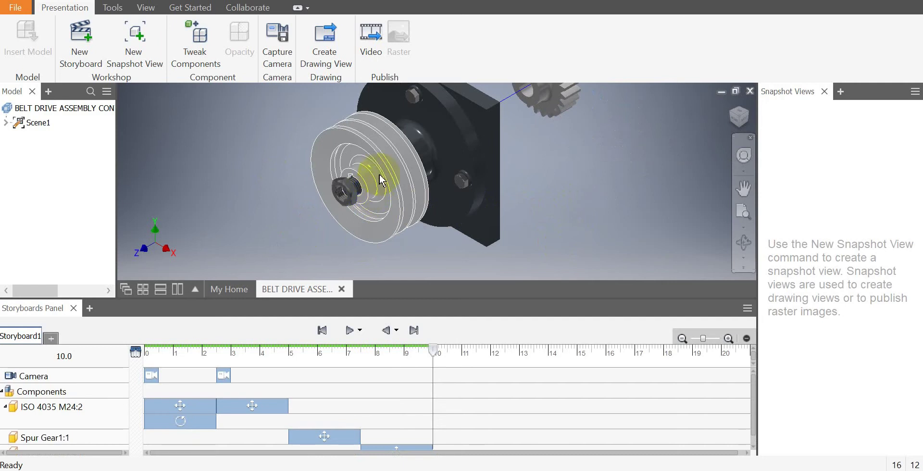
Step: Capture a close-up camera view of the pulley-side nut and shorten its action starting at 7.5 s to about 0.6 s
{"action": "scroll", "coordinate": [376, 172], "scroll_direction": "up", "scroll_amount": 3}
{"action": "scroll", "coordinate": [380, 174], "scroll_direction": "down", "scroll_amount": 3}
{"action": "scroll", "coordinate": [599, 183], "scroll_direction": "up", "scroll_amount": 3}
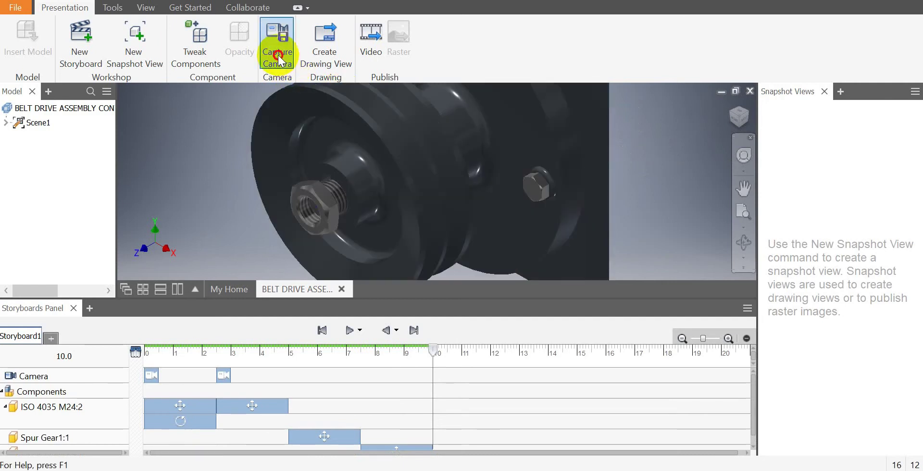
{"action": "left_click", "coordinate": [278, 54]}
{"action": "left_click_drag", "start_coordinate": [430, 377], "coordinate": [373, 376]}
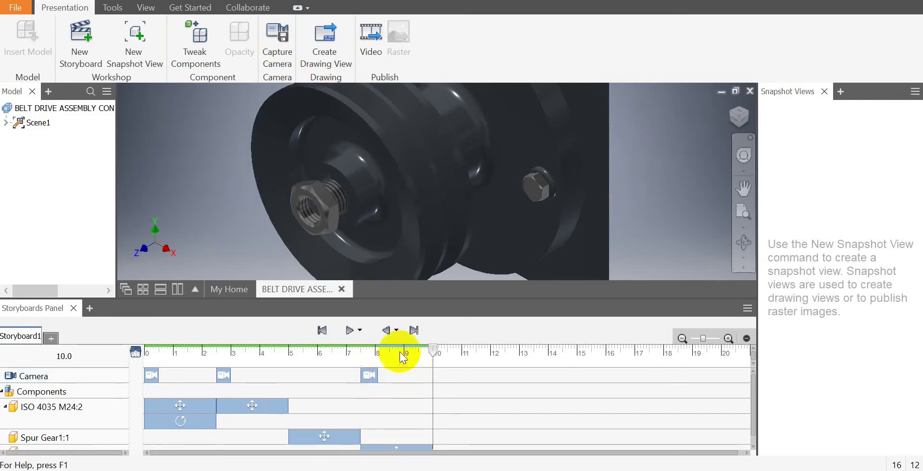
Step: Add a tweak that rotates the pulley-side nut 720 degrees about the shaft axis
{"action": "left_click", "coordinate": [197, 42]}
{"action": "left_click", "coordinate": [316, 204]}
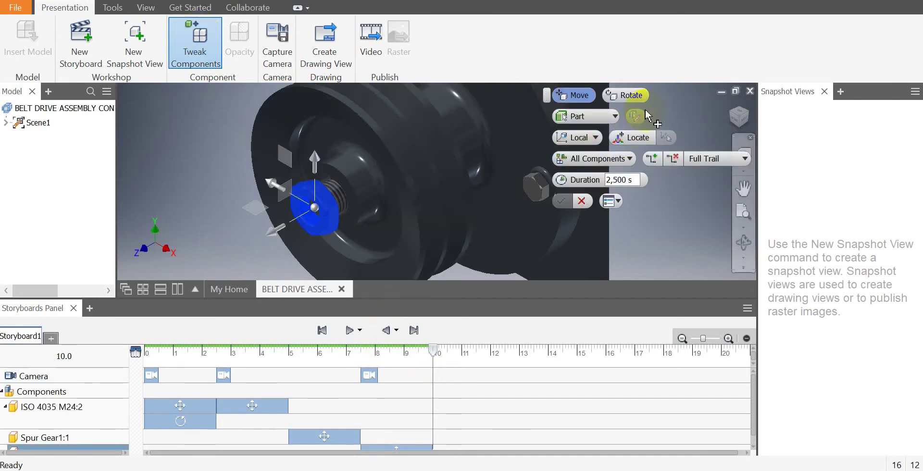
{"action": "left_click", "coordinate": [634, 94]}
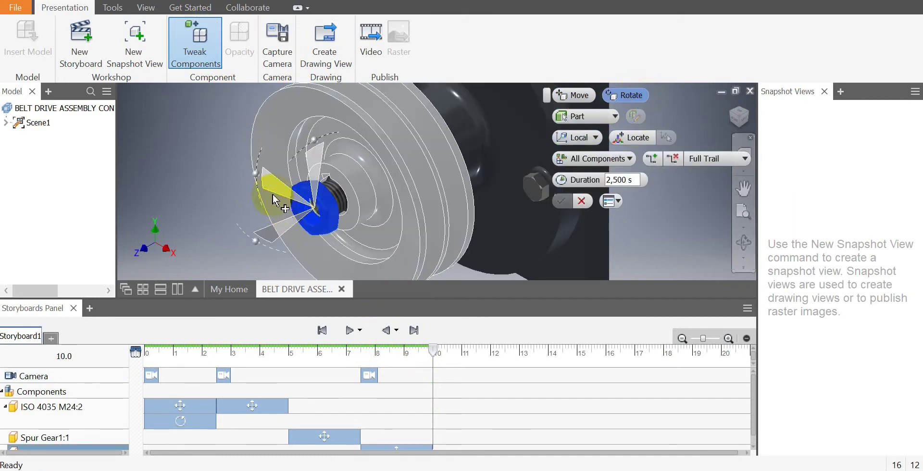
{"action": "left_click", "coordinate": [271, 188]}
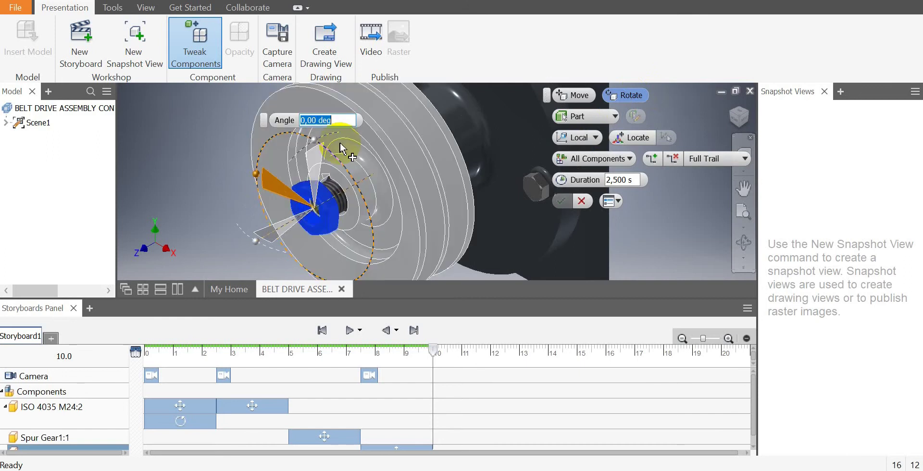
{"action": "type", "text": "720"}
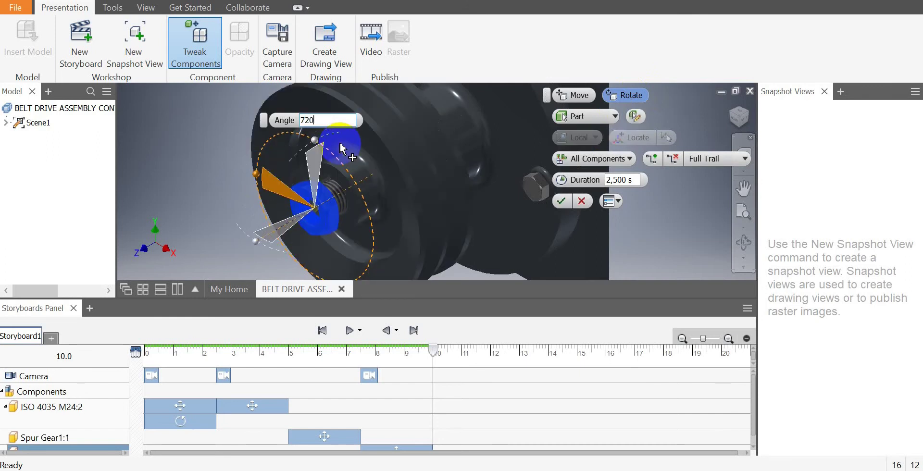
{"action": "left_click", "coordinate": [559, 201]}
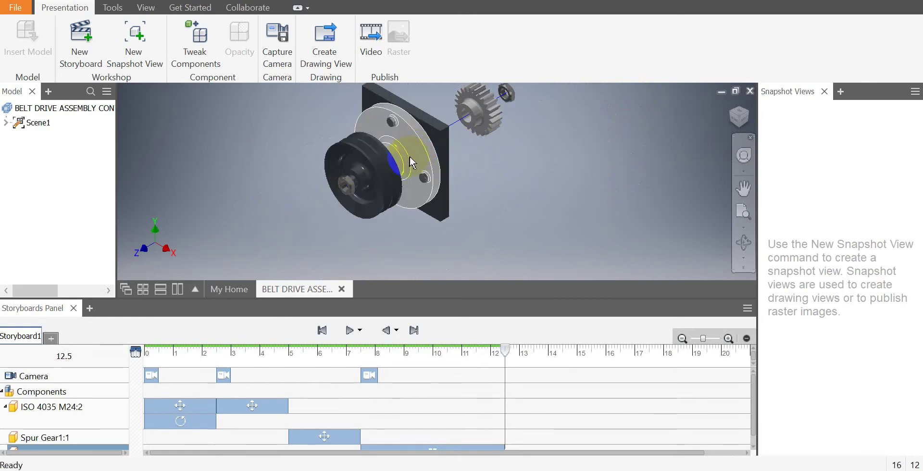
Step: Add a second move tweak that takes the pulley-side nut 550 mm away from the pulley along X
{"action": "left_click", "coordinate": [744, 188]}
{"action": "left_click_drag", "start_coordinate": [521, 160], "coordinate": [462, 165]}
{"action": "right_click", "coordinate": [340, 158]}
{"action": "key", "text": "Escape"}
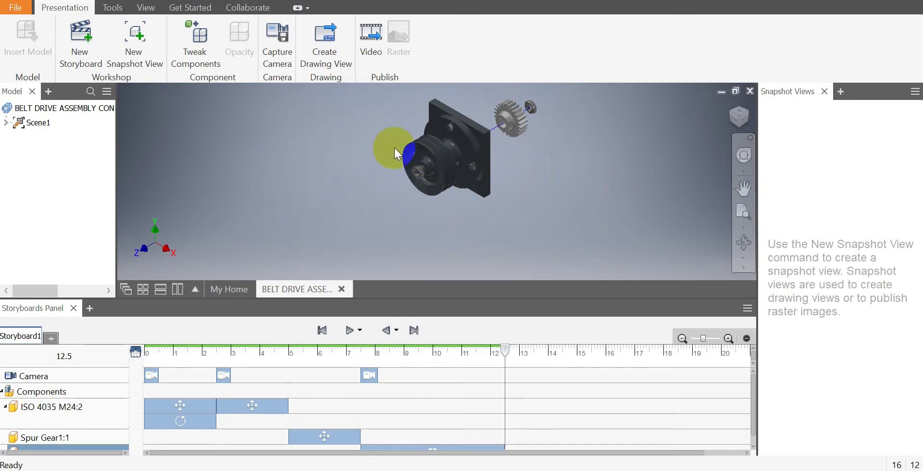
{"action": "left_click", "coordinate": [199, 39]}
{"action": "left_click_drag", "start_coordinate": [420, 174], "coordinate": [226, 264]}
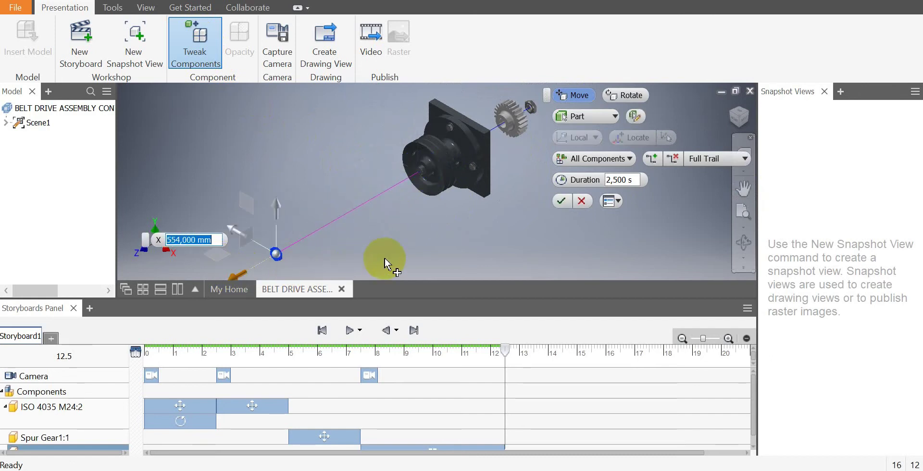
{"action": "type", "text": "550"}
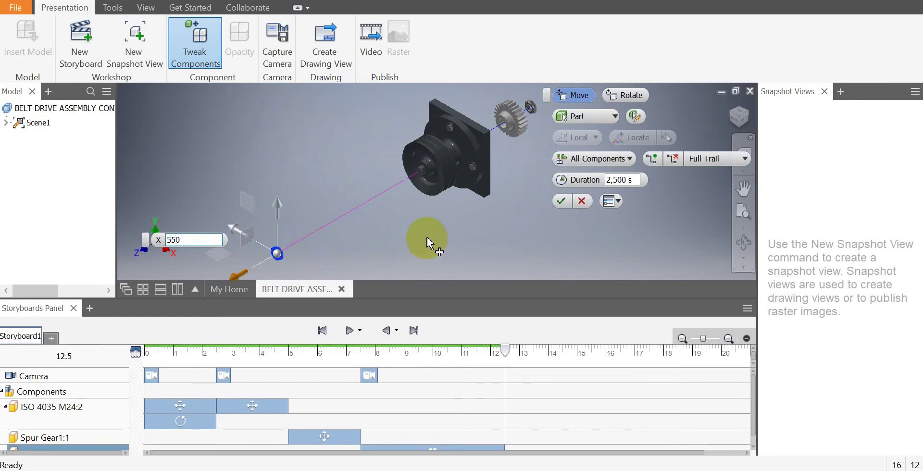
{"action": "left_click", "coordinate": [562, 201]}
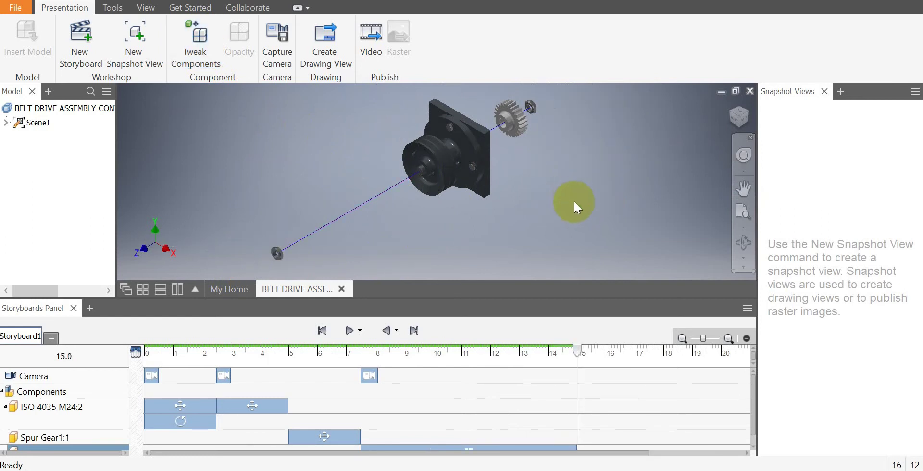
Step: Capture the wider camera view and shorten its action starting at 12.5 s so it ends at about 12.9 s
{"action": "left_click", "coordinate": [279, 55]}
{"action": "left_click_drag", "start_coordinate": [576, 377], "coordinate": [514, 380]}
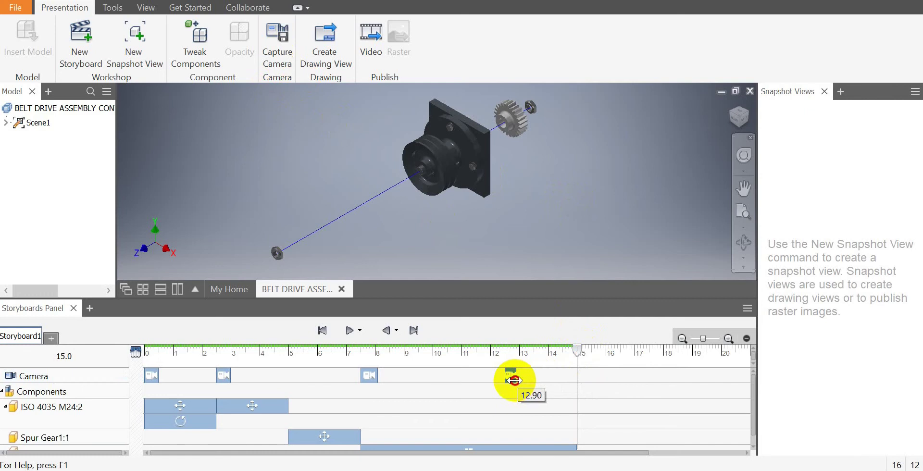
{"action": "scroll", "coordinate": [532, 395], "scroll_direction": "down", "scroll_amount": 1}
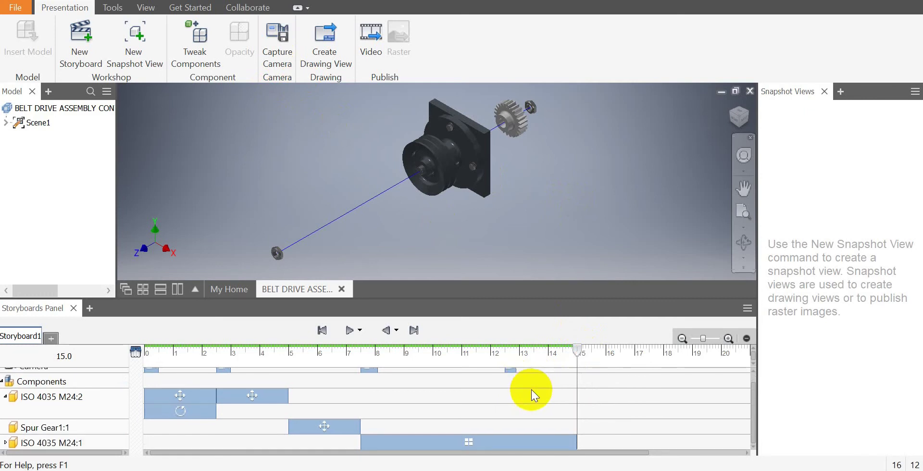
{"action": "scroll", "coordinate": [532, 391], "scroll_direction": "up", "scroll_amount": 1}
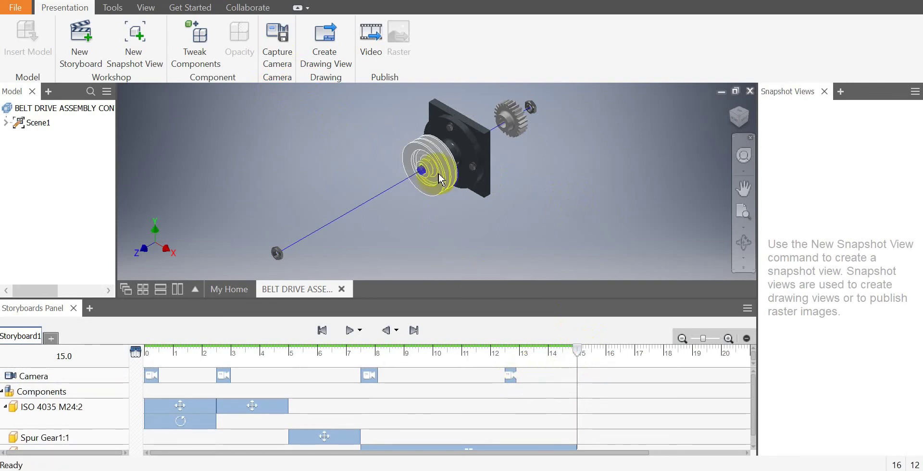
Step: Add a tweak that moves the pulley 500 mm along X, off the shaft toward its nut
{"action": "left_click", "coordinate": [431, 261]}
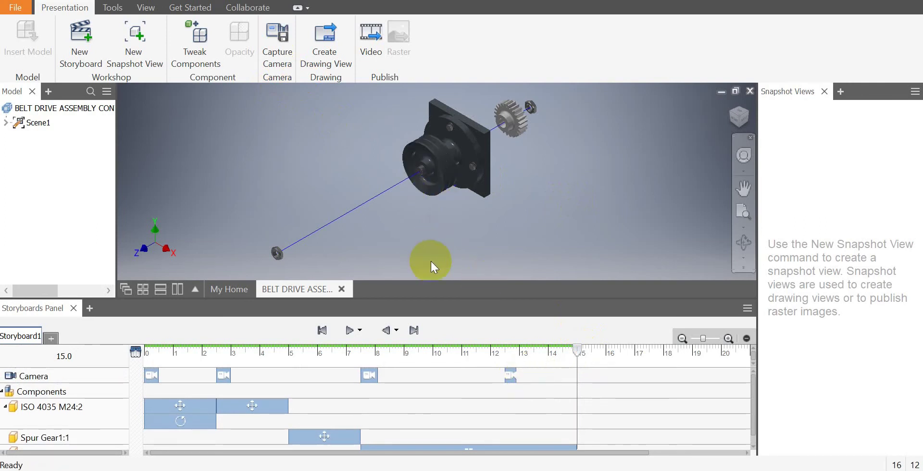
{"action": "left_click", "coordinate": [201, 41]}
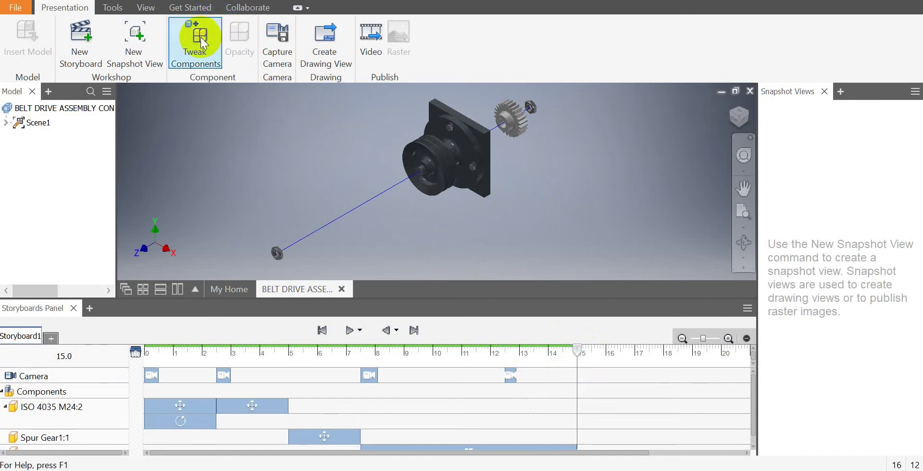
{"action": "left_click", "coordinate": [442, 166]}
{"action": "left_click_drag", "start_coordinate": [391, 188], "coordinate": [319, 258]}
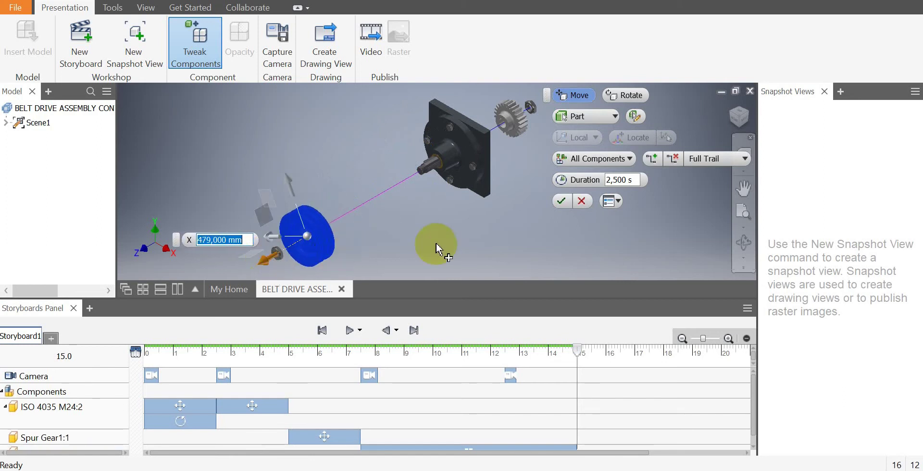
{"action": "type", "text": "500"}
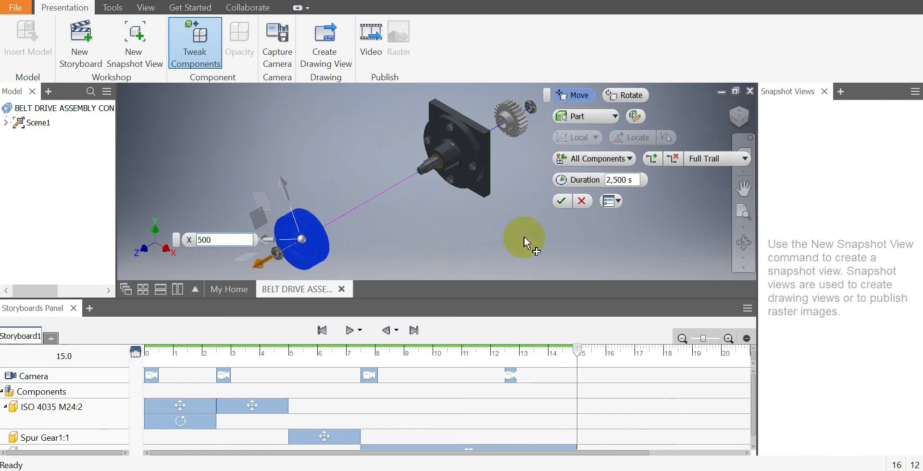
{"action": "left_click", "coordinate": [558, 201]}
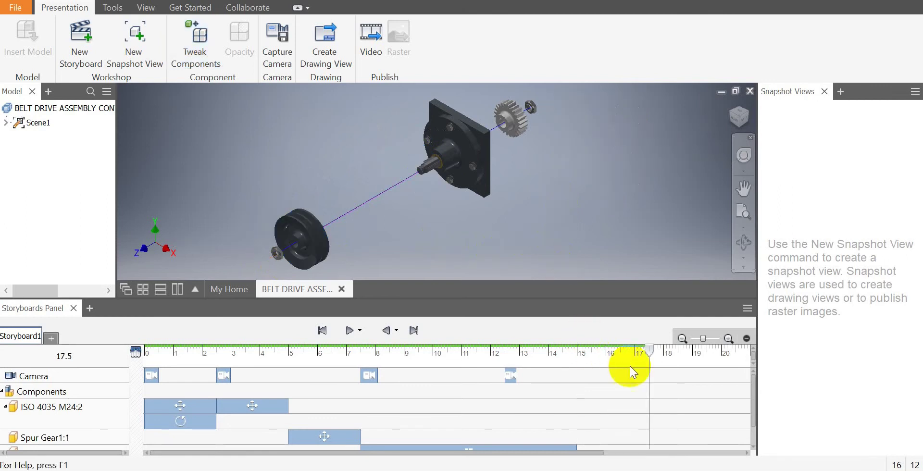
Step: Preview the storyboard from the start and shift the pulley-side nut's rotation action to start at 7.5 s alongside its first move
{"action": "left_click", "coordinate": [318, 330]}
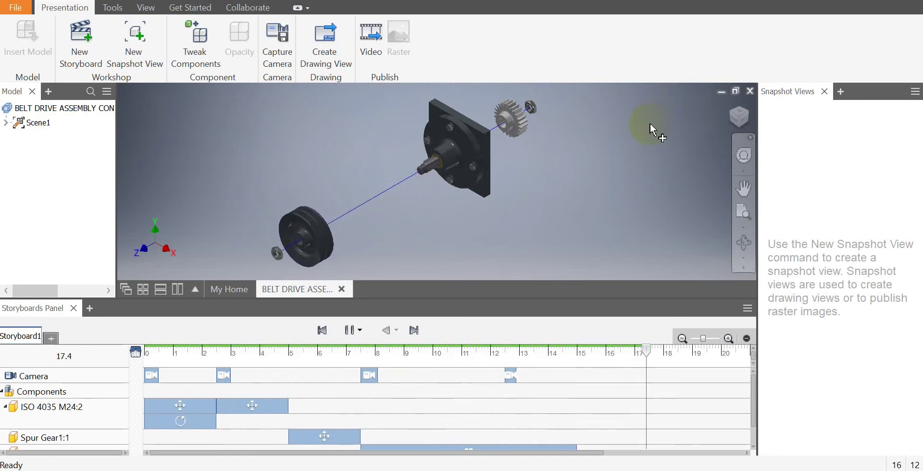
{"action": "scroll", "coordinate": [578, 383], "scroll_direction": "down", "scroll_amount": 2}
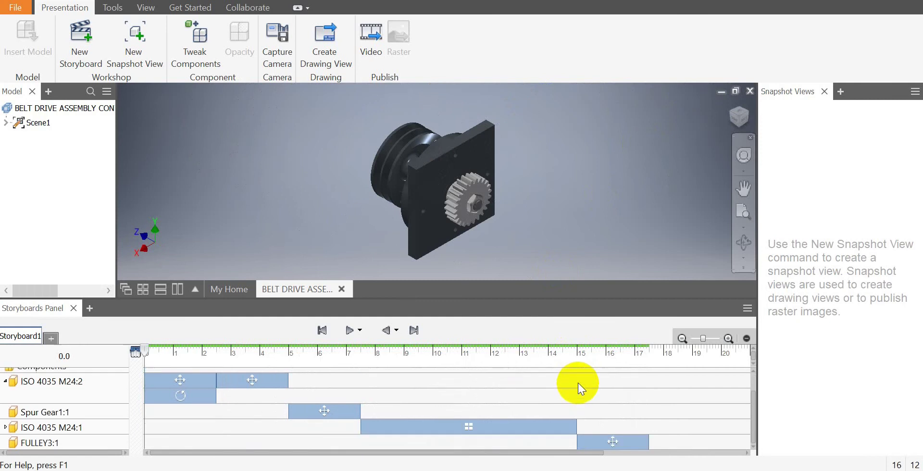
{"action": "left_click", "coordinate": [5, 427]}
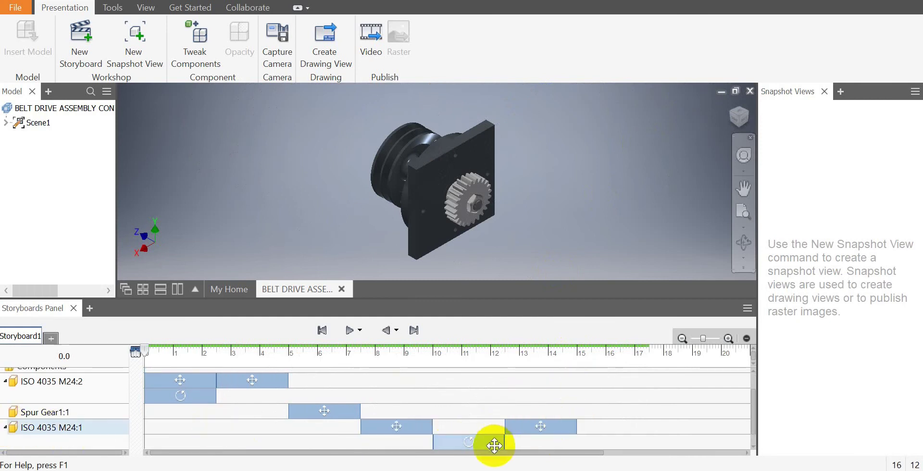
{"action": "left_click_drag", "start_coordinate": [480, 443], "coordinate": [408, 448]}
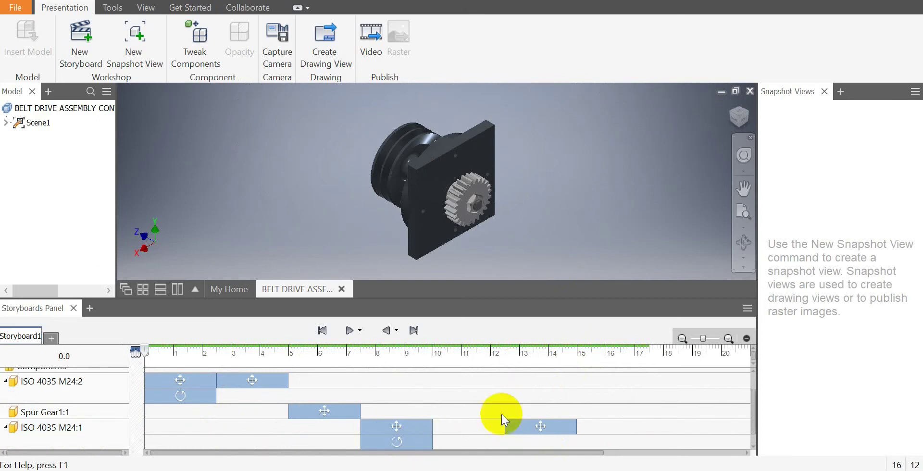
Step: Shift the last camera action to start at about 10 s, when the pulley-side nut's rotation ends
{"action": "scroll", "coordinate": [540, 379], "scroll_direction": "down", "scroll_amount": 1}
{"action": "scroll", "coordinate": [540, 379], "scroll_direction": "up", "scroll_amount": 3}
{"action": "scroll", "coordinate": [538, 379], "scroll_direction": "down", "scroll_amount": 3}
{"action": "scroll", "coordinate": [538, 379], "scroll_direction": "up", "scroll_amount": 3}
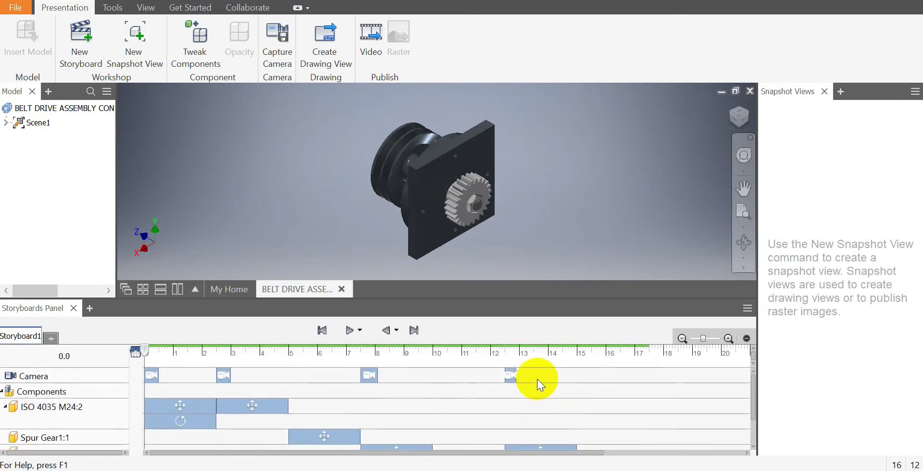
{"action": "scroll", "coordinate": [538, 379], "scroll_direction": "down", "scroll_amount": 2}
{"action": "scroll", "coordinate": [538, 379], "scroll_direction": "up", "scroll_amount": 2}
{"action": "left_click_drag", "start_coordinate": [508, 372], "coordinate": [438, 381]}
Step: Close the timeline gap by shifting the pulley-side nut's second move to 10 s and the pulley's move to 12.5 s
{"action": "scroll", "coordinate": [521, 373], "scroll_direction": "down", "scroll_amount": 2}
{"action": "left_click_drag", "start_coordinate": [536, 411], "coordinate": [468, 415]}
{"action": "left_click", "coordinate": [614, 438]}
{"action": "left_click_drag", "start_coordinate": [612, 443], "coordinate": [540, 443]}
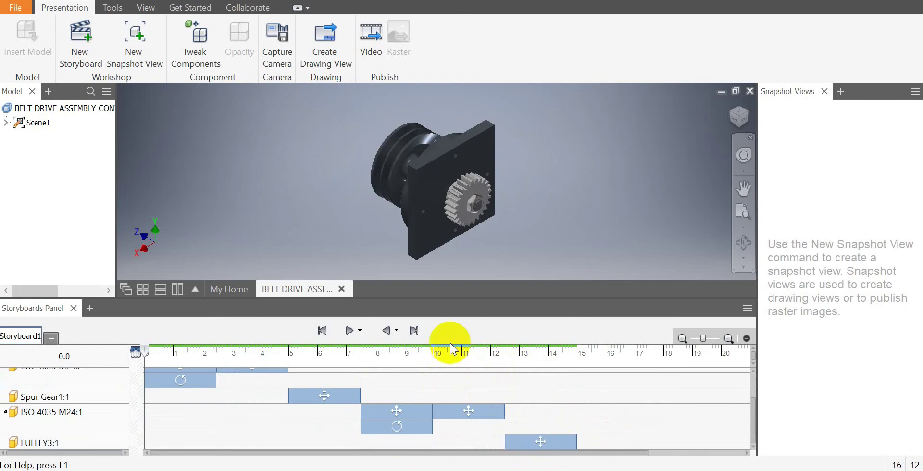
Step: Play the retimed animation, check the pulley-side nut's motion around 8.3 s, and set the playhead to the storyboard end
{"action": "left_click", "coordinate": [350, 330]}
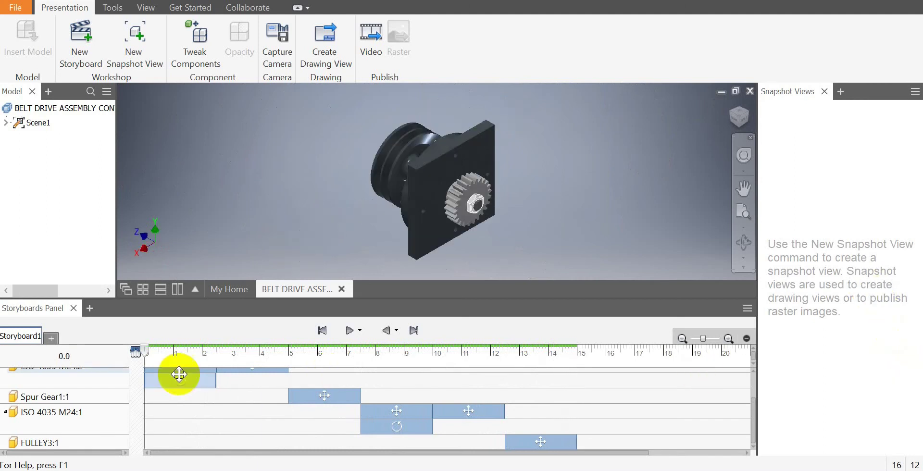
{"action": "left_click_drag", "start_coordinate": [147, 348], "coordinate": [383, 381]}
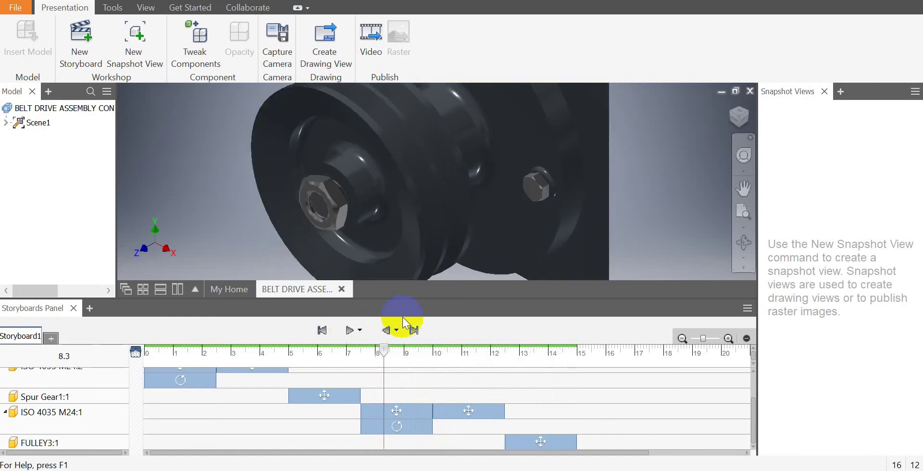
{"action": "left_click", "coordinate": [415, 332]}
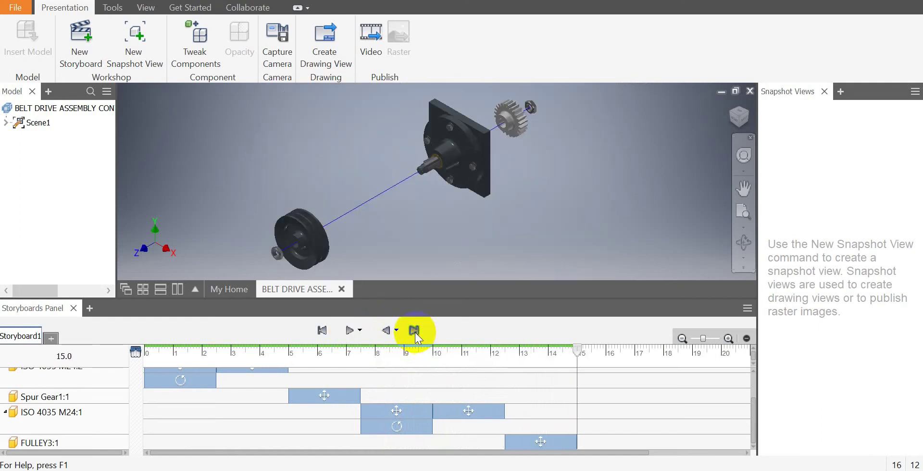
Step: Tweak the shaft, its bronze bushing and both keys together -155 mm along X, out of the flanged housing toward the pulley
{"action": "scroll", "coordinate": [491, 171], "scroll_direction": "up", "scroll_amount": 1}
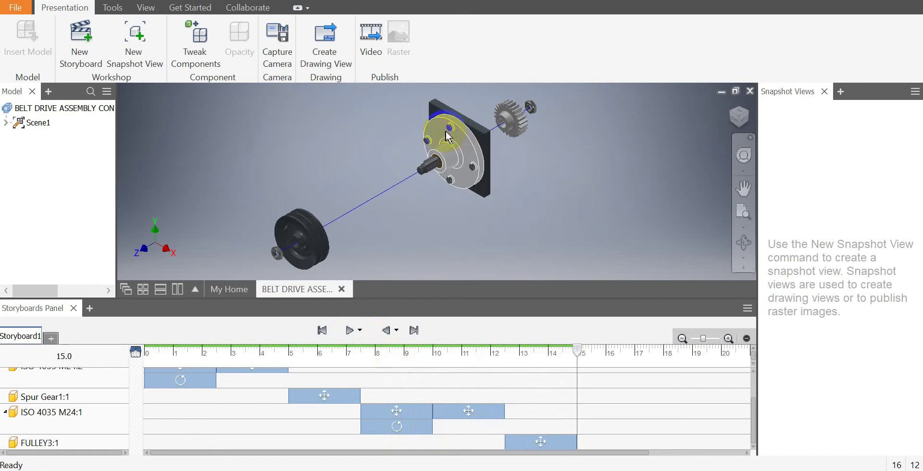
{"action": "scroll", "coordinate": [439, 140], "scroll_direction": "up", "scroll_amount": 5}
{"action": "scroll", "coordinate": [515, 171], "scroll_direction": "down", "scroll_amount": 3}
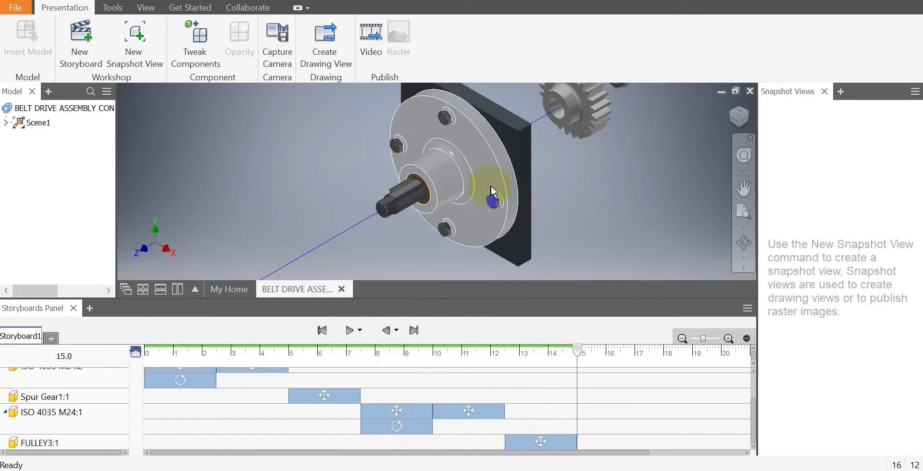
{"action": "left_click", "coordinate": [438, 206]}
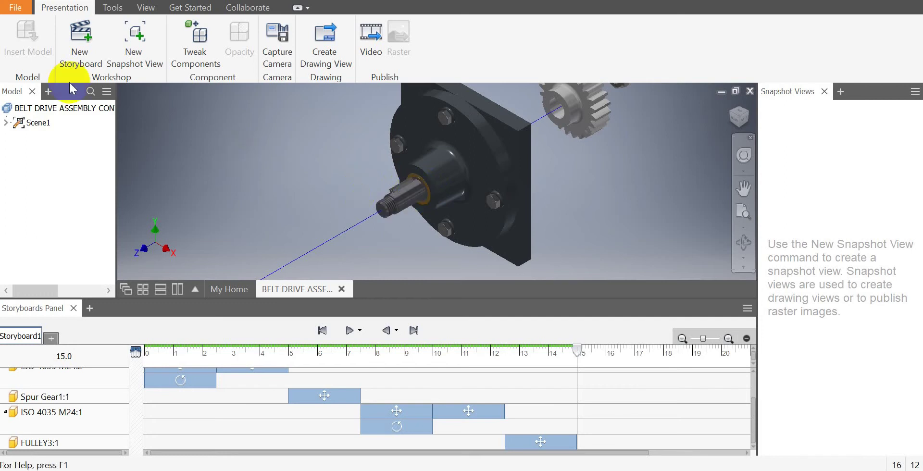
{"action": "left_click", "coordinate": [196, 35]}
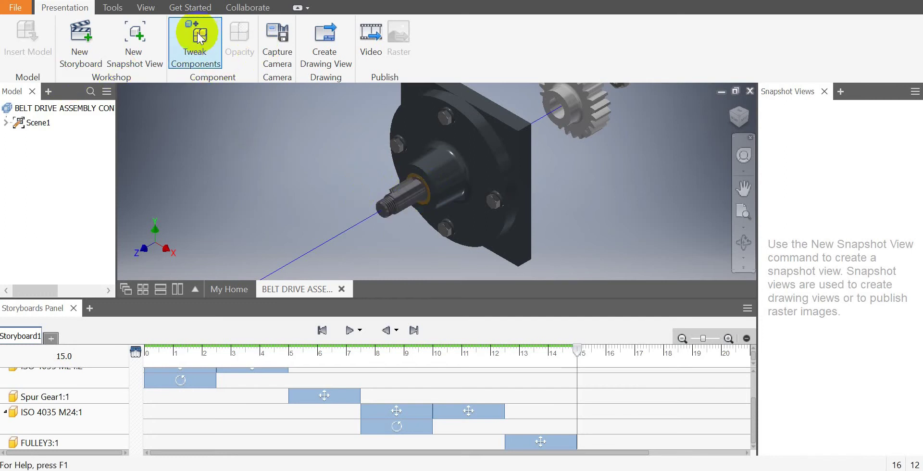
{"action": "left_click", "coordinate": [397, 206]}
{"action": "scroll", "coordinate": [405, 187], "scroll_direction": "up", "scroll_amount": 5}
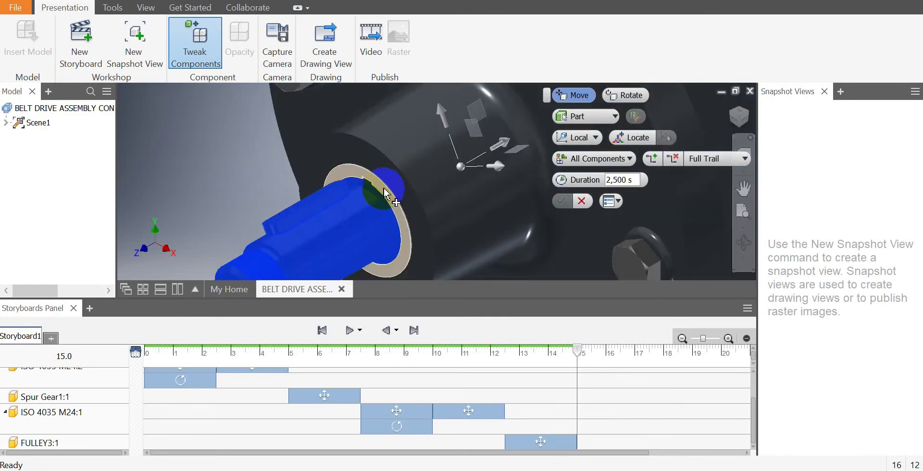
{"action": "scroll", "coordinate": [384, 192], "scroll_direction": "down", "scroll_amount": 5}
{"action": "left_click", "coordinate": [743, 243]}
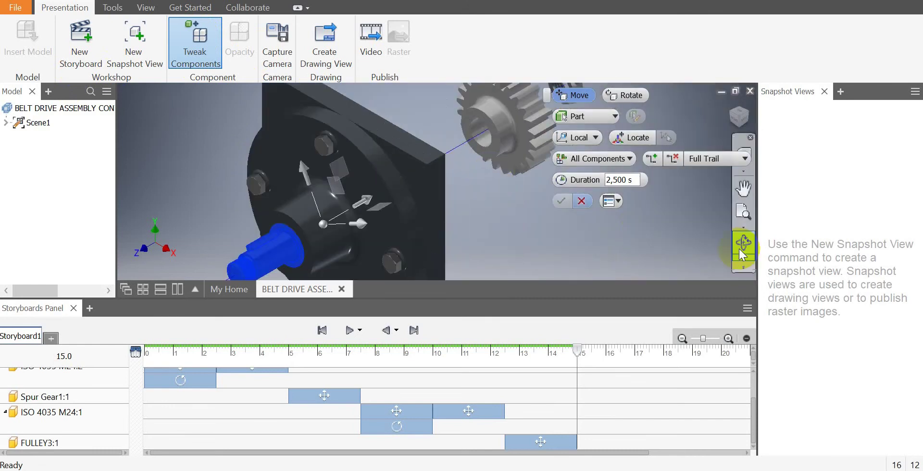
{"action": "left_click_drag", "start_coordinate": [505, 200], "coordinate": [472, 230]}
{"action": "right_click", "coordinate": [436, 182]}
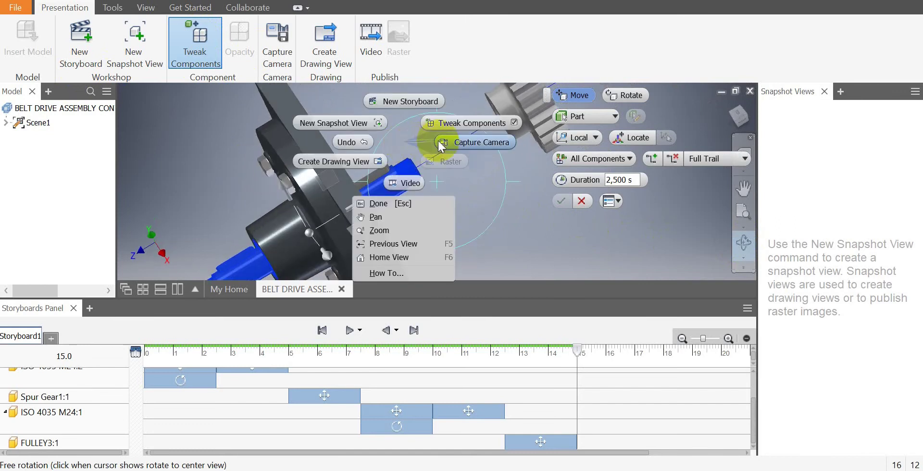
{"action": "right_click", "coordinate": [519, 206]}
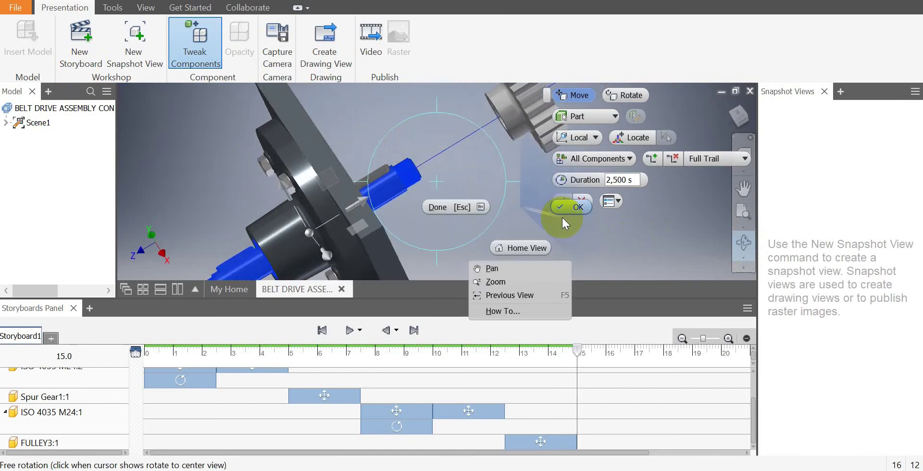
{"action": "left_click", "coordinate": [571, 206]}
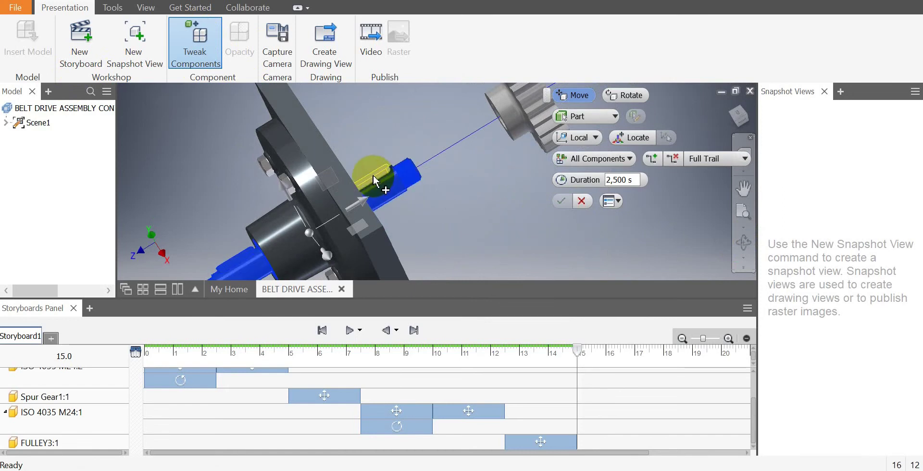
{"action": "scroll", "coordinate": [505, 159], "scroll_direction": "down", "scroll_amount": 5}
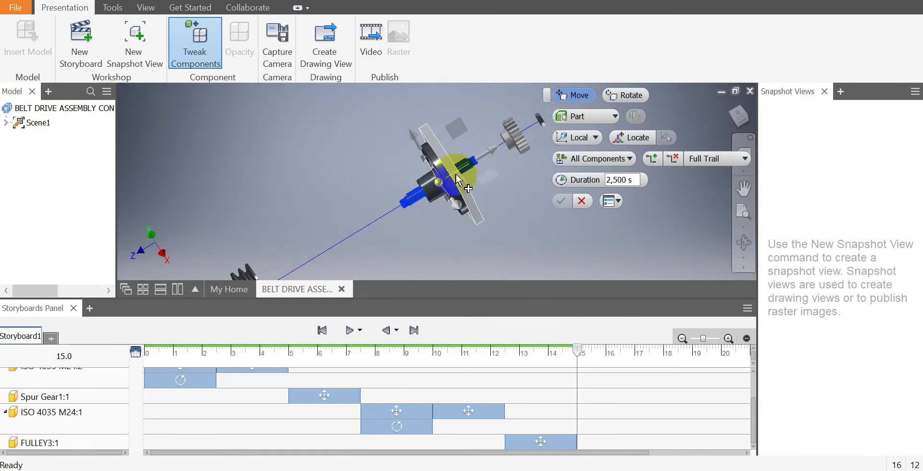
{"action": "left_click_drag", "start_coordinate": [491, 154], "coordinate": [435, 208]}
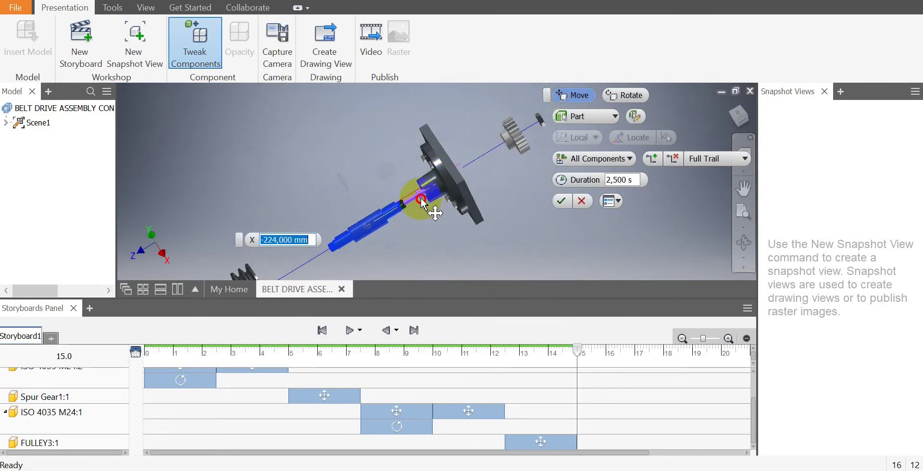
{"action": "type", "text": "-155"}
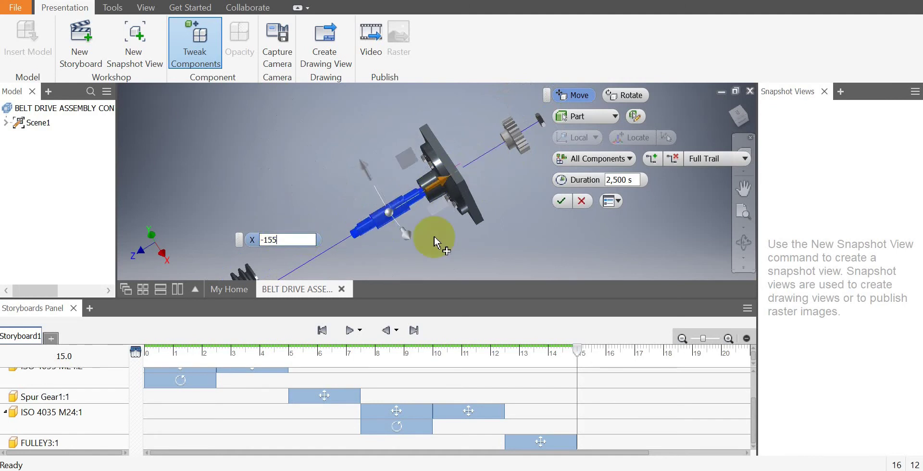
{"action": "left_click", "coordinate": [561, 202]}
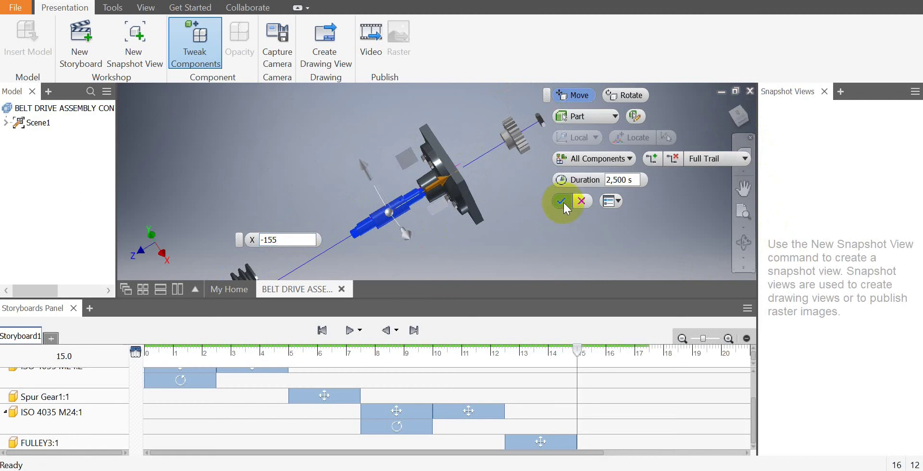
Step: Restore the isometric view, capture the camera, and shorten that camera action to about 0.5 s starting at 15 s
{"action": "left_click", "coordinate": [735, 110]}
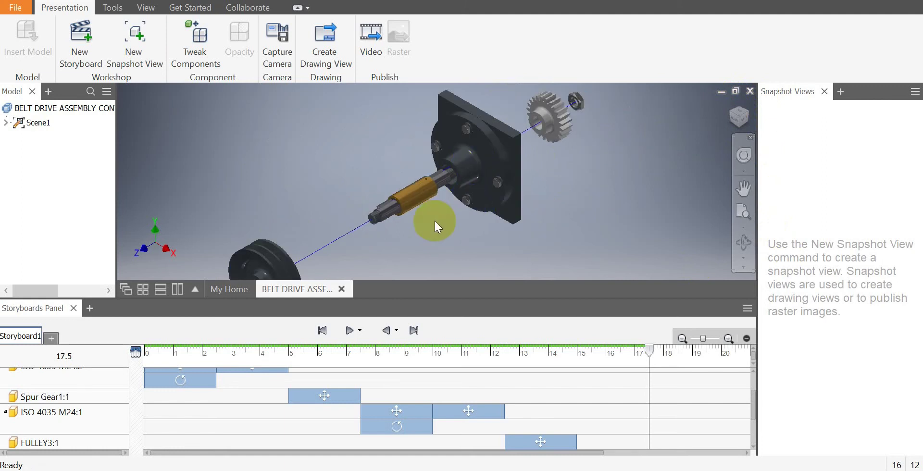
{"action": "left_click", "coordinate": [277, 59]}
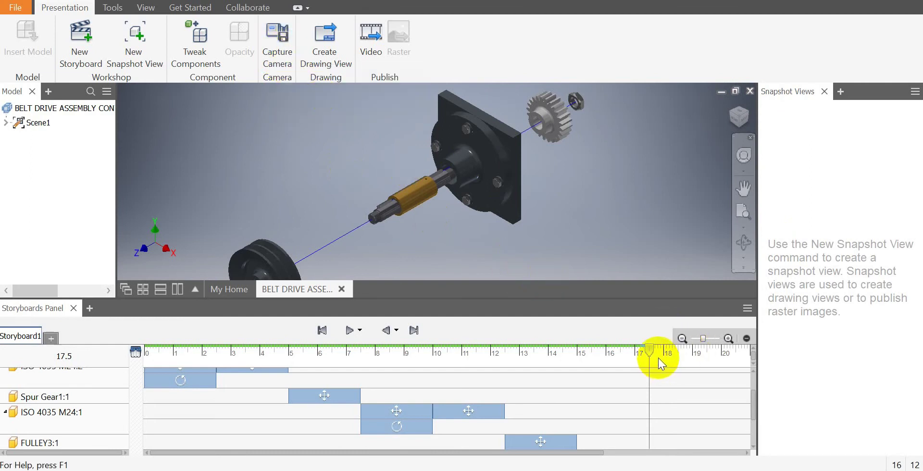
{"action": "left_click_drag", "start_coordinate": [649, 378], "coordinate": [589, 381]}
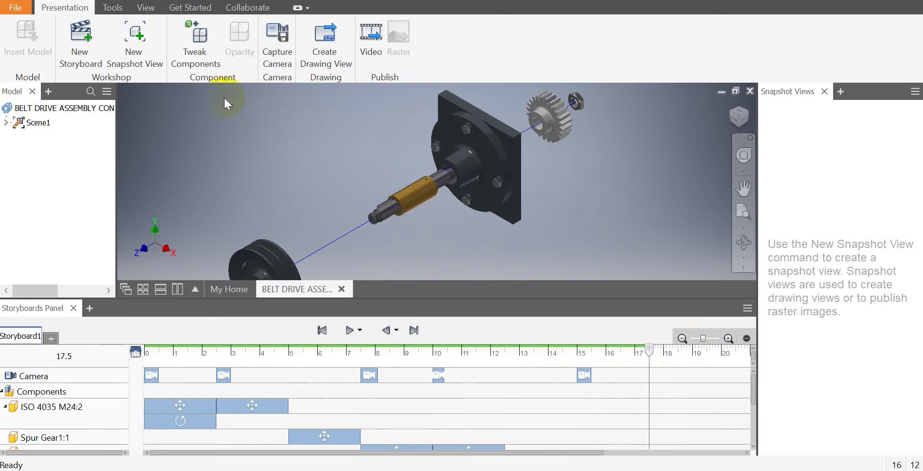
Step: Tweak the shaft together with its keys -200 mm along X, out of the bronze bushing, and dismiss the update notification
{"action": "left_click", "coordinate": [196, 43]}
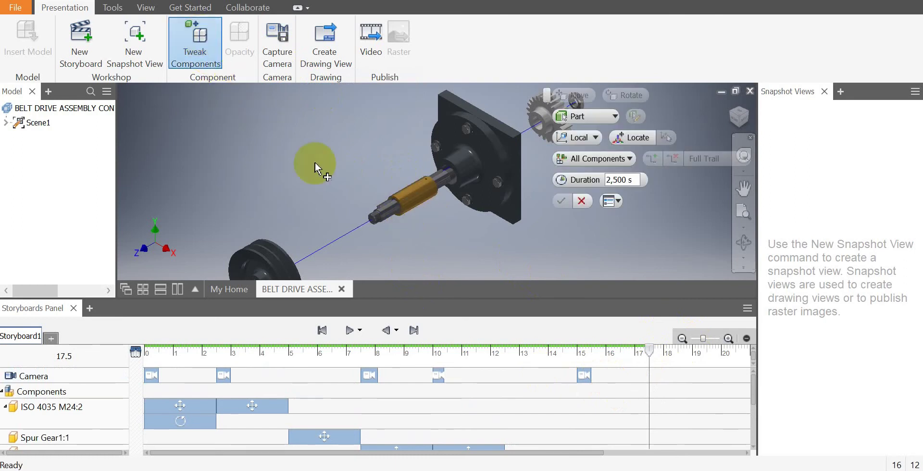
{"action": "left_click", "coordinate": [386, 218]}
{"action": "left_click_drag", "start_coordinate": [386, 203], "coordinate": [453, 172]}
{"action": "left_click_drag", "start_coordinate": [439, 184], "coordinate": [275, 236]}
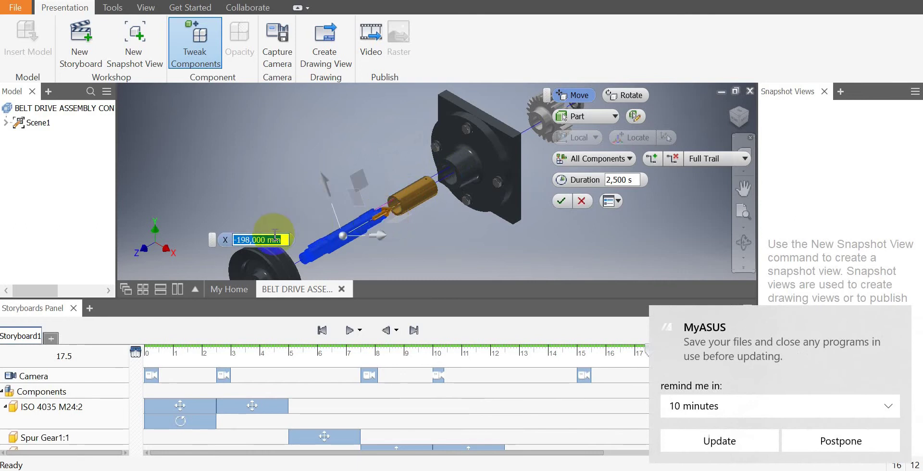
{"action": "type", "text": "-200"}
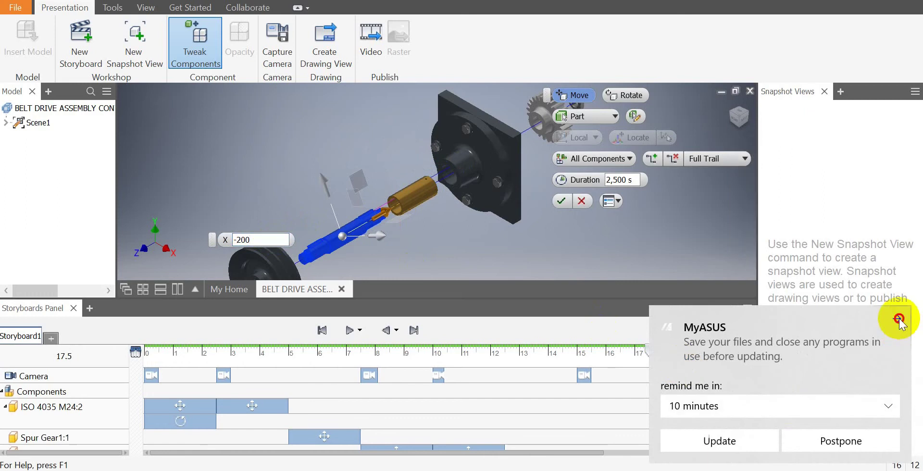
{"action": "left_click", "coordinate": [902, 316]}
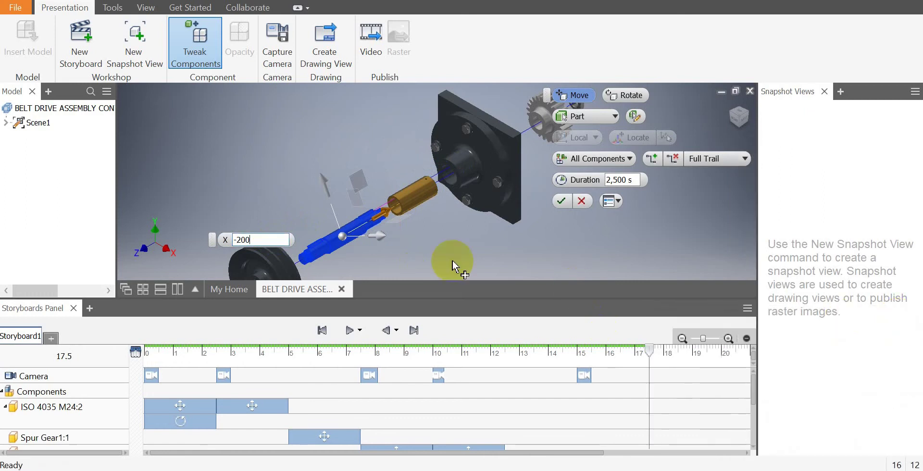
{"action": "left_click", "coordinate": [563, 202]}
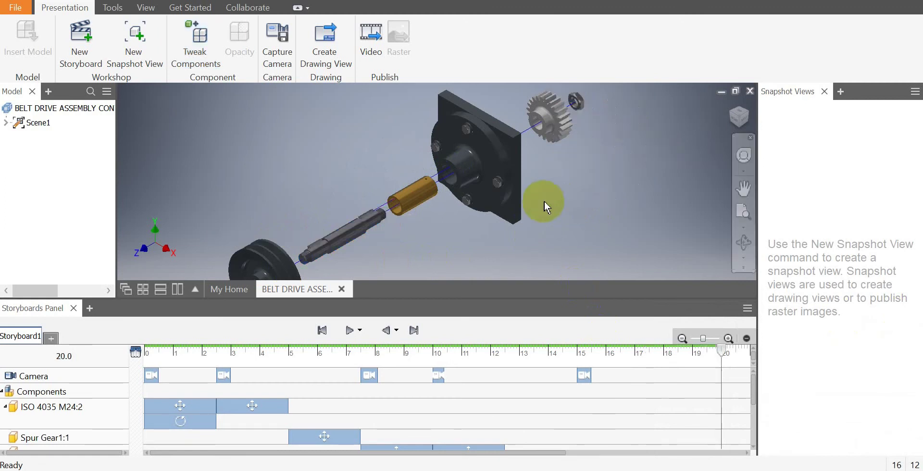
Step: Tweak both keys together -40 mm along Z, lifting them out of the shaft's keyways
{"action": "scroll", "coordinate": [400, 171], "scroll_direction": "down", "scroll_amount": 2}
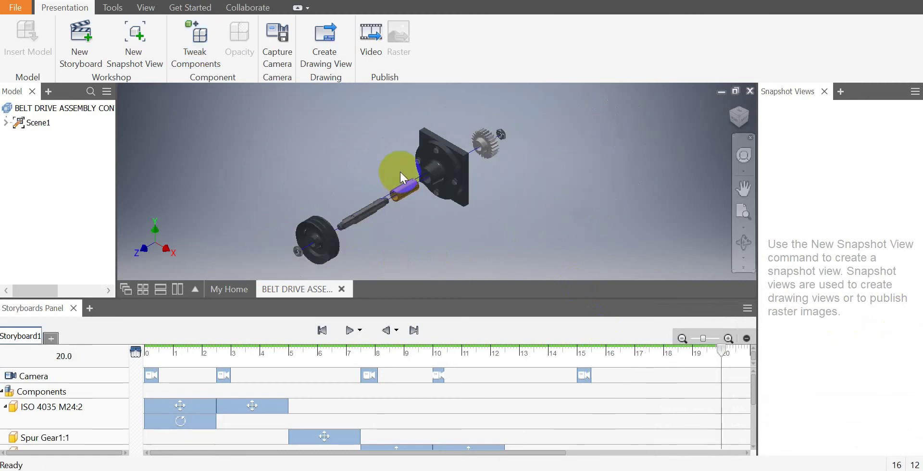
{"action": "scroll", "coordinate": [375, 209], "scroll_direction": "up", "scroll_amount": 5}
{"action": "left_click", "coordinate": [376, 215]}
{"action": "scroll", "coordinate": [365, 221], "scroll_direction": "down", "scroll_amount": 2}
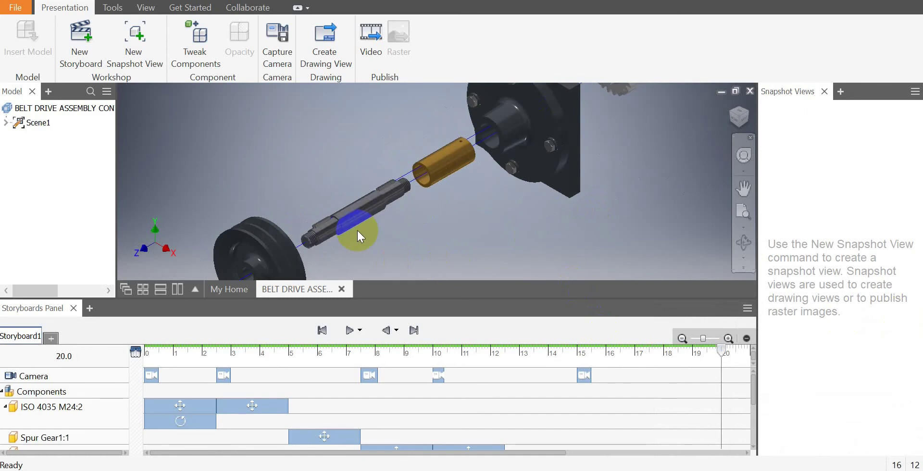
{"action": "scroll", "coordinate": [357, 231], "scroll_direction": "up", "scroll_amount": 3}
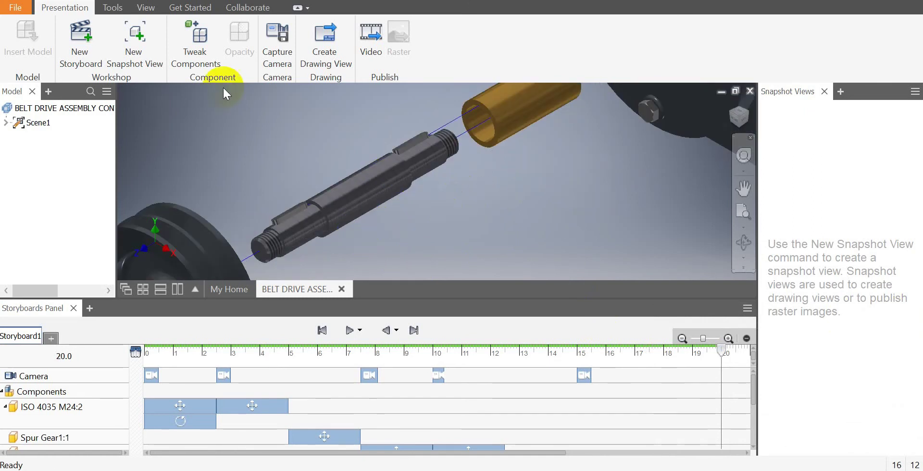
{"action": "left_click", "coordinate": [199, 43]}
{"action": "left_click", "coordinate": [200, 39]}
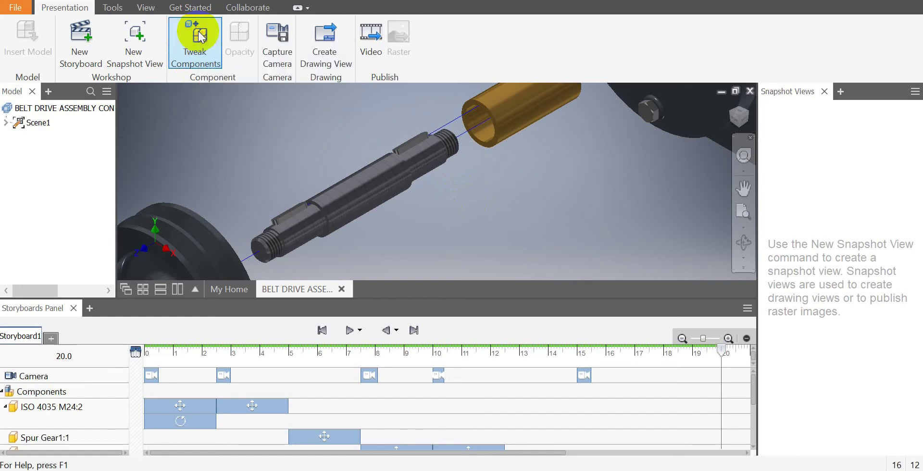
{"action": "left_click", "coordinate": [291, 210]}
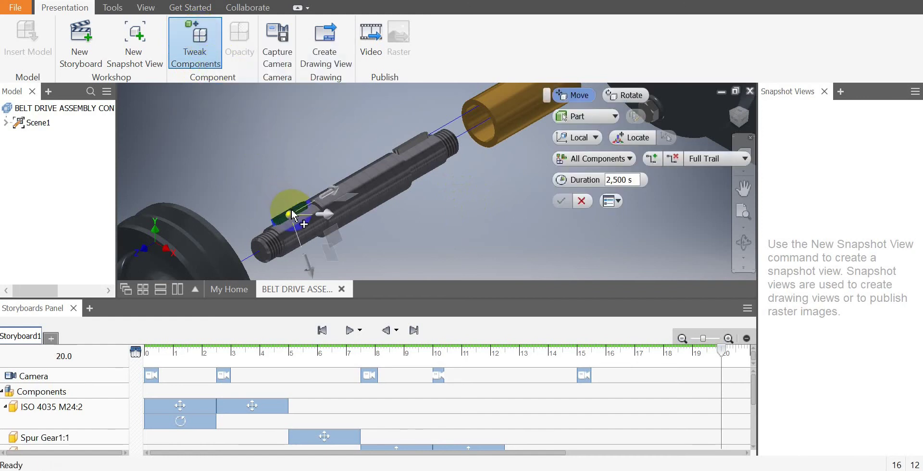
{"action": "left_click", "coordinate": [415, 145]}
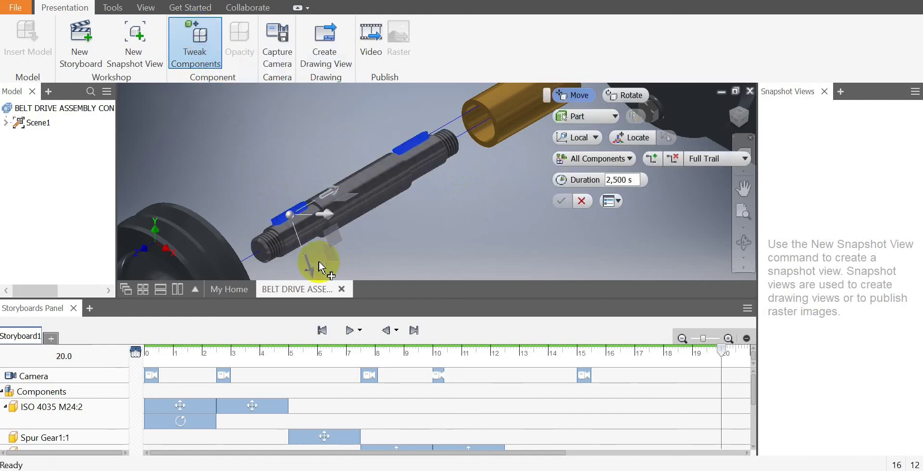
{"action": "left_click_drag", "start_coordinate": [309, 272], "coordinate": [275, 105]}
{"action": "type", "text": "-40"}
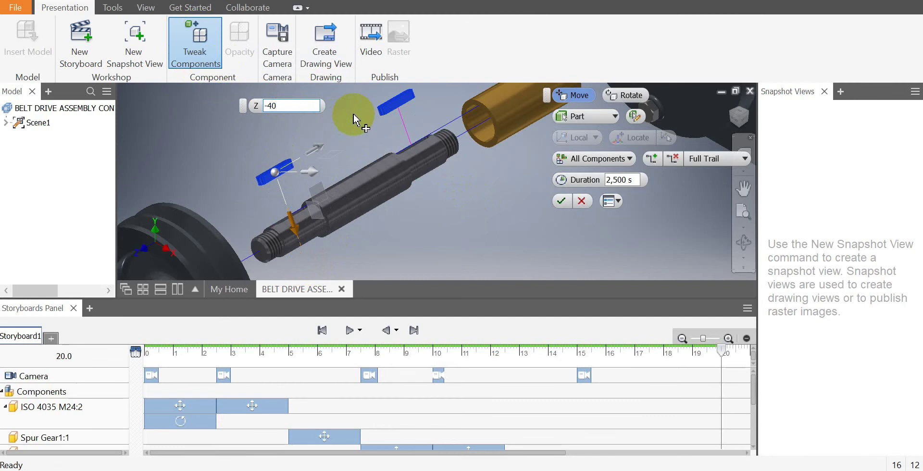
{"action": "left_click", "coordinate": [562, 201]}
Step: Capture the close-up camera view of the keys and shorten its action to about 0.5 s starting at 20 s
{"action": "left_click", "coordinate": [279, 45]}
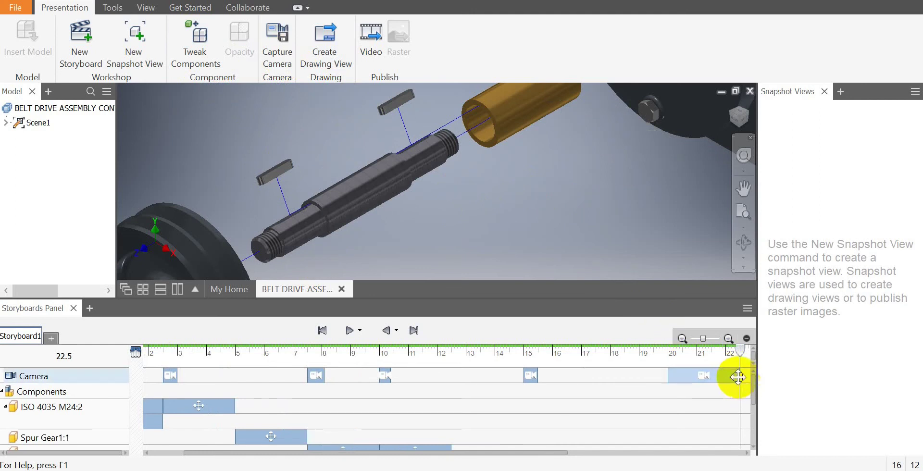
{"action": "left_click_drag", "start_coordinate": [739, 376], "coordinate": [677, 378]}
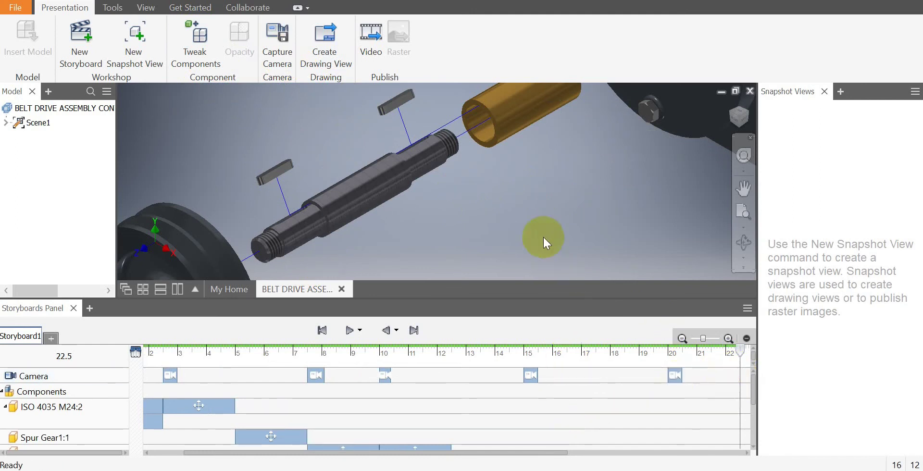
Step: Tweak the uppermost flange bolt -35 mm along X, pulling it out of its hole with a 2.5 s duration
{"action": "scroll", "coordinate": [543, 238], "scroll_direction": "down", "scroll_amount": 5}
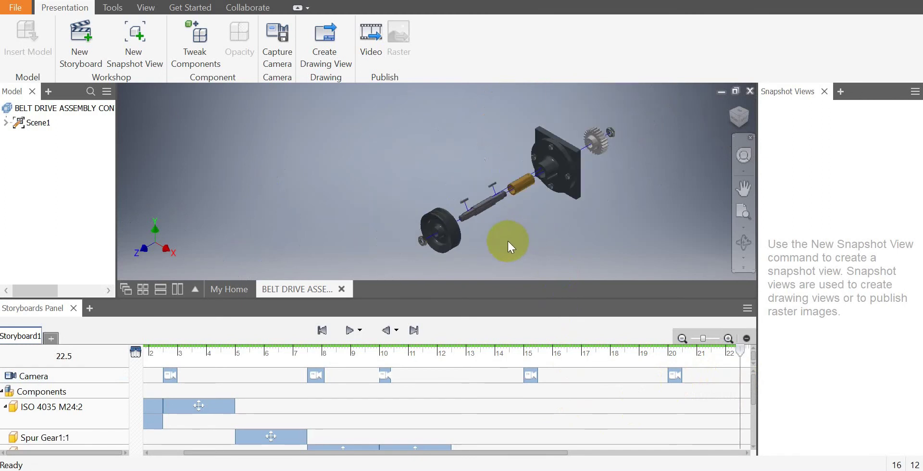
{"action": "scroll", "coordinate": [648, 184], "scroll_direction": "up", "scroll_amount": 4}
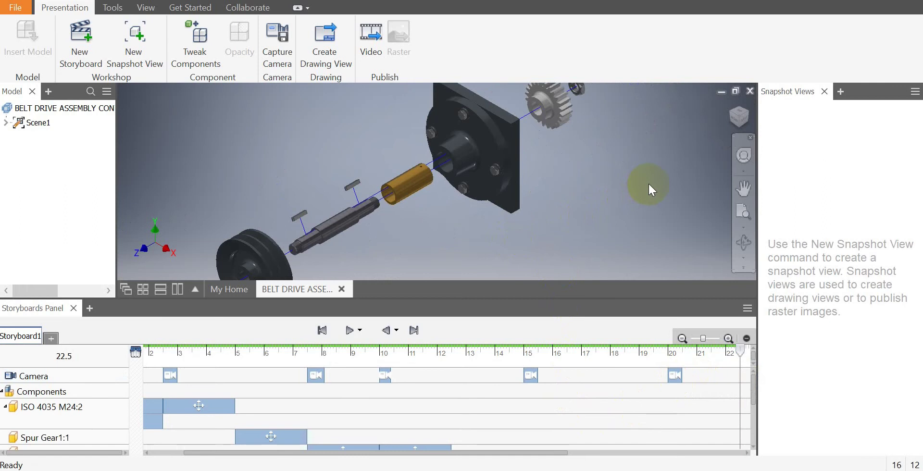
{"action": "left_click", "coordinate": [459, 104]}
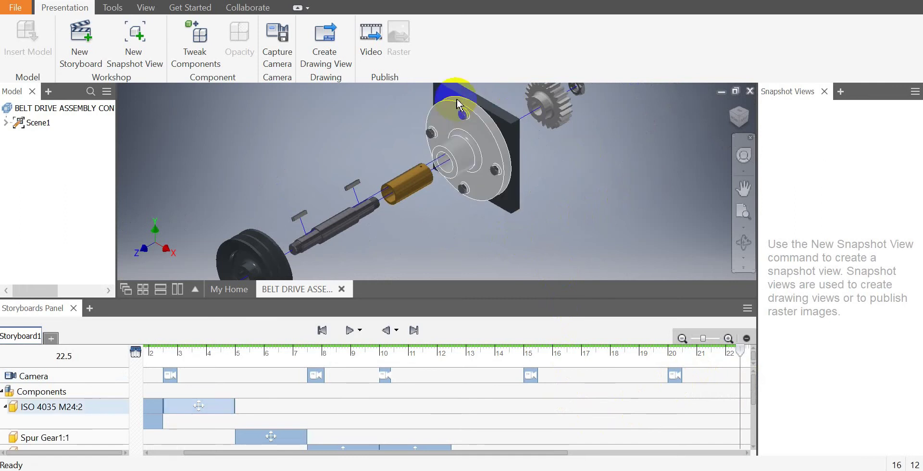
{"action": "middle_click_drag", "start_coordinate": [460, 104], "coordinate": [459, 104], "text": "shift"}
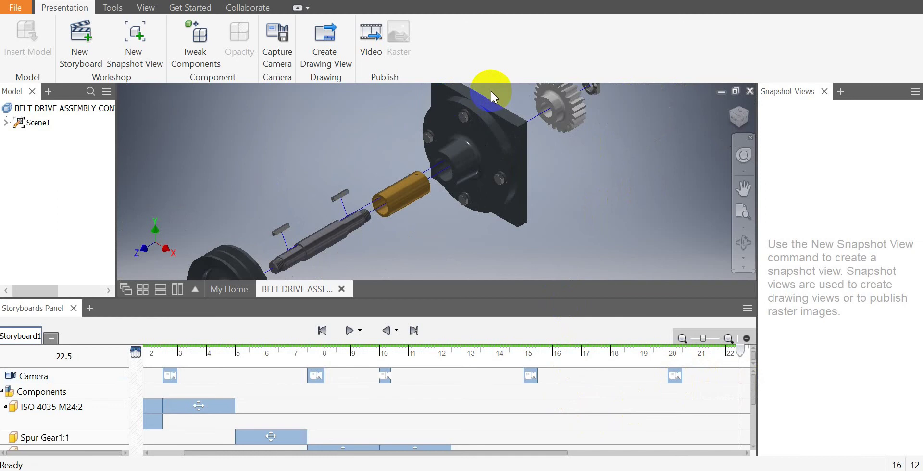
{"action": "scroll", "coordinate": [492, 91], "scroll_direction": "down", "scroll_amount": 4}
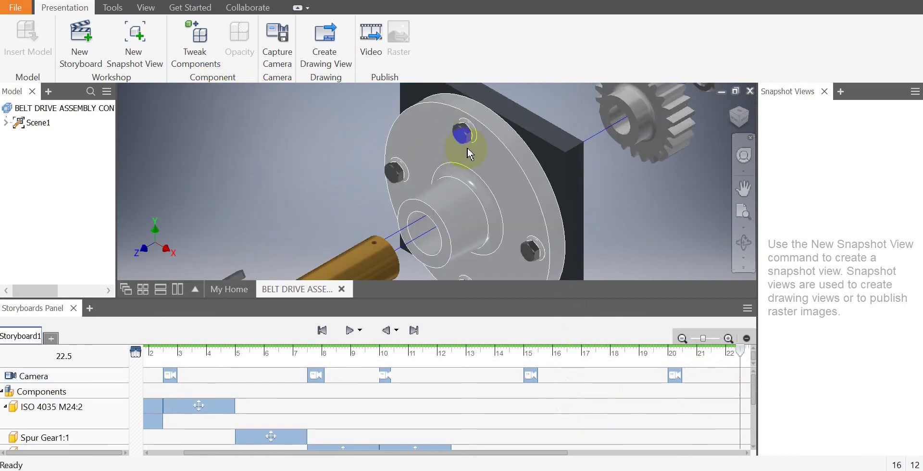
{"action": "scroll", "coordinate": [464, 153], "scroll_direction": "down", "scroll_amount": 3}
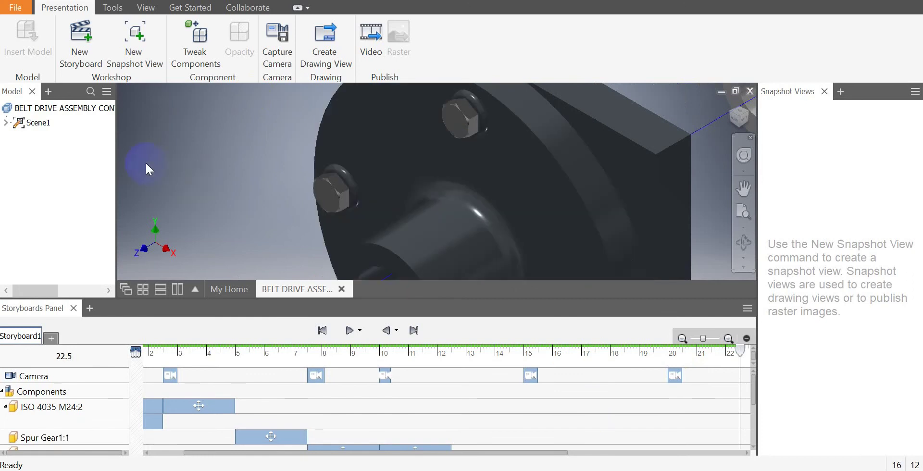
{"action": "left_click", "coordinate": [196, 43]}
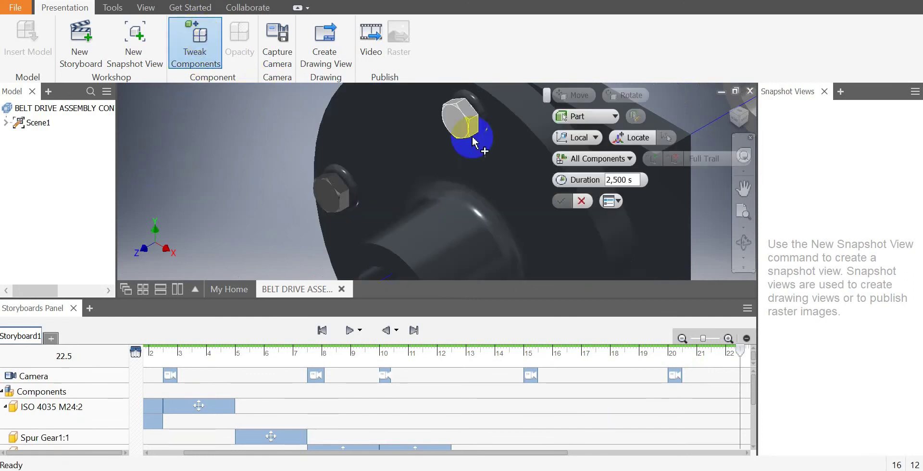
{"action": "left_click", "coordinate": [492, 126]}
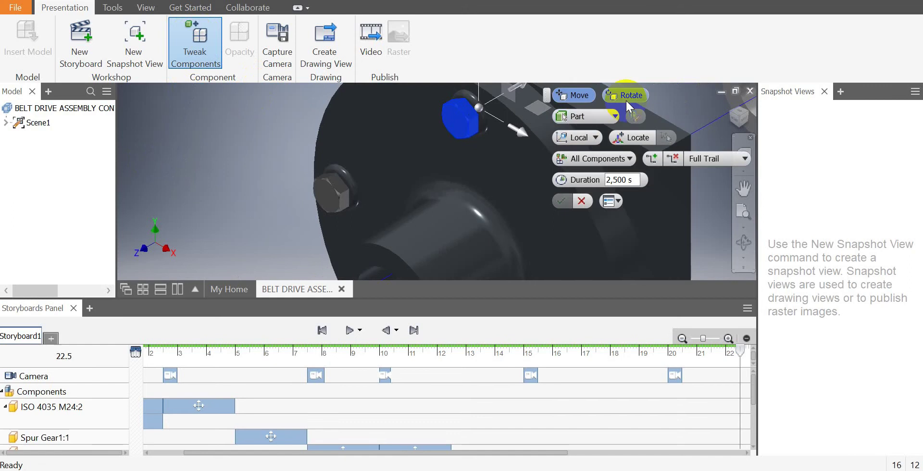
{"action": "mouse_move", "coordinate": [508, 84]}
{"action": "left_mouse_down"}
{"action": "mouse_move", "coordinate": [505, 117]}
{"action": "mouse_move", "coordinate": [473, 126]}
{"action": "left_mouse_up"}
{"action": "left_click", "coordinate": [358, 235]}
{"action": "type", "text": "-"}
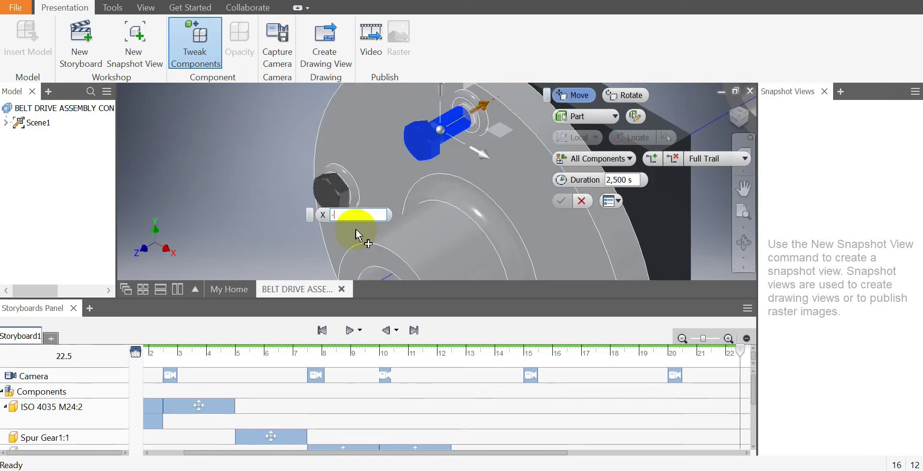
{"action": "type", "text": "35"}
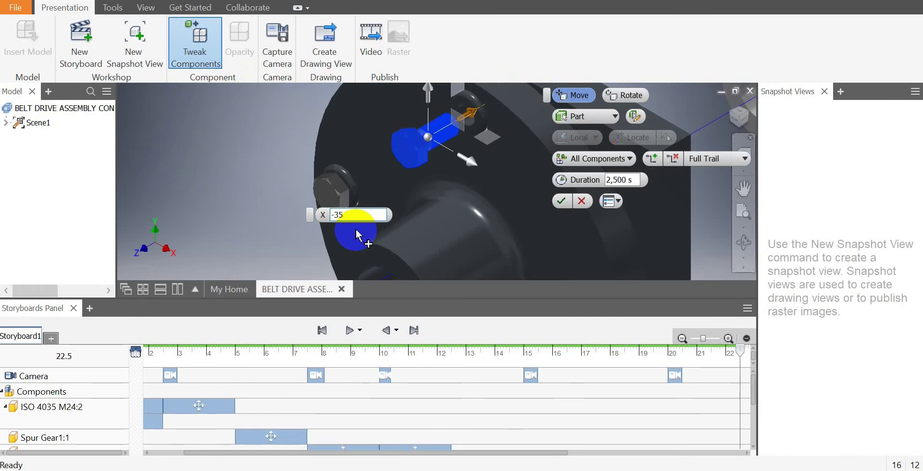
{"action": "left_click", "coordinate": [561, 201]}
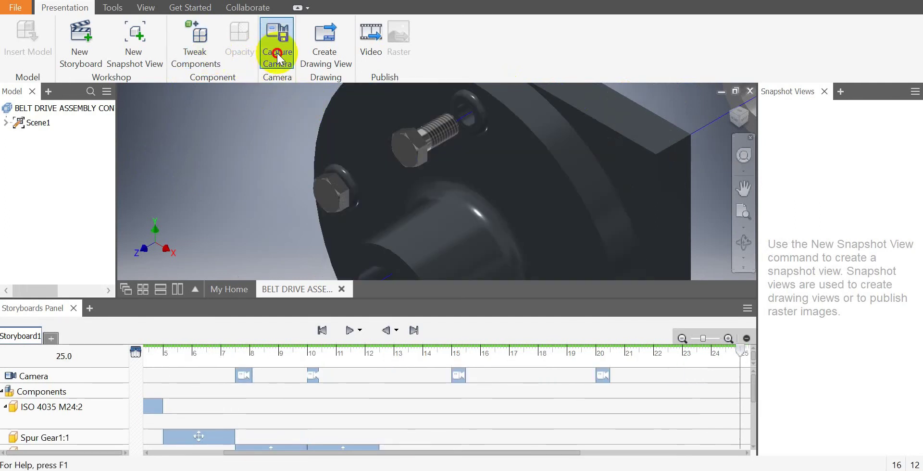
Step: Capture the close-up camera view of the uppermost flange bolt and shorten its action to about 0.5 s starting at 22.5 s
{"action": "left_click", "coordinate": [277, 53]}
{"action": "left_click", "coordinate": [736, 376]}
{"action": "left_click_drag", "start_coordinate": [735, 376], "coordinate": [683, 378]}
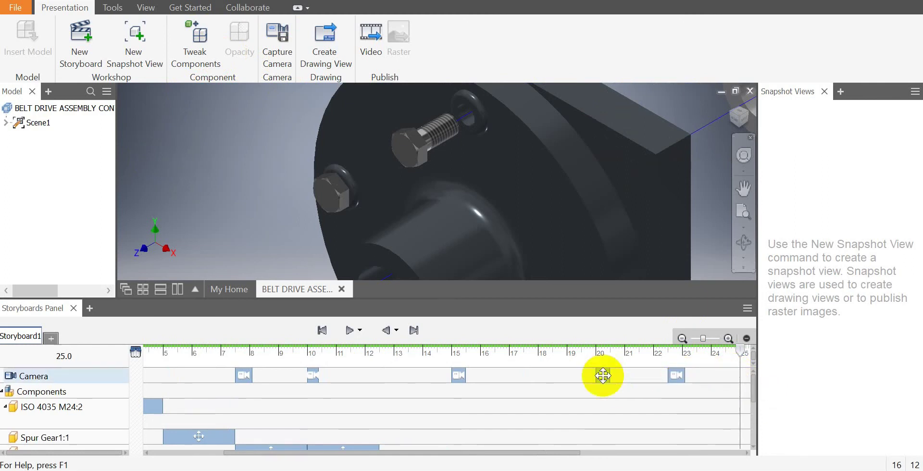
Step: Add a -720° rotation tweak to the pulled-out uppermost bolt, turning it about its own axis
{"action": "left_click", "coordinate": [193, 42]}
{"action": "left_click", "coordinate": [413, 144]}
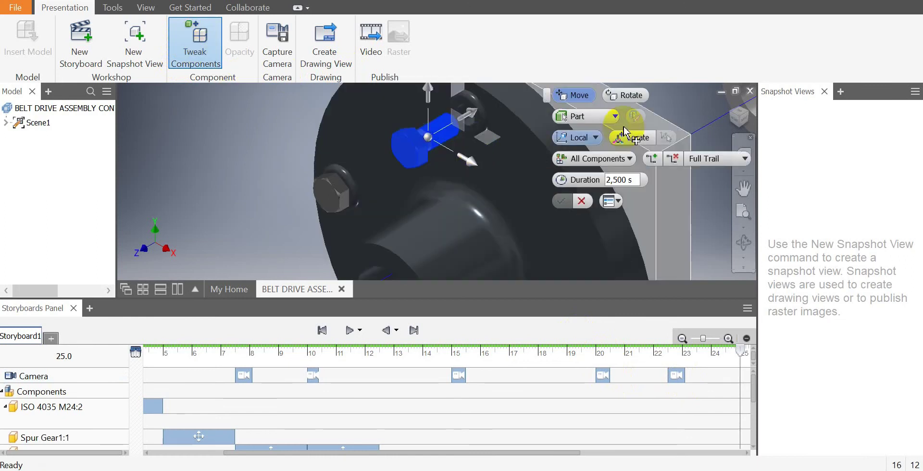
{"action": "left_click", "coordinate": [631, 95]}
{"action": "left_click", "coordinate": [475, 167]}
{"action": "type", "text": "-"}
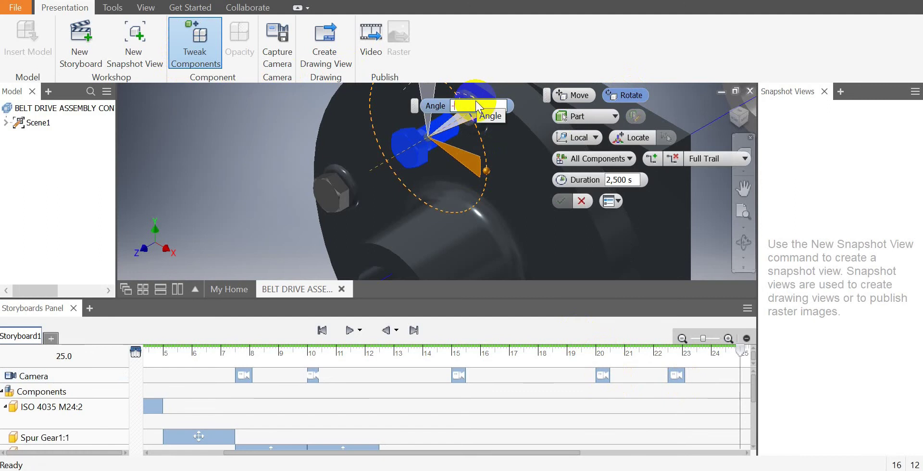
{"action": "type", "text": "720"}
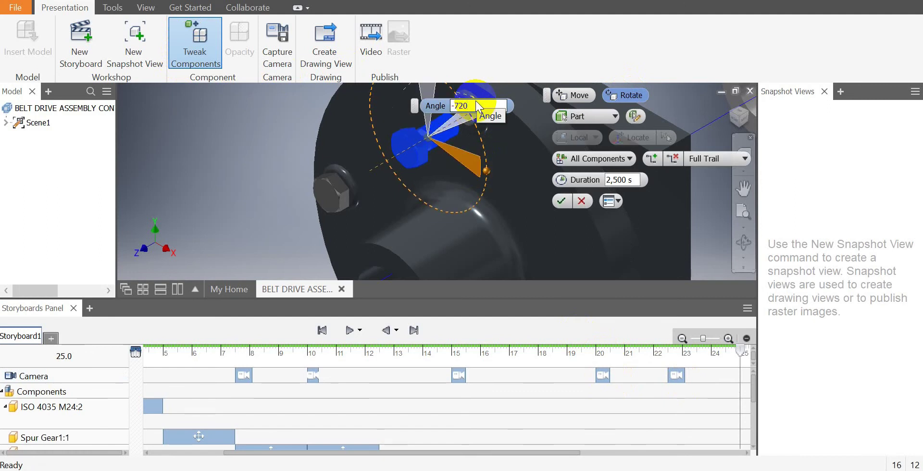
{"action": "left_click", "coordinate": [567, 201]}
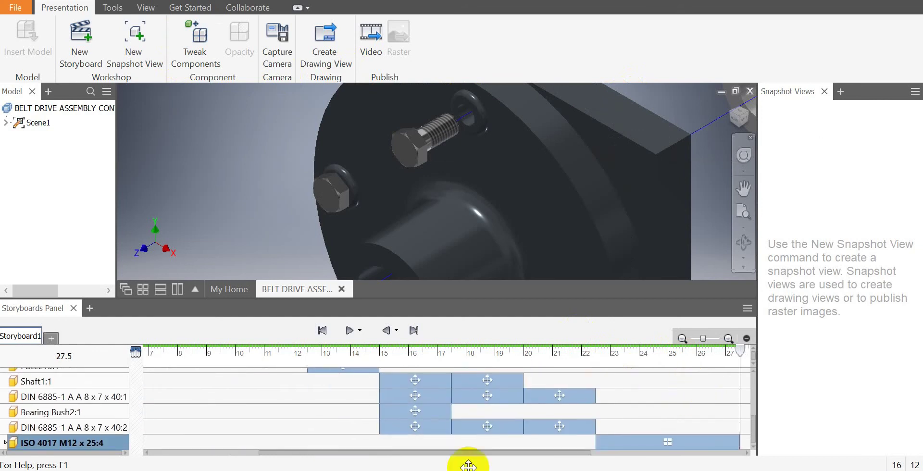
Step: Shift the rotation of ISO 4017 M12 x 25:4 to run alongside its move from 22.5 s, and set the playhead to the storyboard's end
{"action": "left_click", "coordinate": [6, 443]}
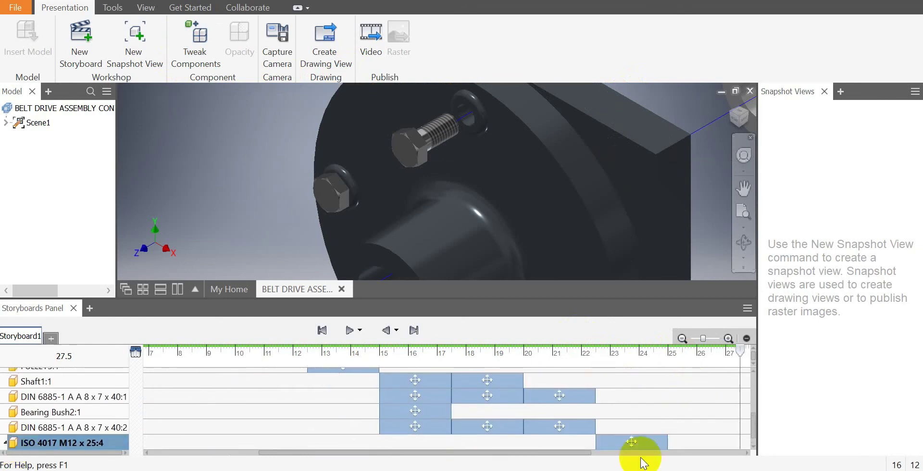
{"action": "left_click_drag", "start_coordinate": [706, 441], "coordinate": [633, 442]}
{"action": "left_click", "coordinate": [414, 332]}
{"action": "scroll", "coordinate": [542, 227], "scroll_direction": "down", "scroll_amount": 2}
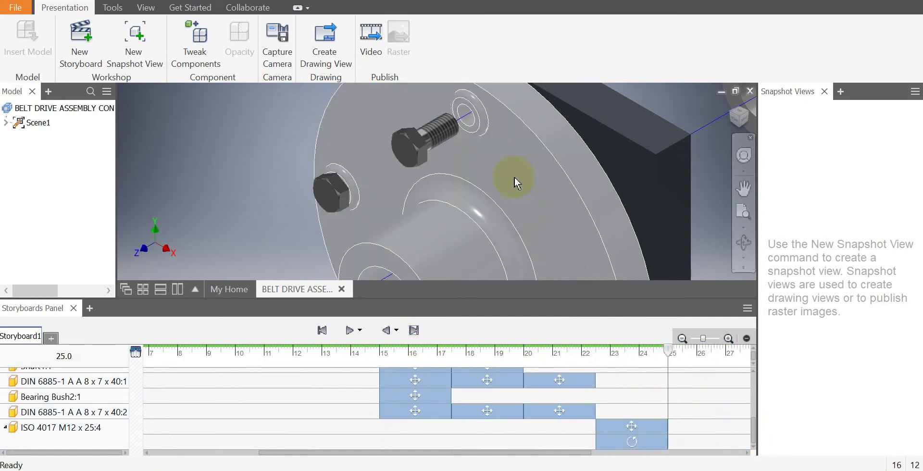
Step: Tweak the right-hand flange bolt -35 mm along X, out of its hole, with a 2.5 s duration
{"action": "scroll", "coordinate": [511, 166], "scroll_direction": "up", "scroll_amount": 5}
{"action": "scroll", "coordinate": [511, 167], "scroll_direction": "down", "scroll_amount": 3}
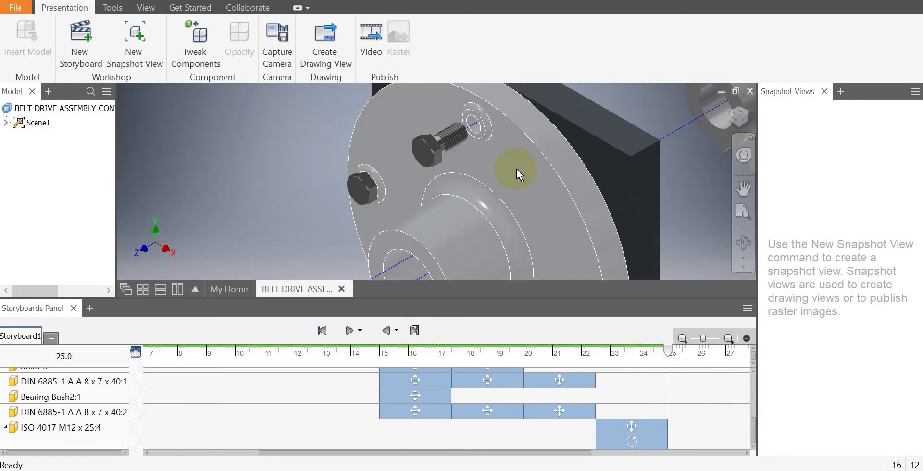
{"action": "scroll", "coordinate": [622, 251], "scroll_direction": "up", "scroll_amount": 4}
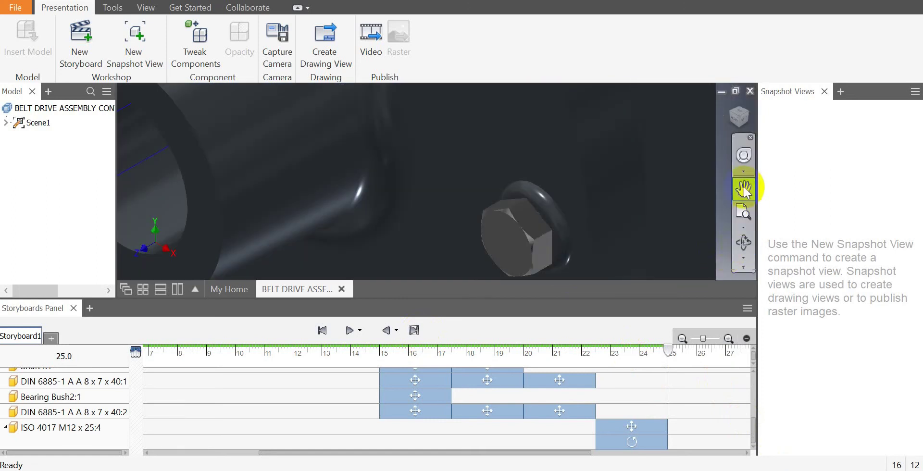
{"action": "left_click", "coordinate": [743, 189]}
{"action": "left_click_drag", "start_coordinate": [598, 244], "coordinate": [423, 189]}
{"action": "scroll", "coordinate": [435, 178], "scroll_direction": "down", "scroll_amount": 2}
{"action": "scroll", "coordinate": [391, 222], "scroll_direction": "down", "scroll_amount": 2}
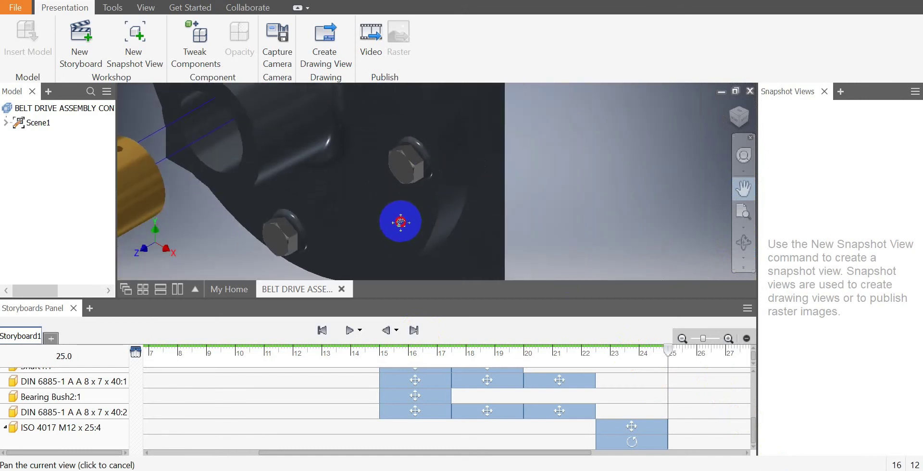
{"action": "right_click", "coordinate": [674, 115]}
{"action": "left_click", "coordinate": [672, 173]}
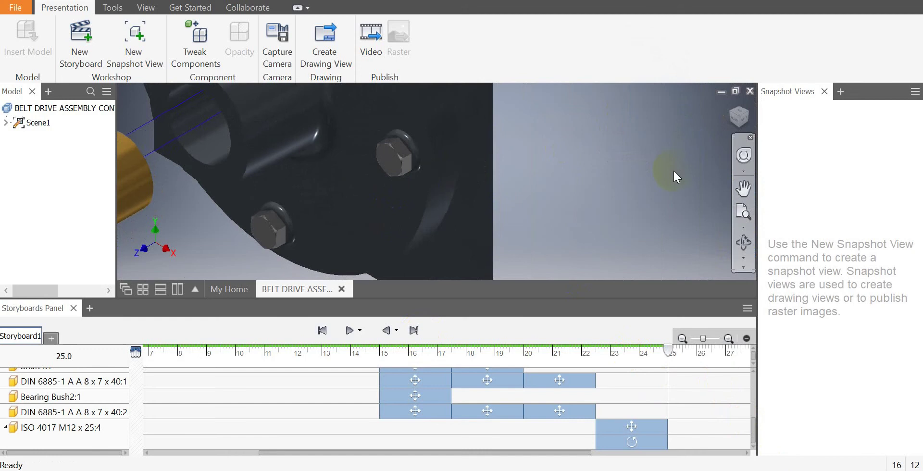
{"action": "left_click", "coordinate": [207, 41]}
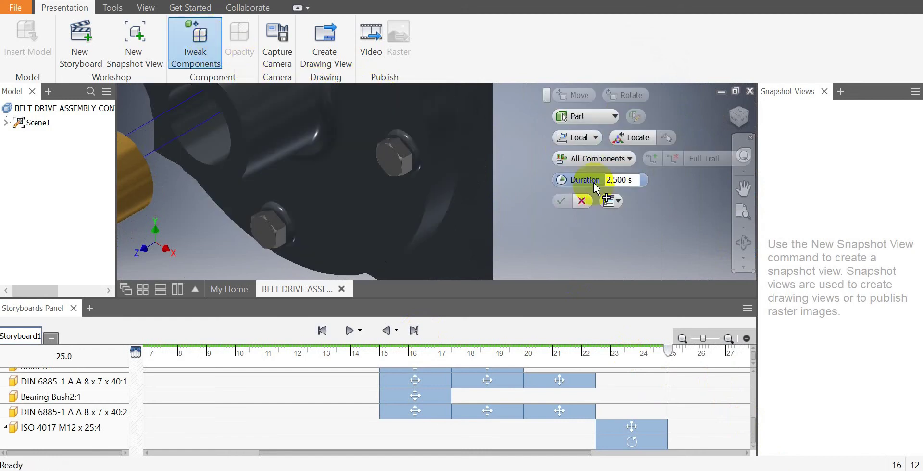
{"action": "left_click", "coordinate": [395, 158]}
{"action": "left_click", "coordinate": [394, 157]}
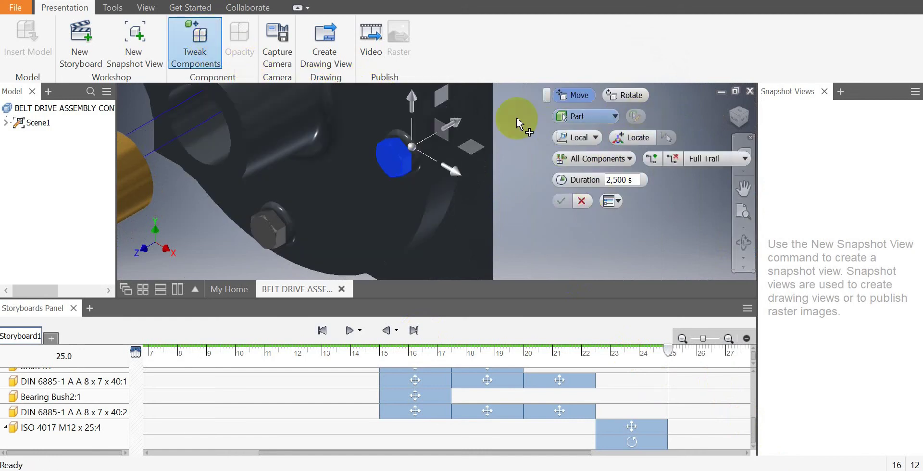
{"action": "left_click_drag", "start_coordinate": [460, 125], "coordinate": [403, 150]}
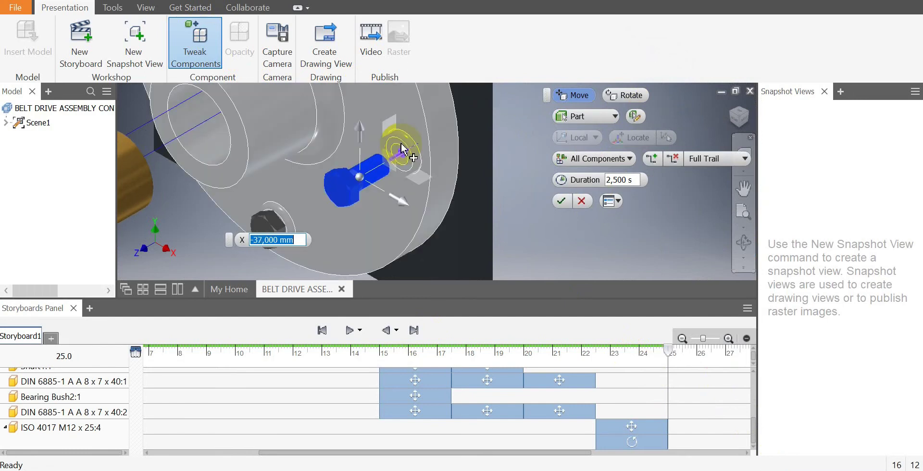
{"action": "type", "text": "-35"}
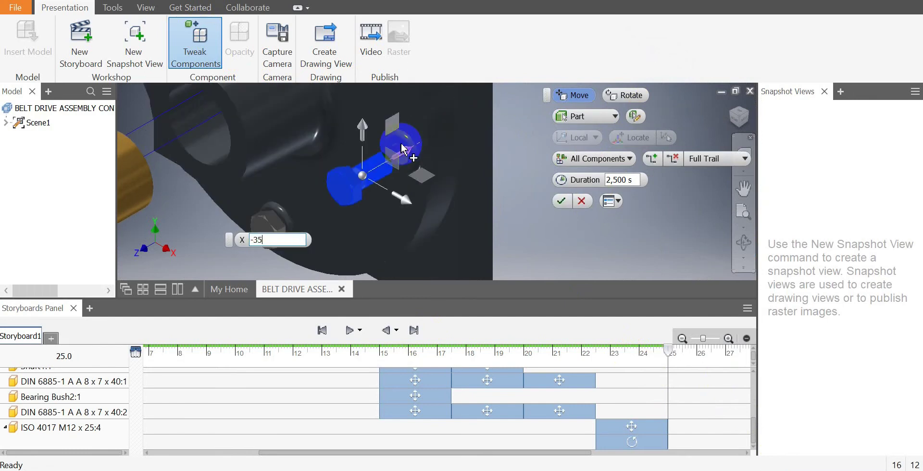
{"action": "left_click", "coordinate": [561, 201]}
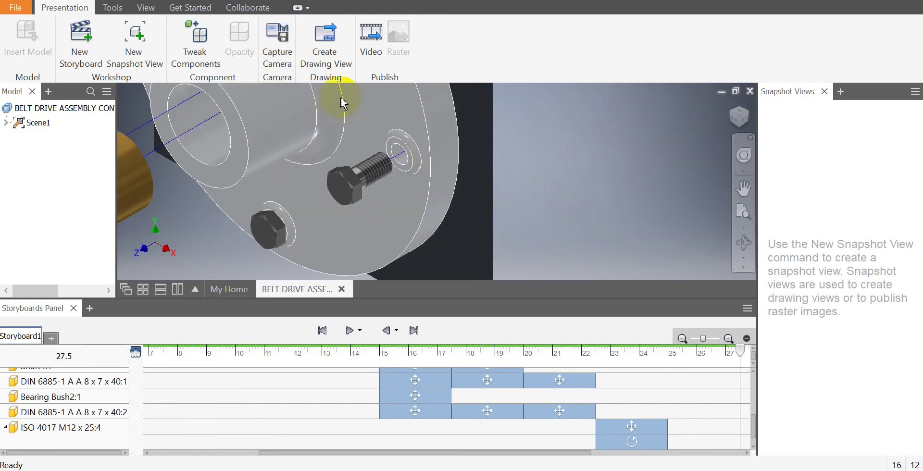
Step: Capture the close-up camera view of the right-hand flange bolt and shorten its action to about 0.5 s starting at 25 s
{"action": "scroll", "coordinate": [726, 380], "scroll_direction": "up", "scroll_amount": 5}
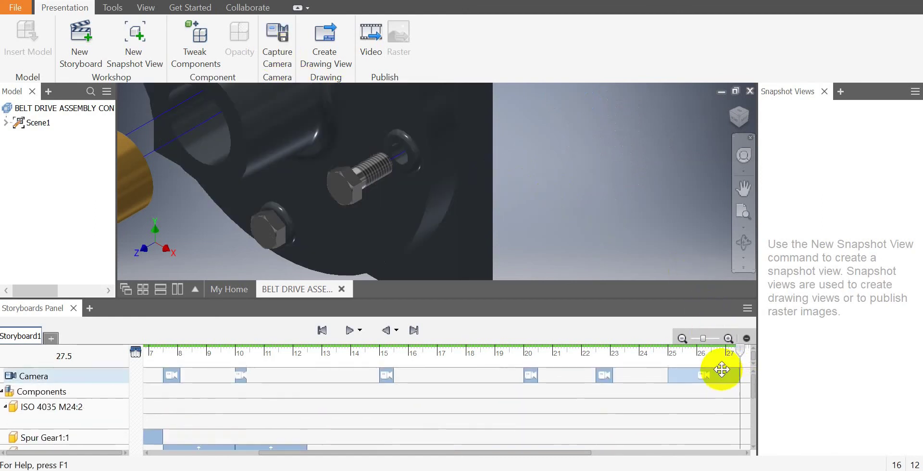
{"action": "left_click_drag", "start_coordinate": [738, 376], "coordinate": [677, 375]}
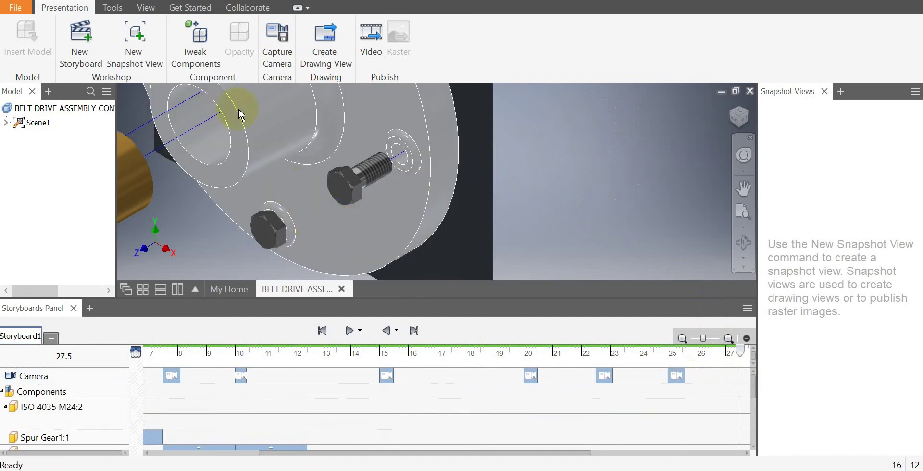
Step: Add a -720° rotation tweak to the pulled-out right-hand flange bolt about its own axis
{"action": "left_click", "coordinate": [203, 41]}
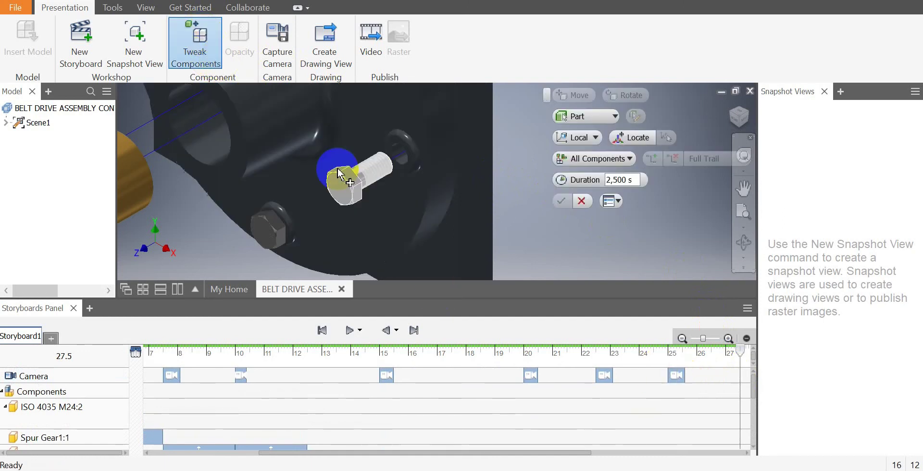
{"action": "left_click", "coordinate": [351, 179]}
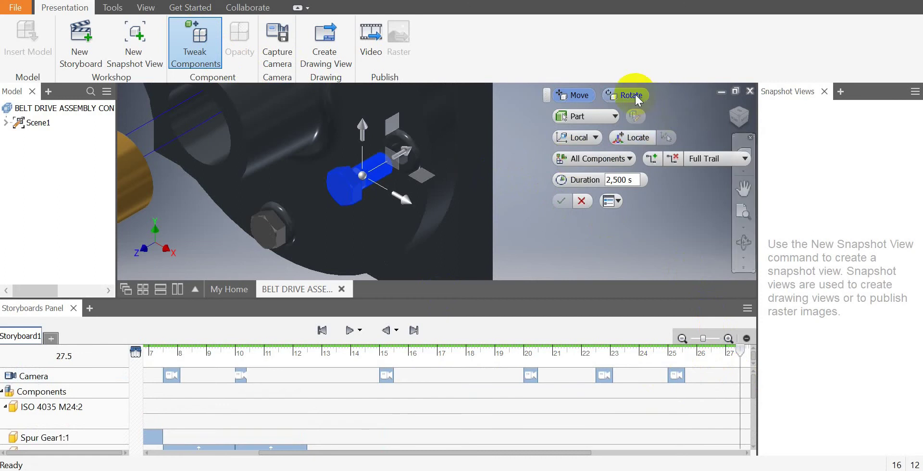
{"action": "left_click", "coordinate": [627, 95]}
{"action": "left_click", "coordinate": [397, 204]}
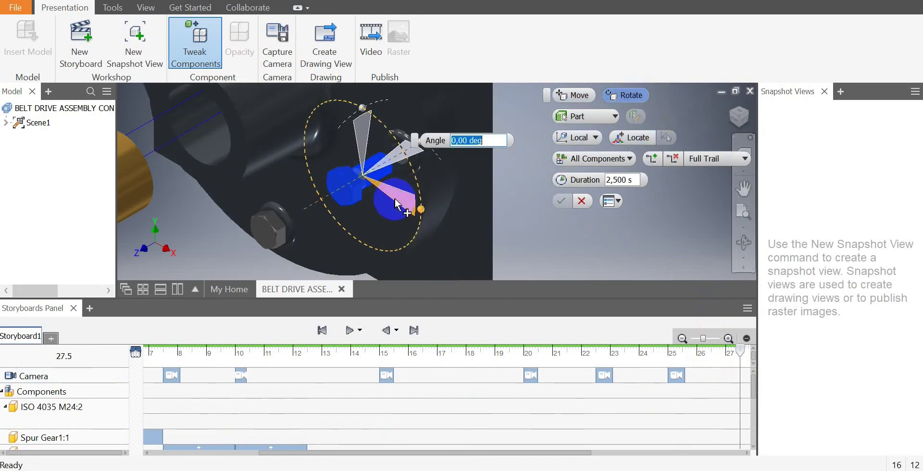
{"action": "type", "text": "-720"}
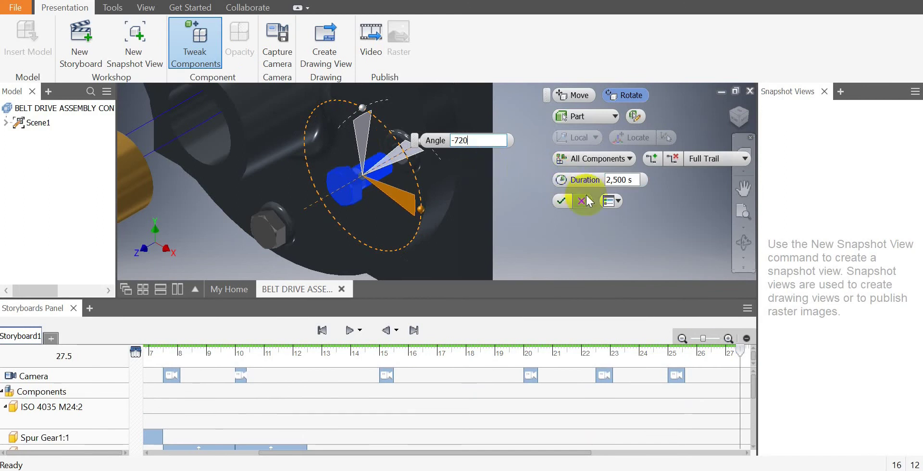
{"action": "left_click", "coordinate": [561, 201]}
Step: Shift the rotation of ISO 4017 M12 x 25:1 to run alongside its move from 25 s, and set the playhead to the storyboard's end
{"action": "scroll", "coordinate": [698, 386], "scroll_direction": "down", "scroll_amount": 5}
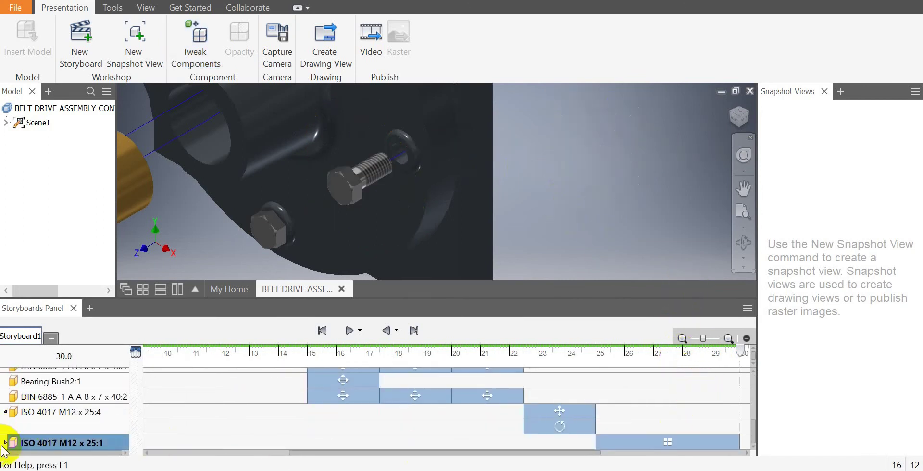
{"action": "left_click", "coordinate": [5, 443]}
{"action": "scroll", "coordinate": [701, 413], "scroll_direction": "down", "scroll_amount": 1}
{"action": "left_click", "coordinate": [698, 441]}
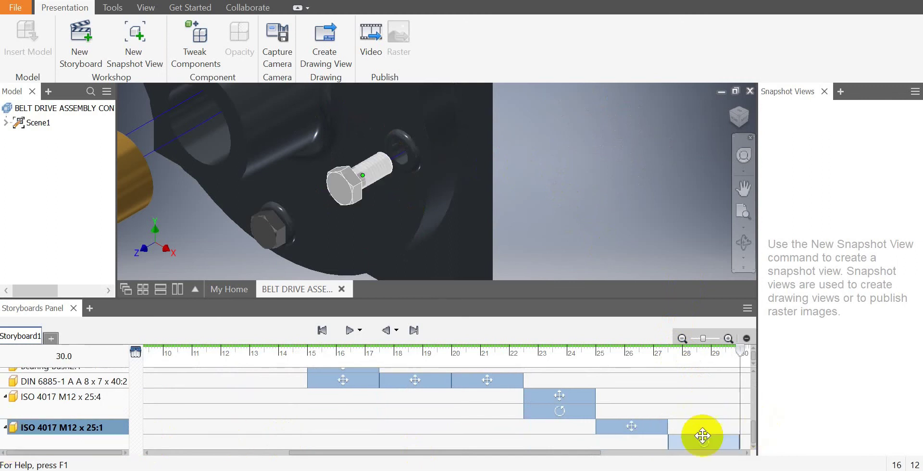
{"action": "left_click_drag", "start_coordinate": [698, 441], "coordinate": [627, 443]}
{"action": "left_click", "coordinate": [413, 330]}
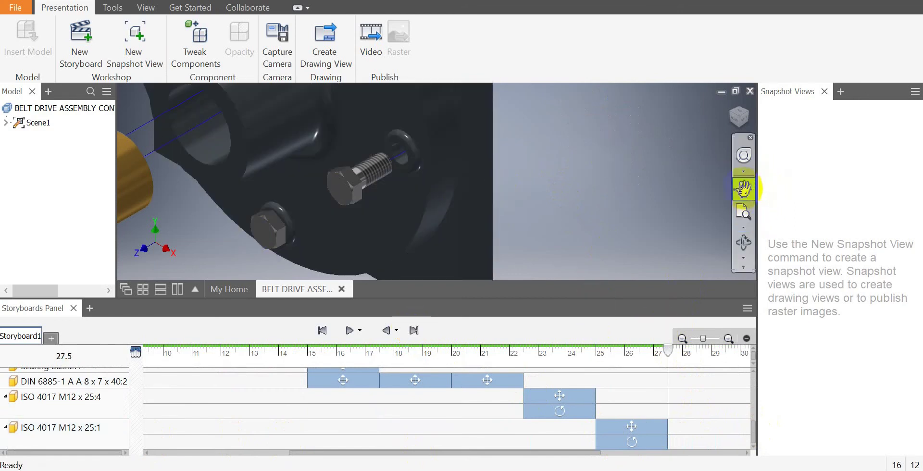
Step: Tweak the lower flange bolt -35 mm along X, out of its hole, with a 2.5 s duration
{"action": "left_click", "coordinate": [744, 189]}
{"action": "left_click_drag", "start_coordinate": [316, 231], "coordinate": [315, 174]}
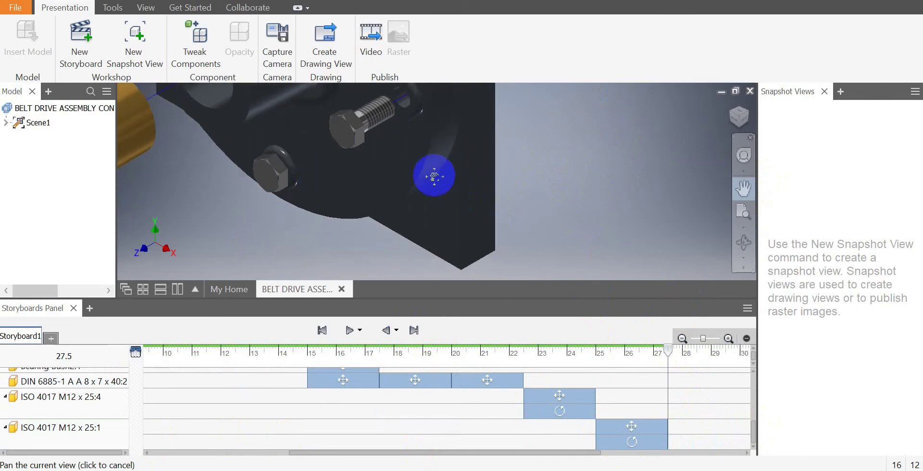
{"action": "right_click", "coordinate": [609, 145]}
{"action": "key", "text": "Escape"}
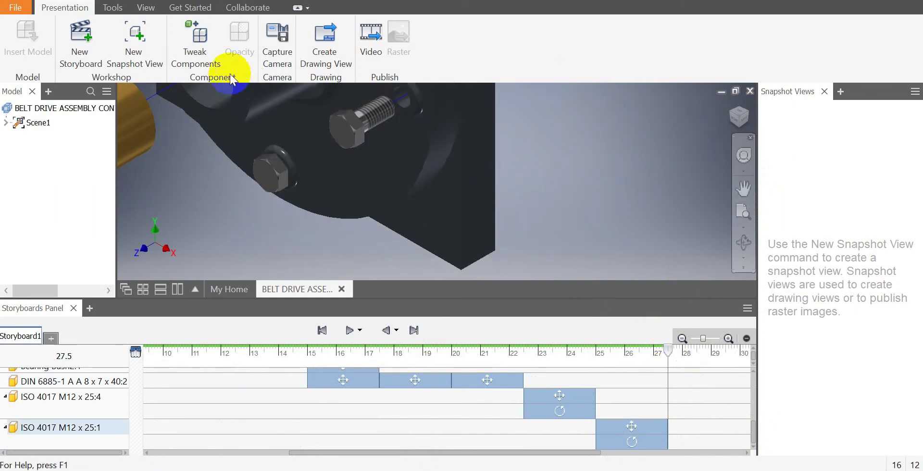
{"action": "left_click", "coordinate": [195, 43]}
{"action": "left_click", "coordinate": [269, 169]}
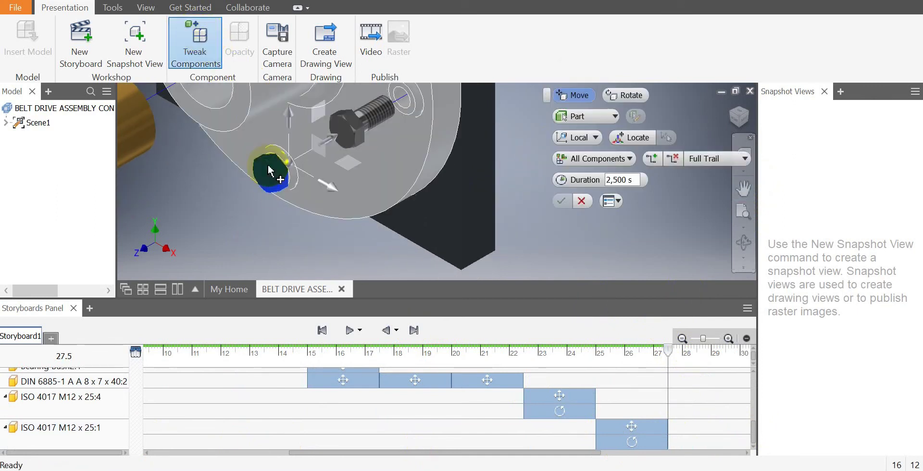
{"action": "left_click_drag", "start_coordinate": [332, 142], "coordinate": [273, 199]}
{"action": "type", "text": "-3"}
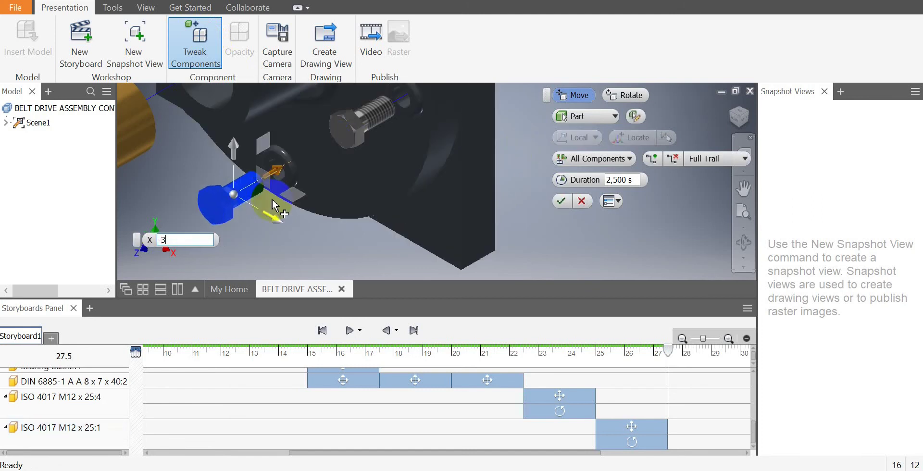
{"action": "type", "text": "5"}
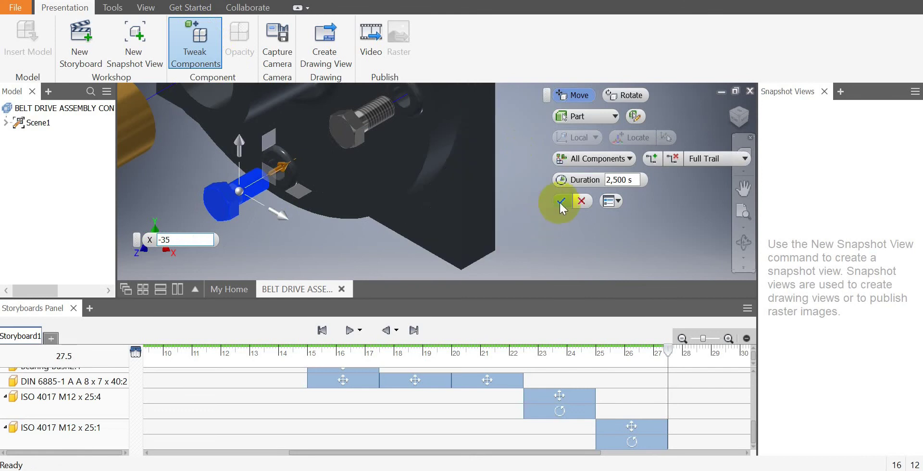
{"action": "left_click", "coordinate": [562, 201]}
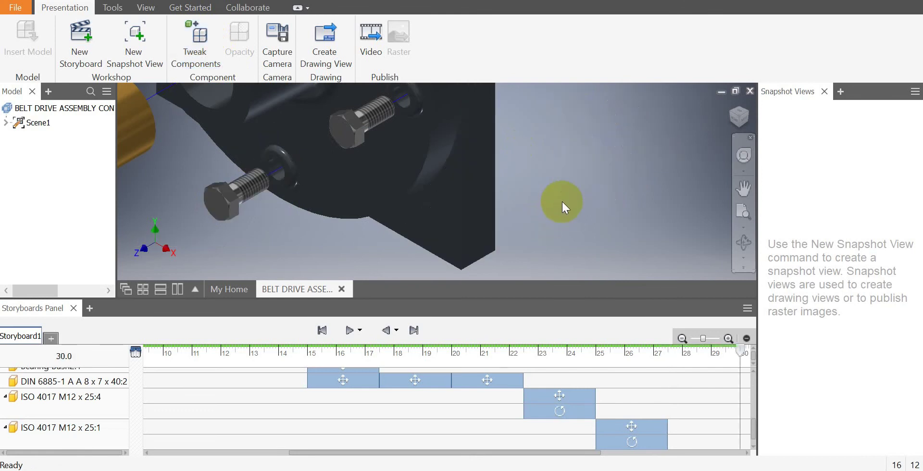
Step: Capture the camera view of the lower flange bolt and shorten its action to about 0.5 s starting at 27.5 s
{"action": "left_click", "coordinate": [246, 183]}
{"action": "left_click", "coordinate": [283, 42]}
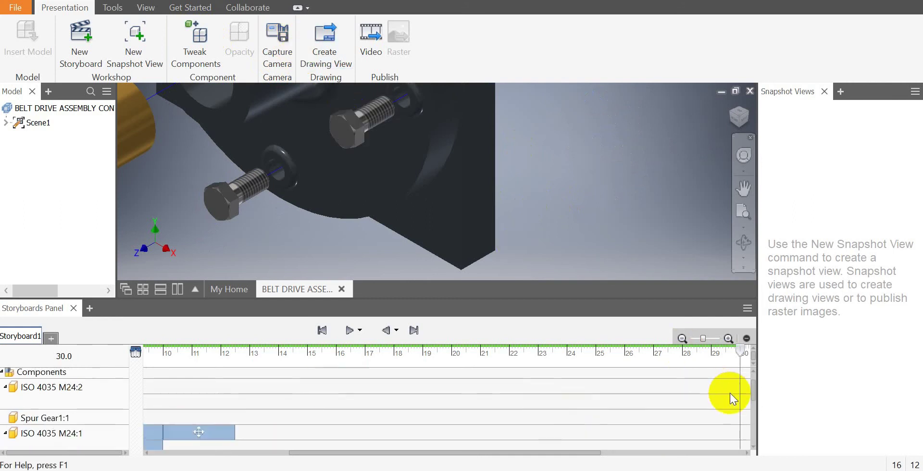
{"action": "left_click_drag", "start_coordinate": [738, 377], "coordinate": [683, 378]}
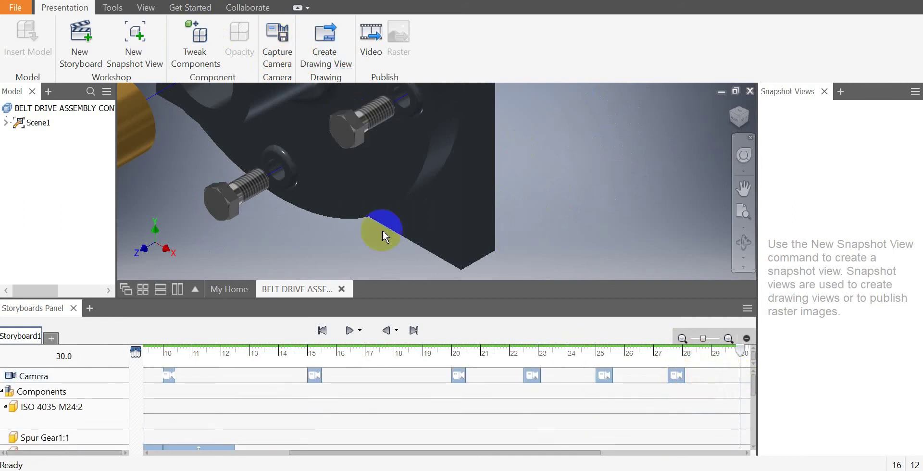
Step: Add a -720° rotation tweak with a 2.5 s duration to the pulled-out lower flange bolt about its own axis
{"action": "left_click", "coordinate": [194, 42]}
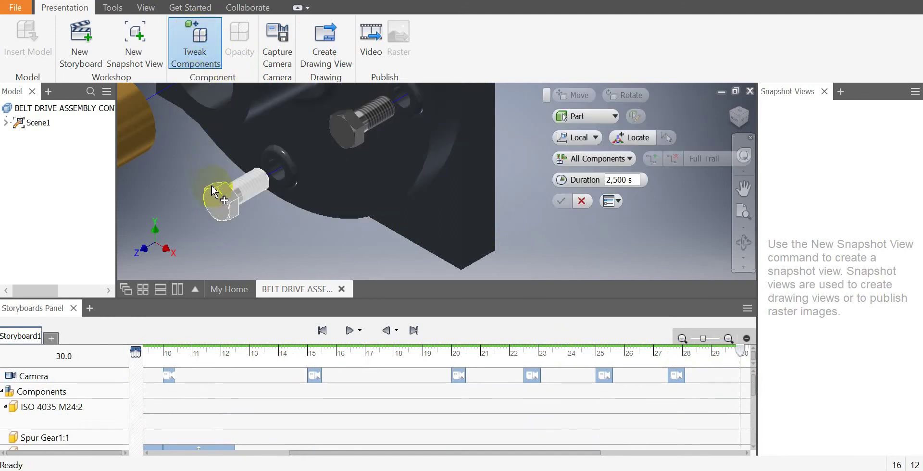
{"action": "left_click", "coordinate": [220, 198]}
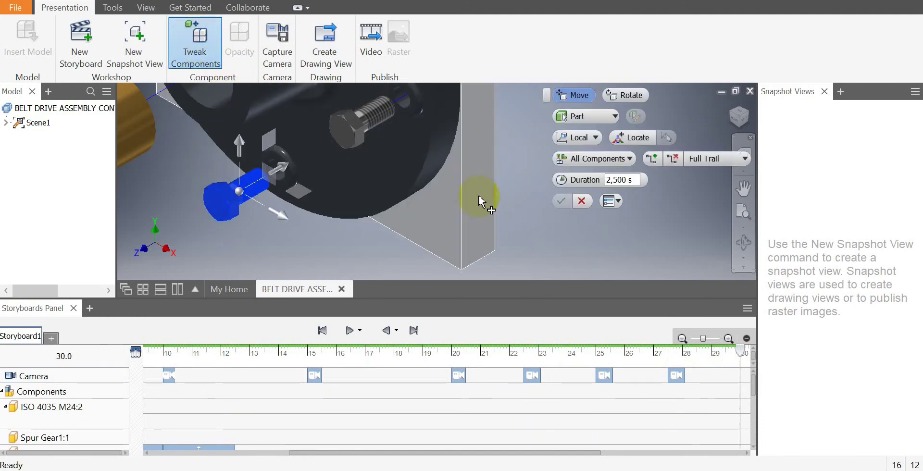
{"action": "left_click", "coordinate": [634, 92]}
{"action": "left_click", "coordinate": [277, 214]}
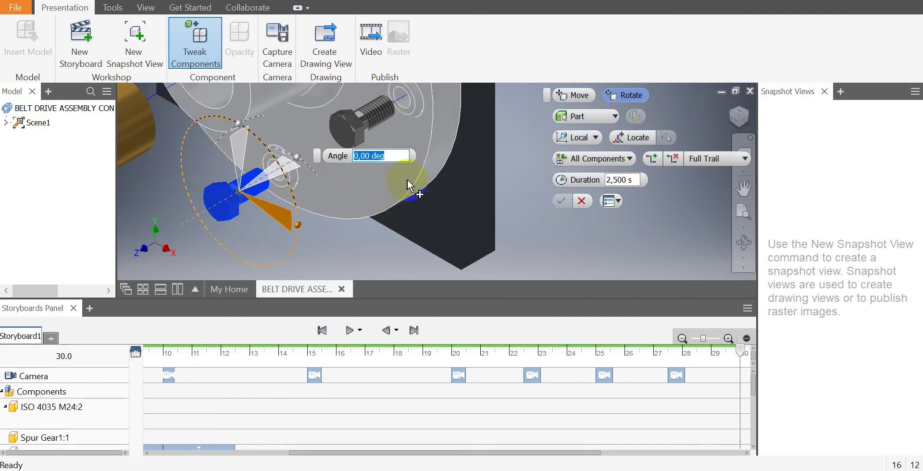
{"action": "type", "text": "-720"}
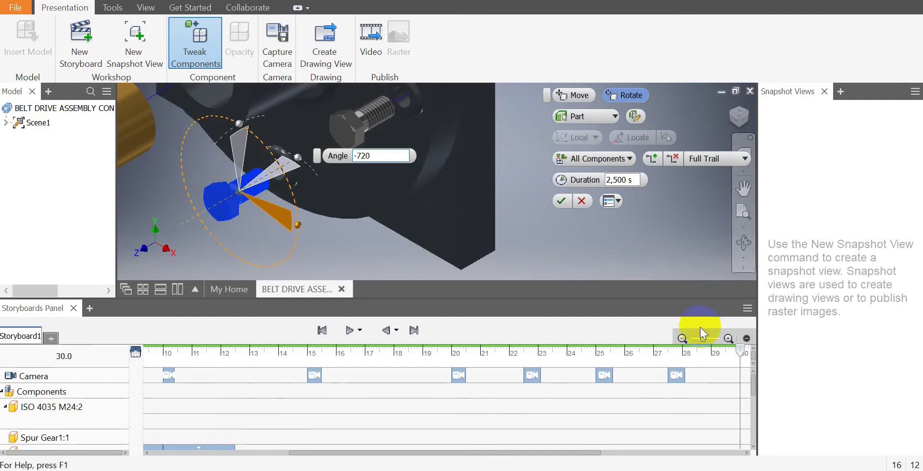
{"action": "left_click", "coordinate": [564, 201]}
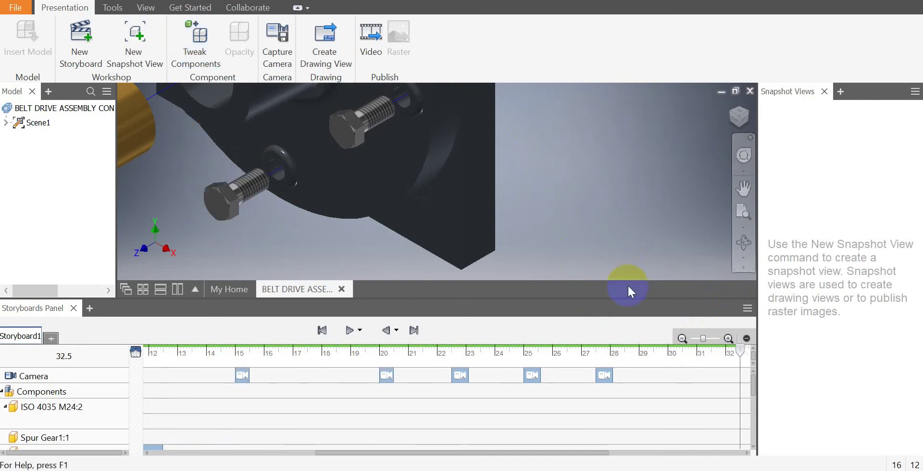
Step: Shift the rotation of ISO 4017 M12 x 25:2 to run alongside its move from 27.5 s, and set the playhead to the storyboard's end
{"action": "scroll", "coordinate": [697, 414], "scroll_direction": "down", "scroll_amount": 3}
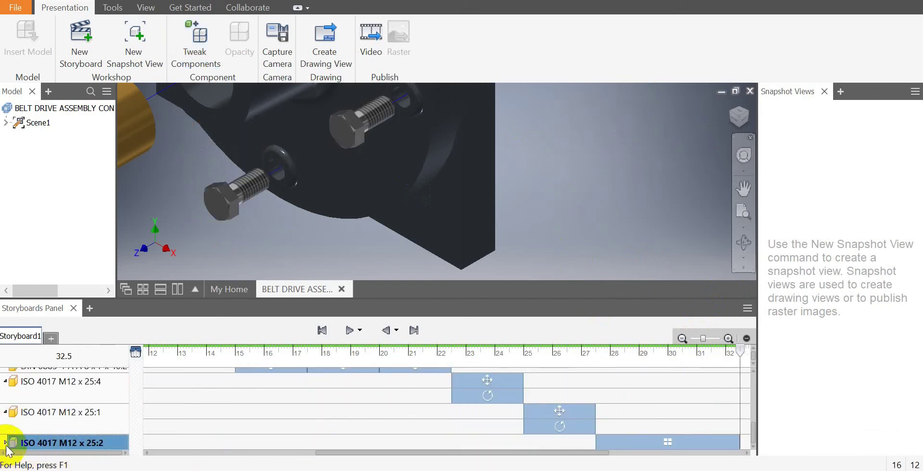
{"action": "left_click", "coordinate": [700, 442]}
{"action": "left_click", "coordinate": [703, 442]}
{"action": "left_click_drag", "start_coordinate": [703, 442], "coordinate": [630, 440]}
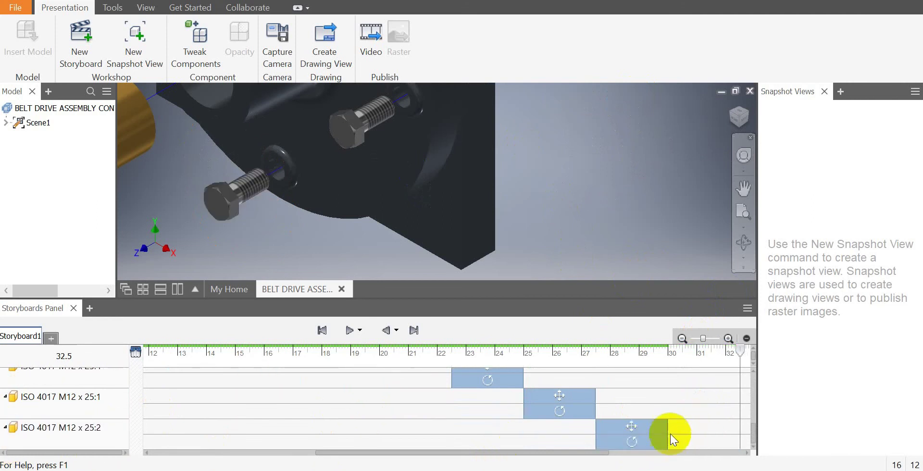
{"action": "left_click", "coordinate": [416, 331]}
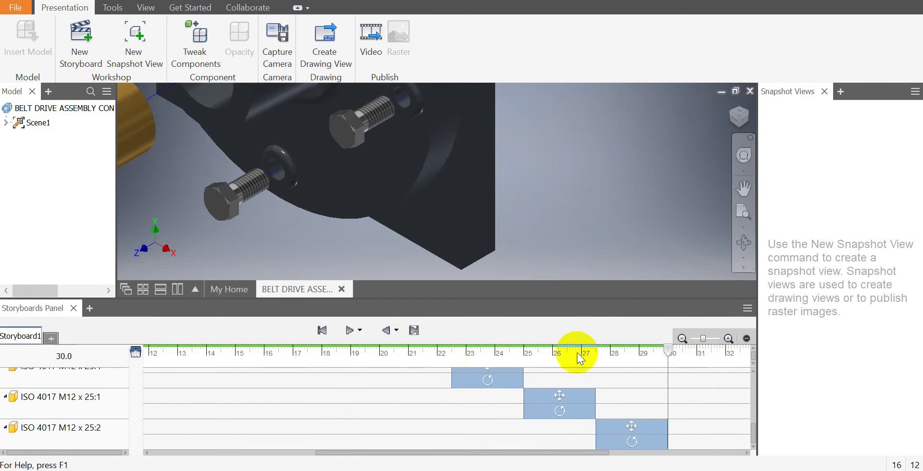
Step: Tweak the remaining flange bolt at the flange's upper-left edge -35 mm along X, out of its hole, with a 2.5 s duration
{"action": "scroll", "coordinate": [481, 132], "scroll_direction": "up", "scroll_amount": 5}
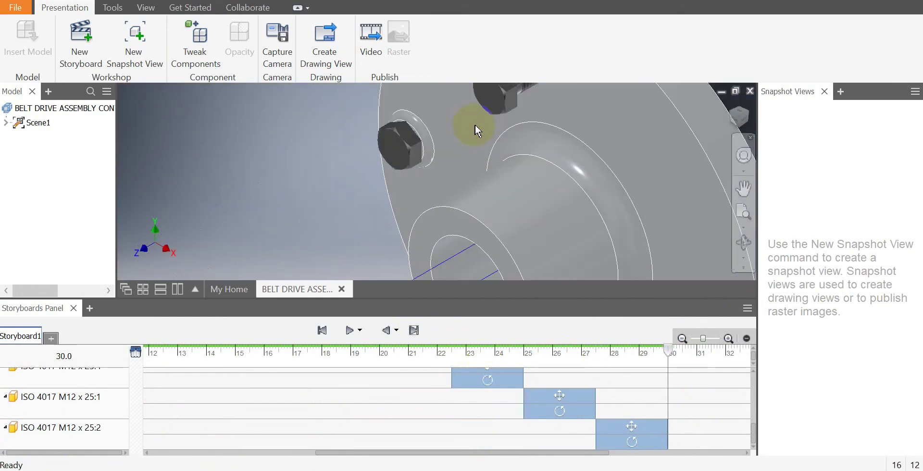
{"action": "left_click", "coordinate": [464, 126]}
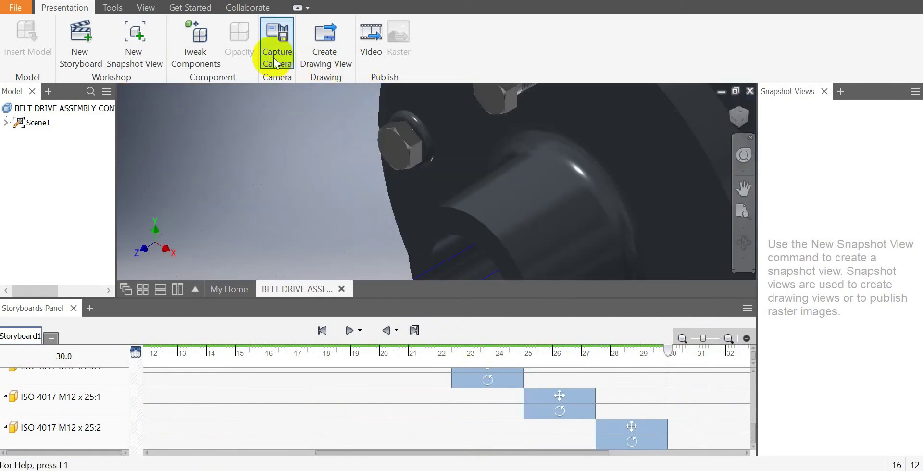
{"action": "left_click", "coordinate": [196, 43]}
{"action": "left_click", "coordinate": [409, 145]}
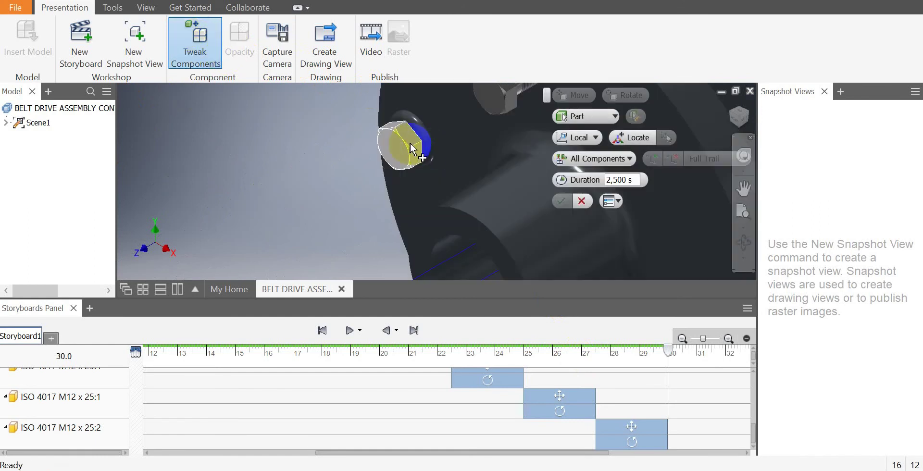
{"action": "left_click_drag", "start_coordinate": [465, 121], "coordinate": [426, 221]}
{"action": "type", "text": "-35"}
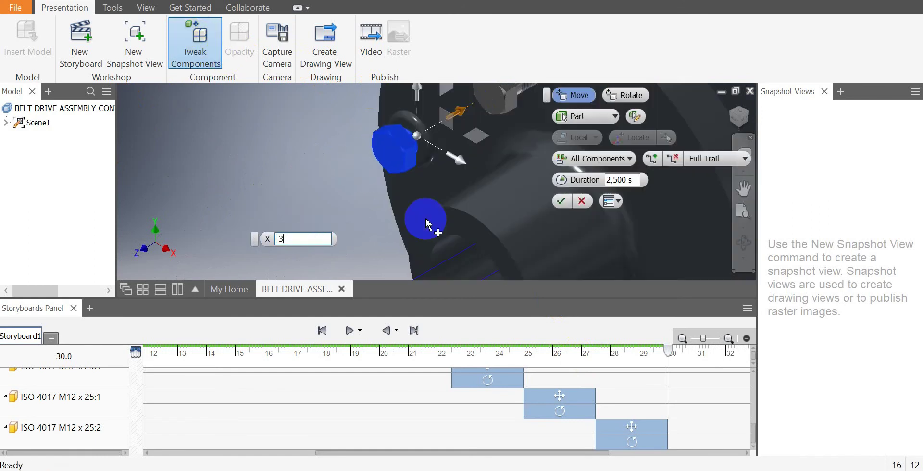
{"action": "left_click", "coordinate": [561, 201]}
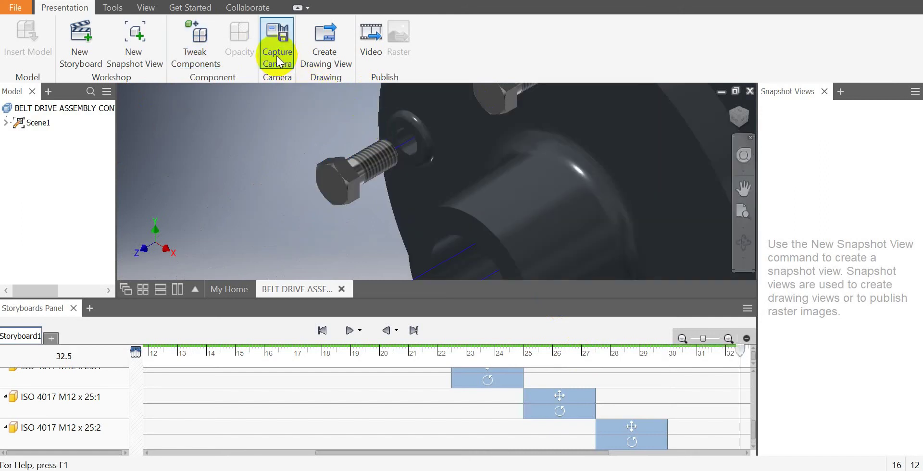
Step: Capture the close-up camera view of the upper-left flange bolt and shorten its action to about 0.5 s starting at 30 s
{"action": "scroll", "coordinate": [736, 376], "scroll_direction": "up", "scroll_amount": 5}
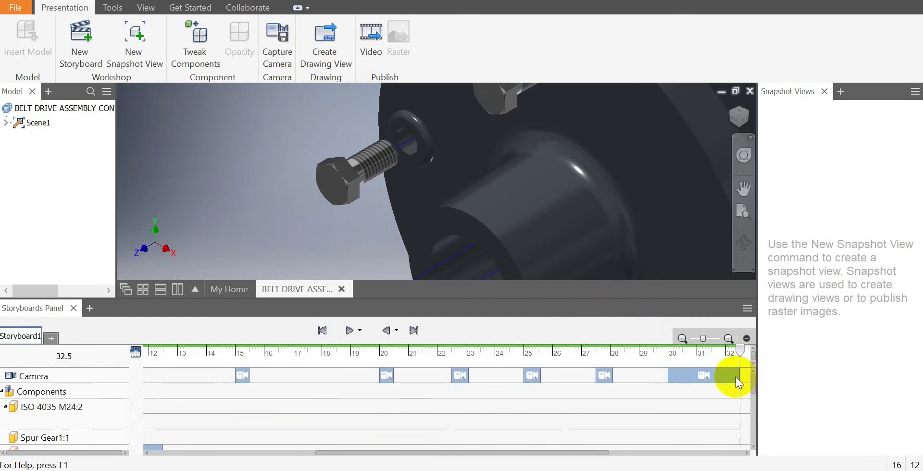
{"action": "left_click_drag", "start_coordinate": [738, 377], "coordinate": [681, 377]}
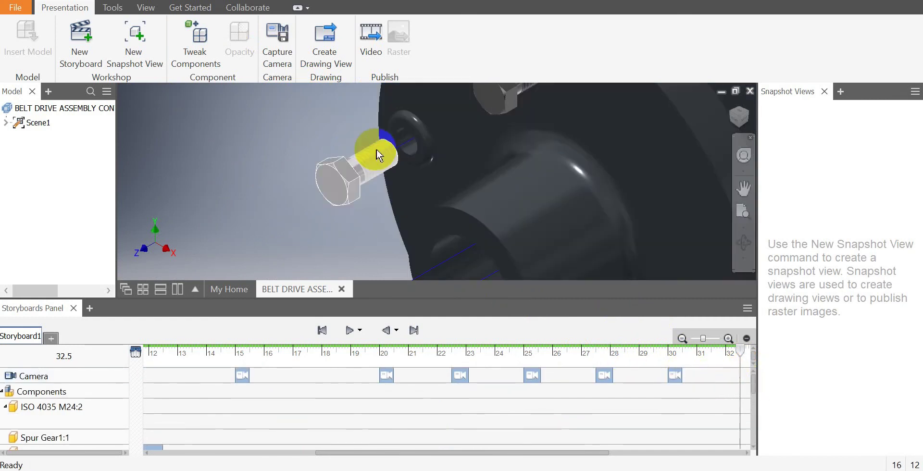
Step: Add a -720° rotation tweak with a 2.5 s duration to the pulled-out upper-left flange bolt about its own axis
{"action": "left_click", "coordinate": [194, 42]}
{"action": "left_click", "coordinate": [349, 181]}
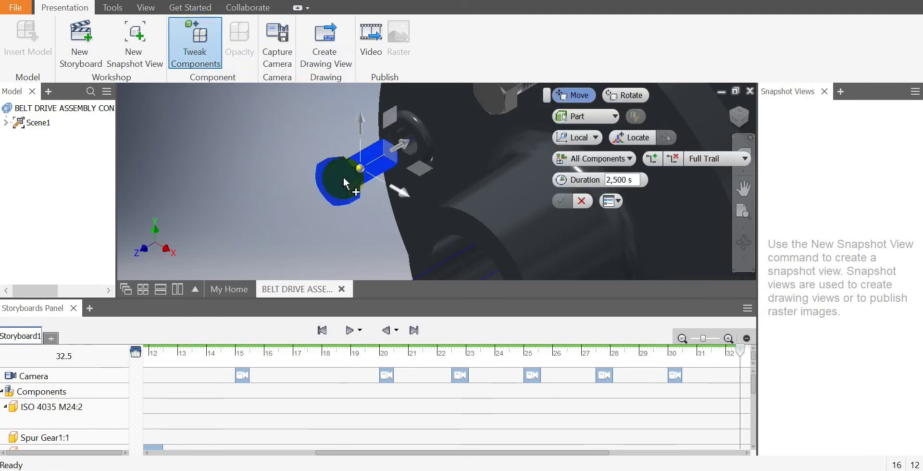
{"action": "left_click", "coordinate": [629, 96]}
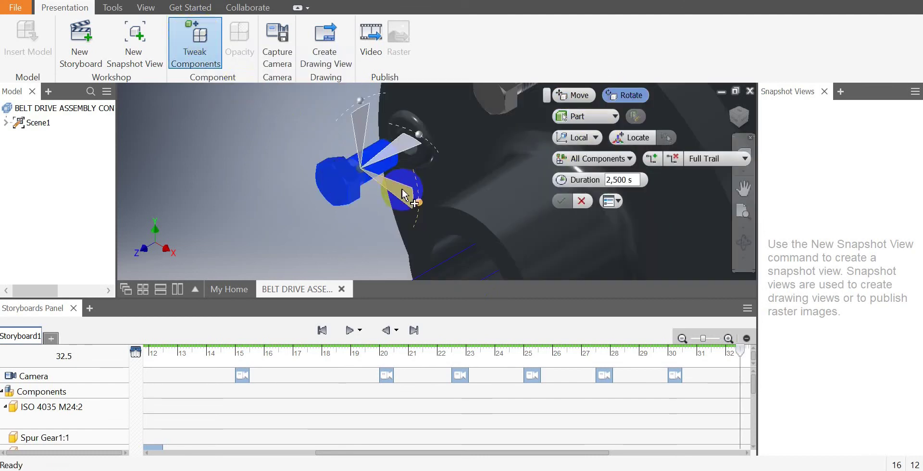
{"action": "left_click", "coordinate": [403, 197]}
{"action": "left_click", "coordinate": [480, 157]}
{"action": "type", "text": "-720"}
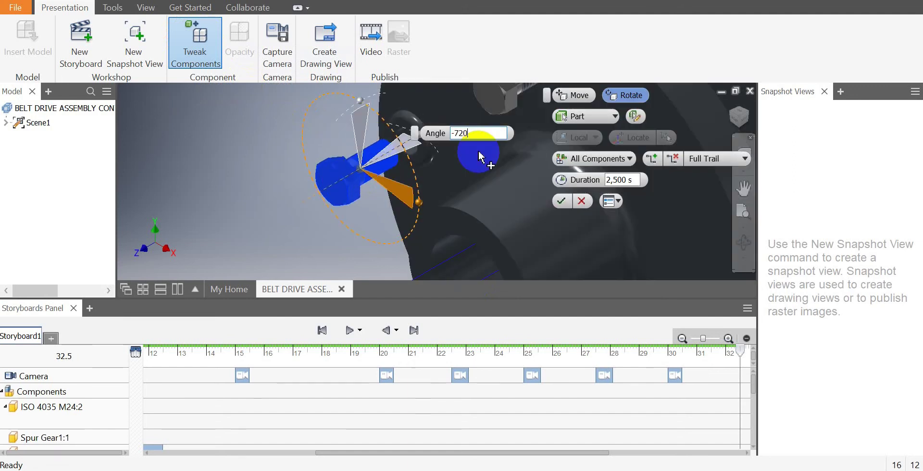
{"action": "left_click", "coordinate": [562, 200]}
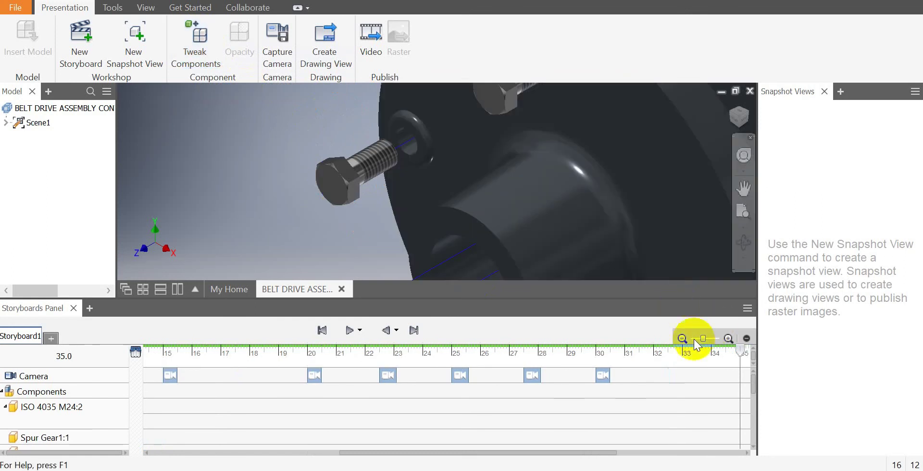
Step: Expand ISO 4017 M12 x 25:3 in the storyboard and shift its rotation to run alongside its move from 30 s
{"action": "left_click_drag", "start_coordinate": [703, 339], "coordinate": [692, 340]}
{"action": "scroll", "coordinate": [714, 420], "scroll_direction": "down", "scroll_amount": 5}
{"action": "scroll", "coordinate": [717, 429], "scroll_direction": "down", "scroll_amount": 4}
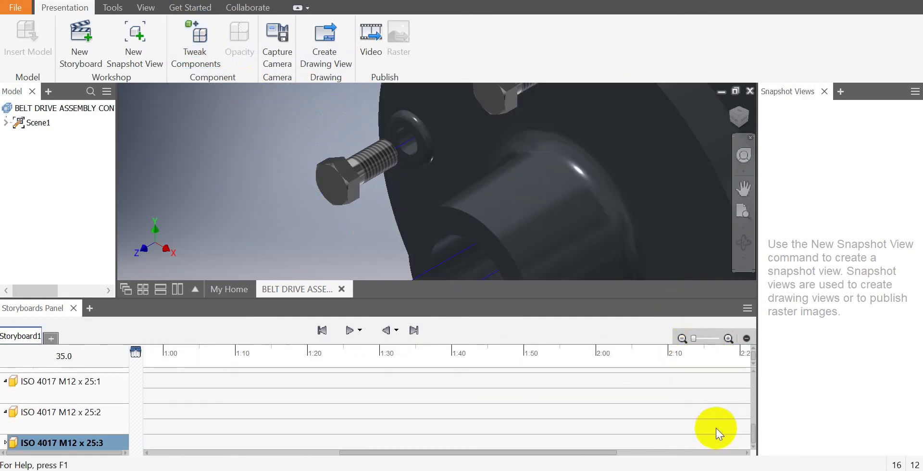
{"action": "scroll", "coordinate": [709, 419], "scroll_direction": "down", "scroll_amount": 1}
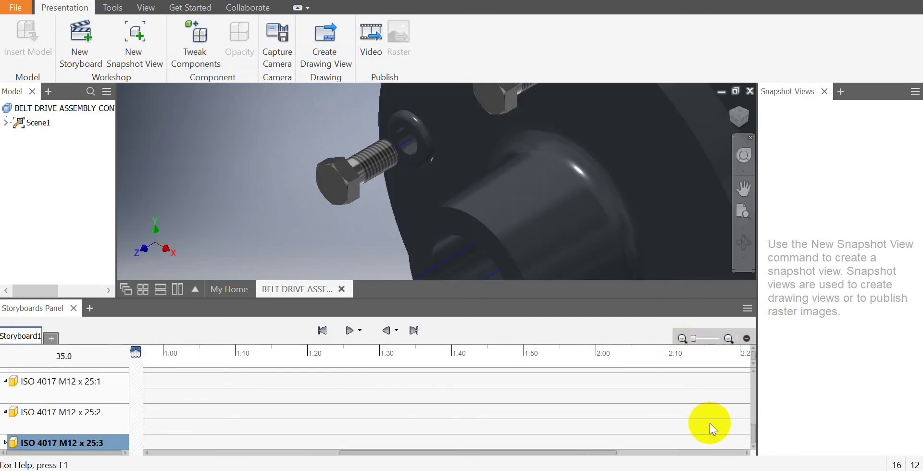
{"action": "scroll", "coordinate": [710, 425], "scroll_direction": "up", "scroll_amount": 10}
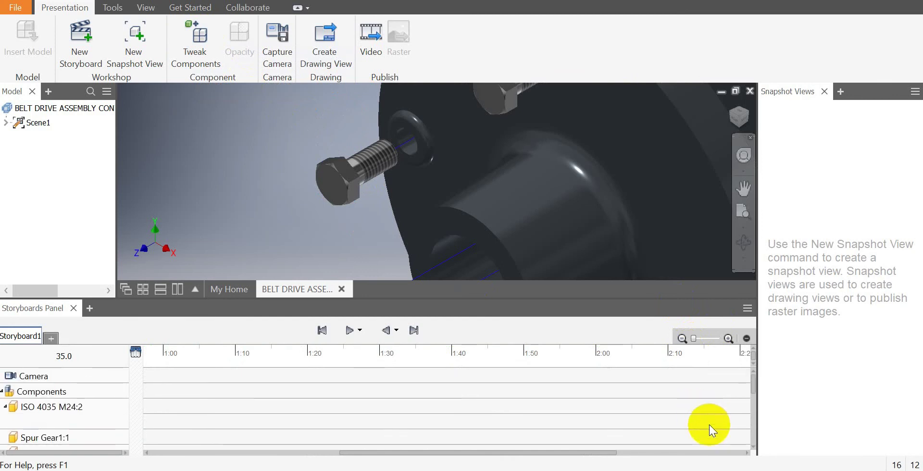
{"action": "left_click_drag", "start_coordinate": [754, 382], "coordinate": [744, 453]}
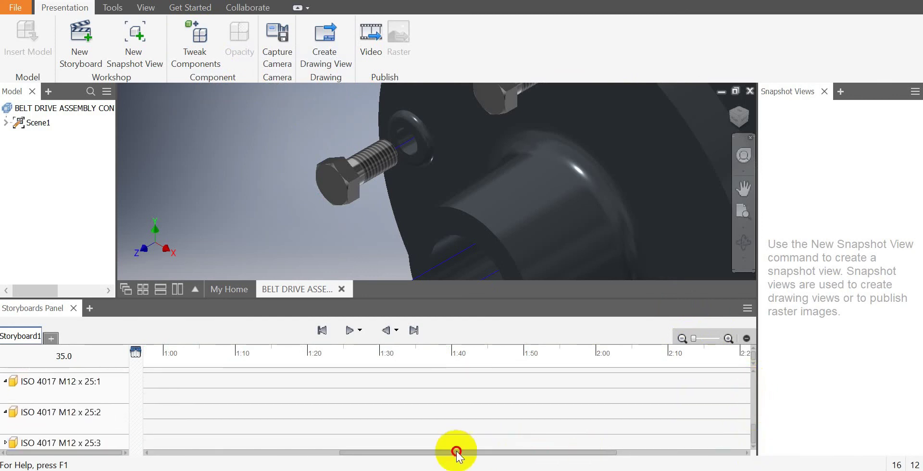
{"action": "left_click_drag", "start_coordinate": [379, 453], "coordinate": [182, 453]}
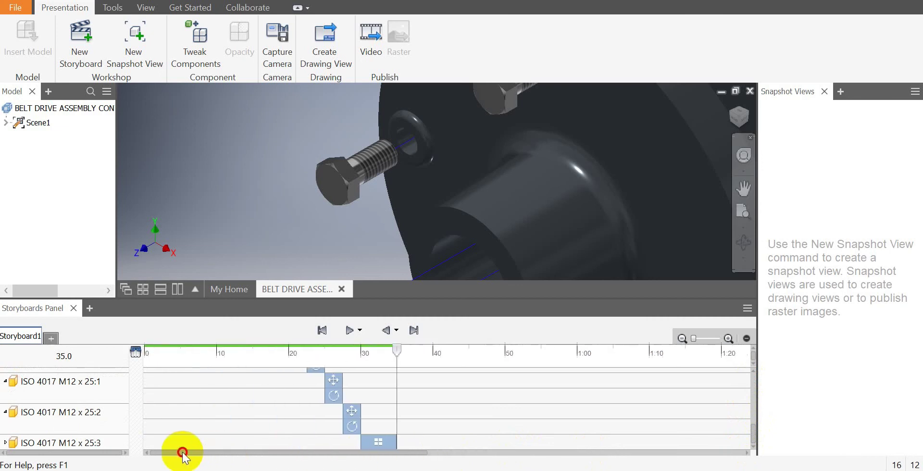
{"action": "scroll", "coordinate": [446, 415], "scroll_direction": "up", "scroll_amount": 5}
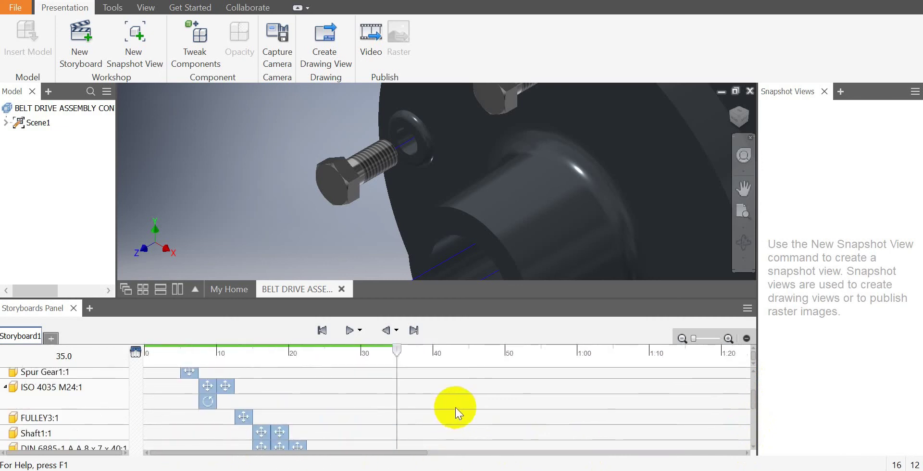
{"action": "scroll", "coordinate": [455, 407], "scroll_direction": "up", "scroll_amount": 5}
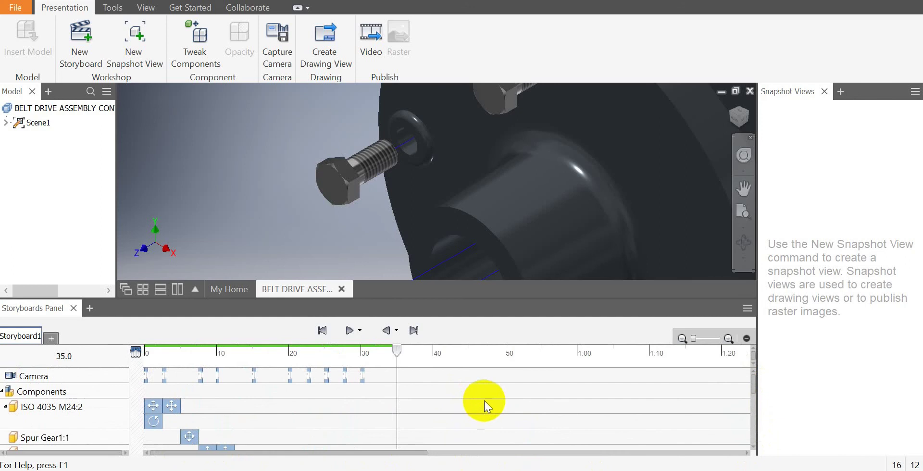
{"action": "scroll", "coordinate": [486, 400], "scroll_direction": "down", "scroll_amount": 5}
{"action": "scroll", "coordinate": [485, 401], "scroll_direction": "up", "scroll_amount": 4}
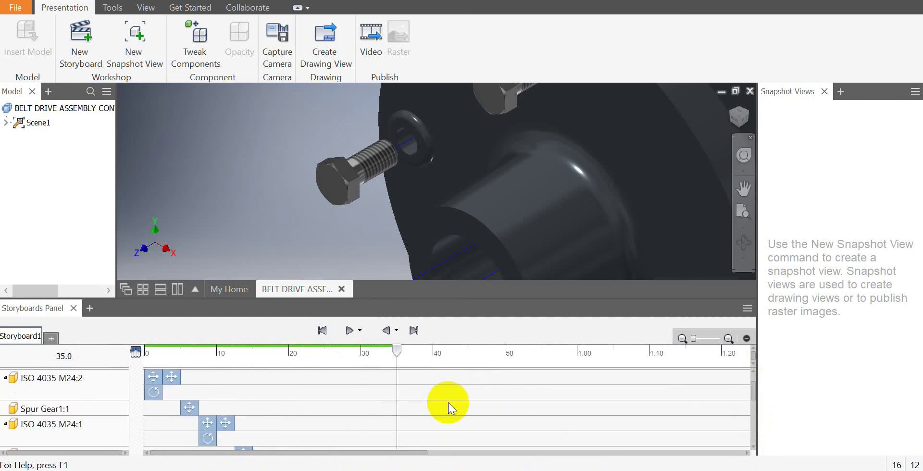
{"action": "scroll", "coordinate": [449, 402], "scroll_direction": "down", "scroll_amount": 2}
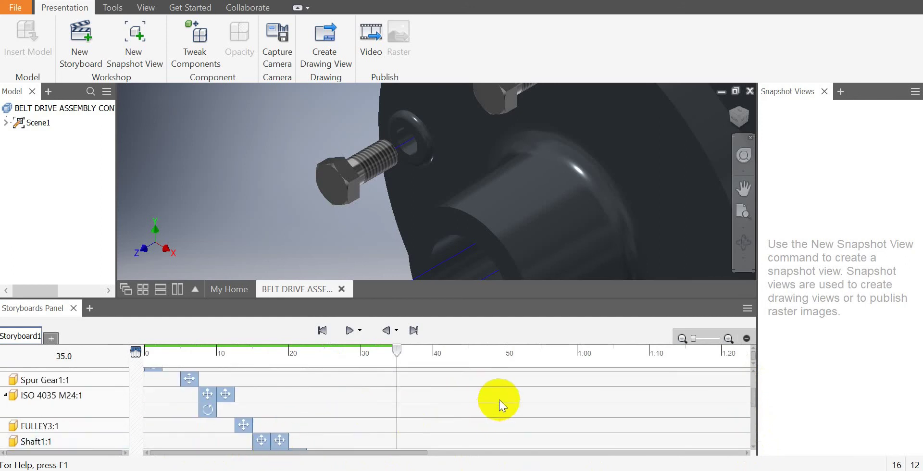
{"action": "scroll", "coordinate": [367, 396], "scroll_direction": "down", "scroll_amount": 5}
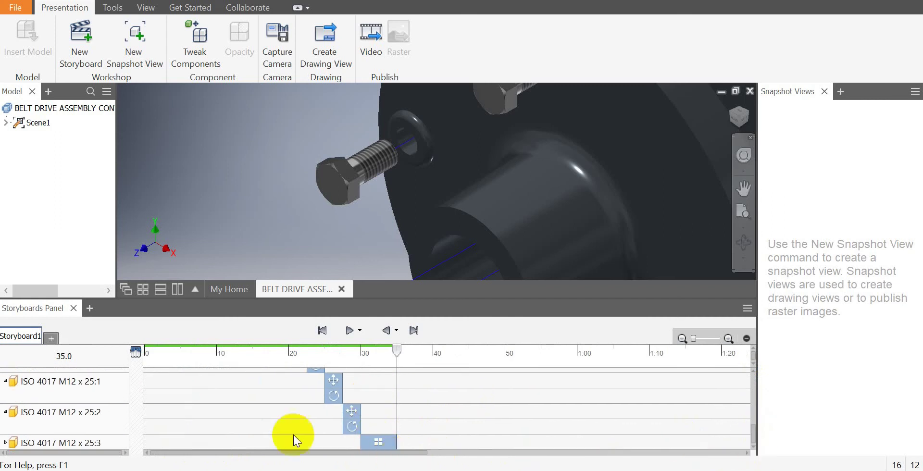
{"action": "left_click", "coordinate": [6, 443]}
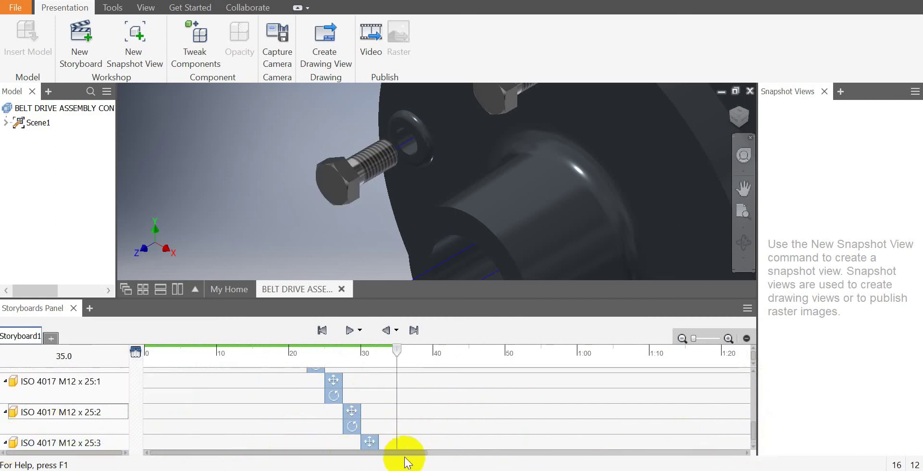
{"action": "scroll", "coordinate": [407, 433], "scroll_direction": "down", "scroll_amount": 1}
{"action": "left_click_drag", "start_coordinate": [388, 439], "coordinate": [368, 438]}
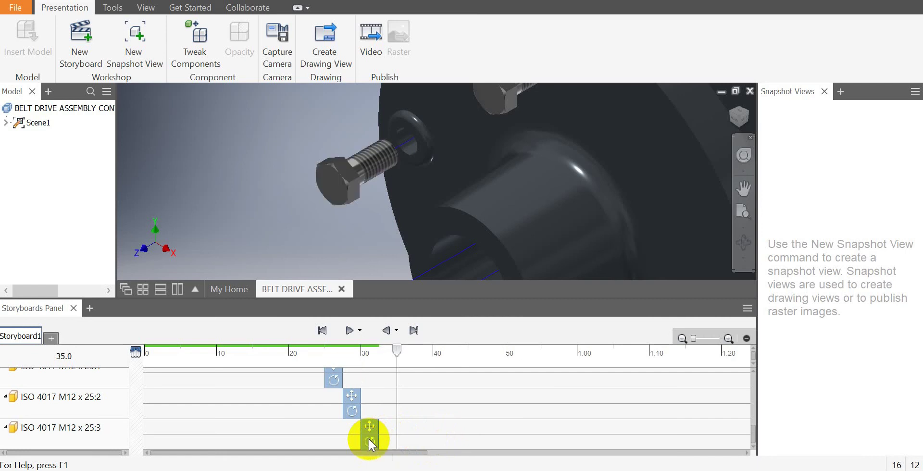
{"action": "left_click", "coordinate": [392, 153]}
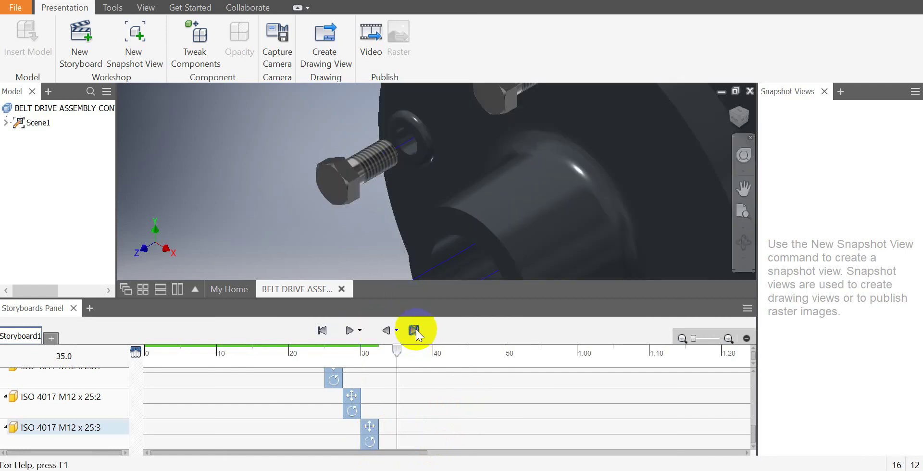
Step: Set the playhead to the storyboard's end, at the finish of the ISO 4017 M12 x 25:3 actions
{"action": "left_click", "coordinate": [416, 330]}
{"action": "left_click", "coordinate": [705, 338]}
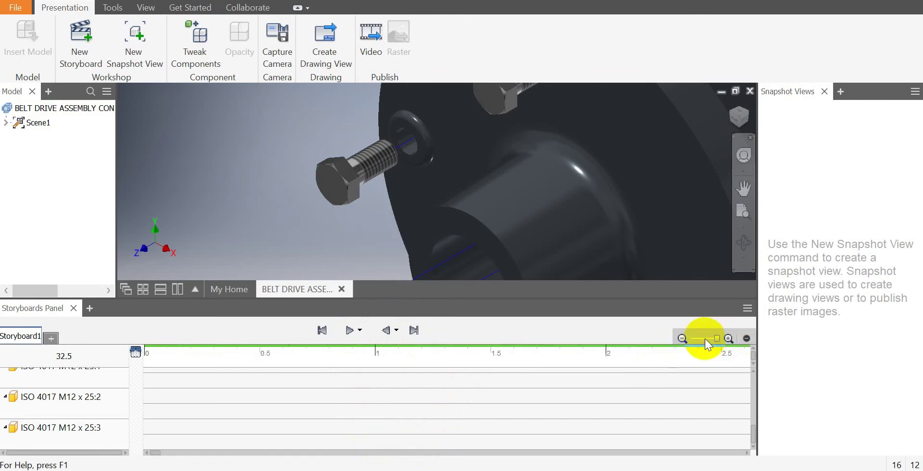
{"action": "left_click", "coordinate": [715, 340]}
{"action": "left_click_drag", "start_coordinate": [716, 343], "coordinate": [707, 340]}
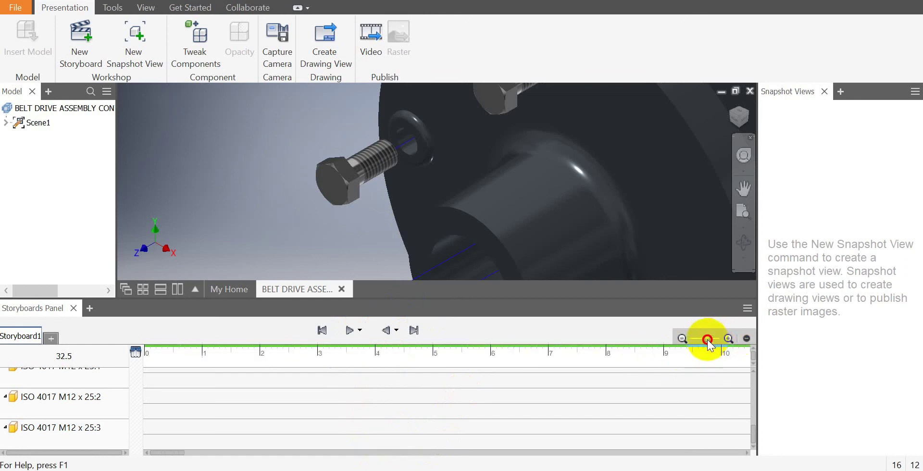
{"action": "scroll", "coordinate": [420, 400], "scroll_direction": "up", "scroll_amount": 3}
{"action": "scroll", "coordinate": [420, 397], "scroll_direction": "up", "scroll_amount": 3}
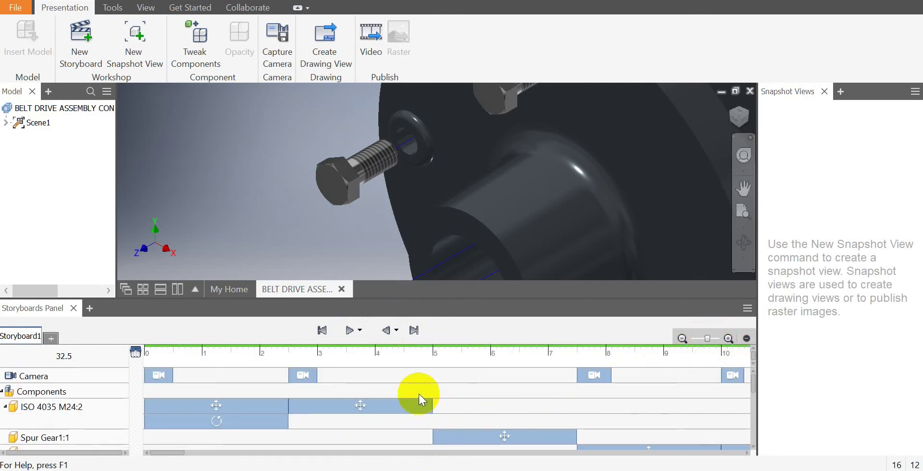
{"action": "scroll", "coordinate": [401, 393], "scroll_direction": "down", "scroll_amount": 5}
{"action": "scroll", "coordinate": [402, 393], "scroll_direction": "up", "scroll_amount": 5}
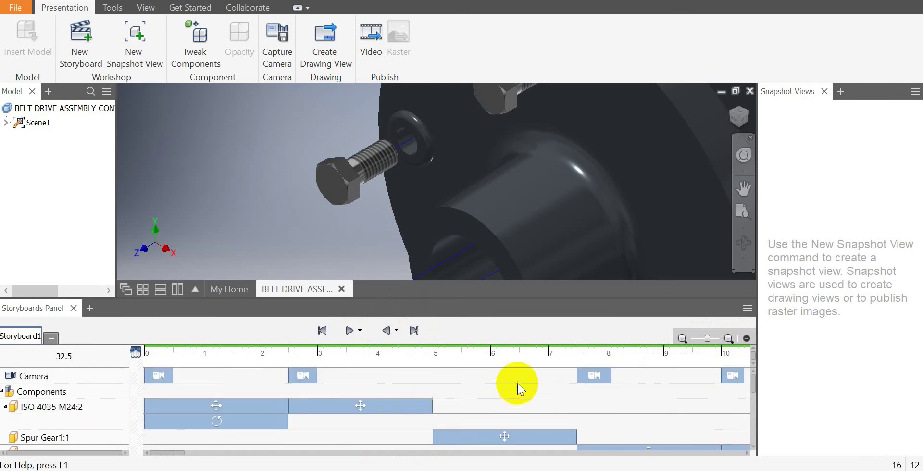
{"action": "left_click", "coordinate": [414, 330]}
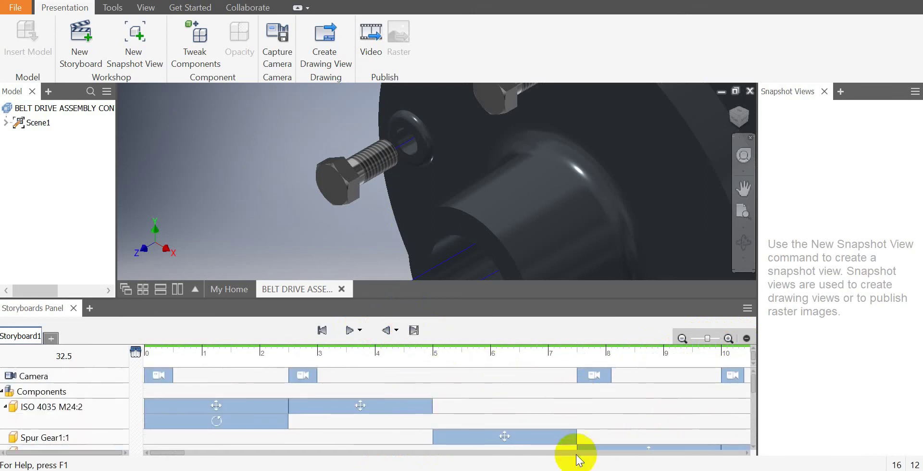
{"action": "left_click_drag", "start_coordinate": [174, 458], "coordinate": [259, 452]}
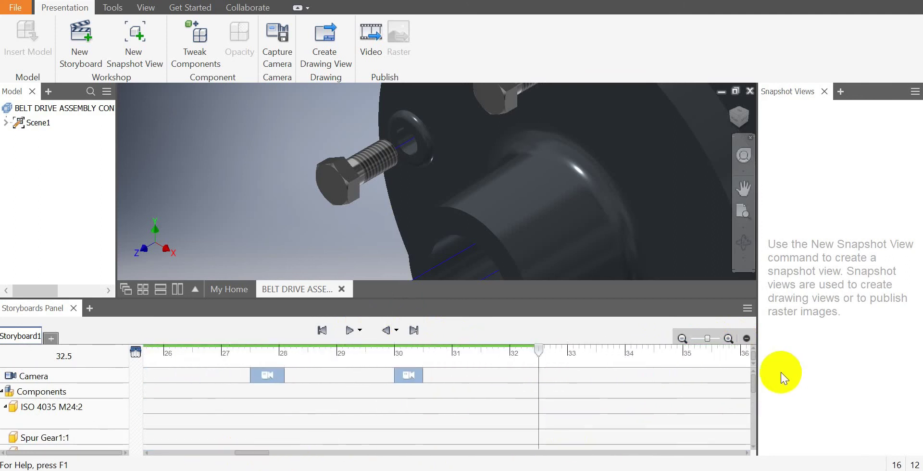
{"action": "left_click_drag", "start_coordinate": [708, 343], "coordinate": [703, 339]}
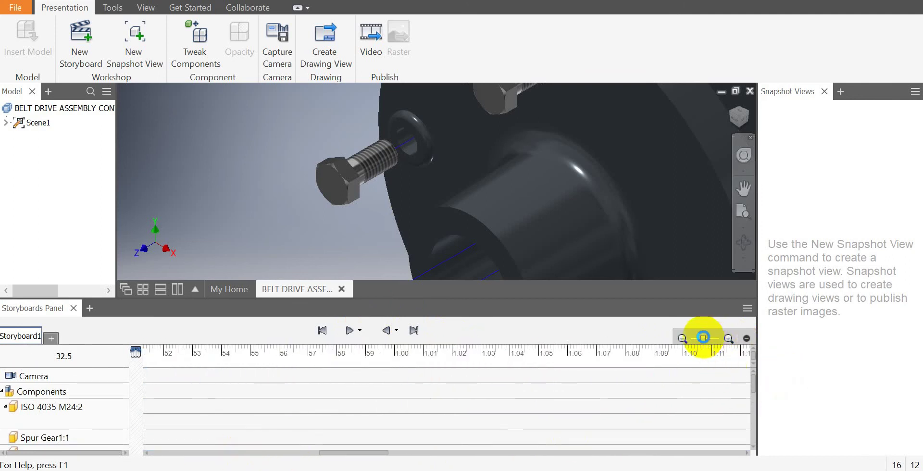
{"action": "scroll", "coordinate": [496, 403], "scroll_direction": "down", "scroll_amount": 5}
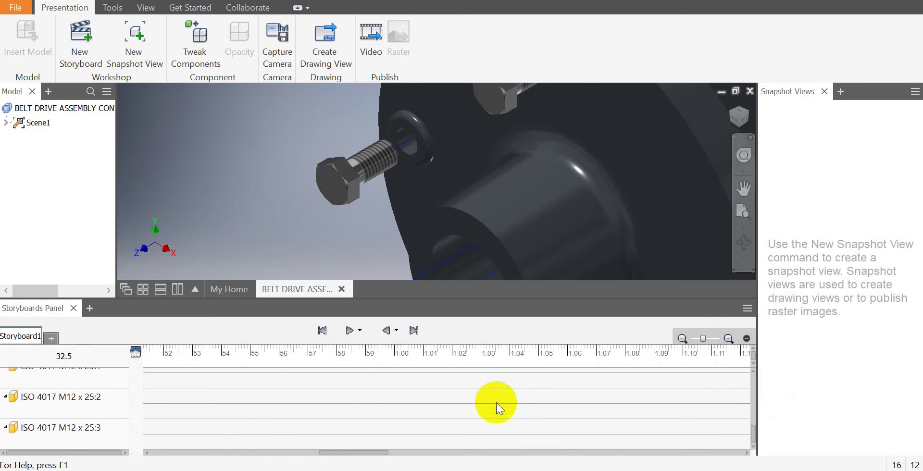
{"action": "left_click_drag", "start_coordinate": [345, 452], "coordinate": [241, 463]}
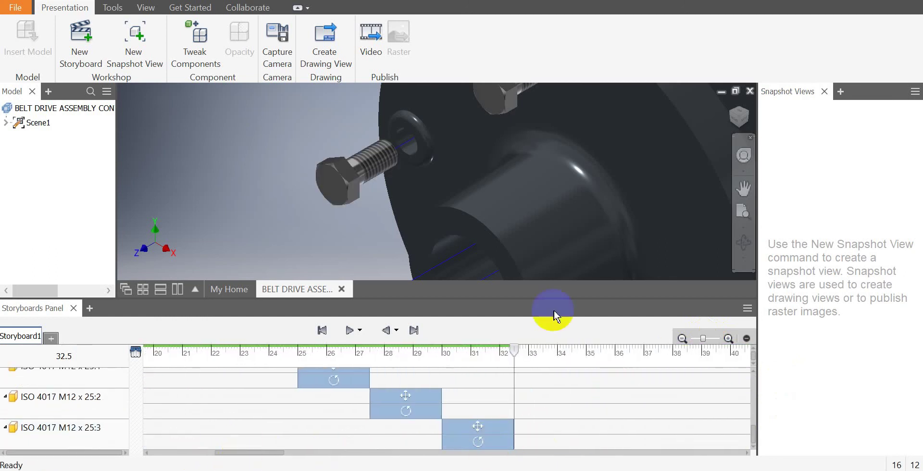
Step: Tweak all four flange bolts together -120 mm along X, away from the flange, with a 2.5 s duration
{"action": "scroll", "coordinate": [523, 135], "scroll_direction": "up", "scroll_amount": 3}
{"action": "scroll", "coordinate": [492, 137], "scroll_direction": "up", "scroll_amount": 2}
{"action": "scroll", "coordinate": [495, 143], "scroll_direction": "up", "scroll_amount": 2}
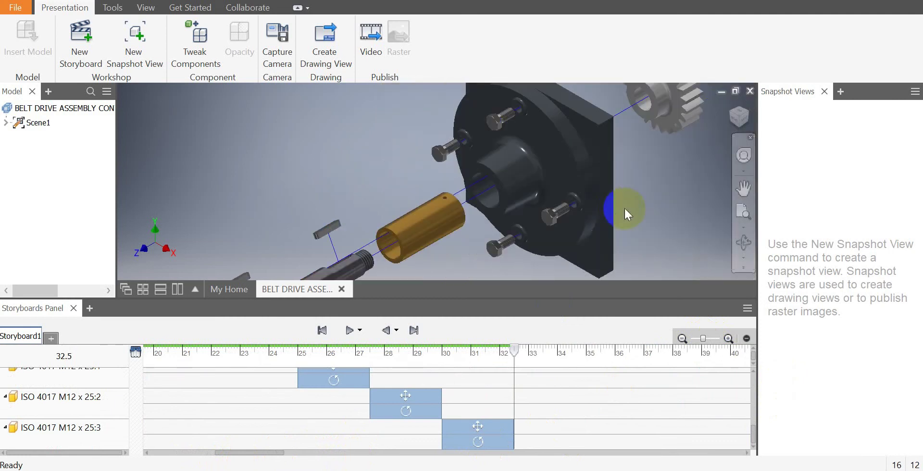
{"action": "scroll", "coordinate": [547, 249], "scroll_direction": "up", "scroll_amount": 2}
{"action": "scroll", "coordinate": [557, 262], "scroll_direction": "down", "scroll_amount": 3}
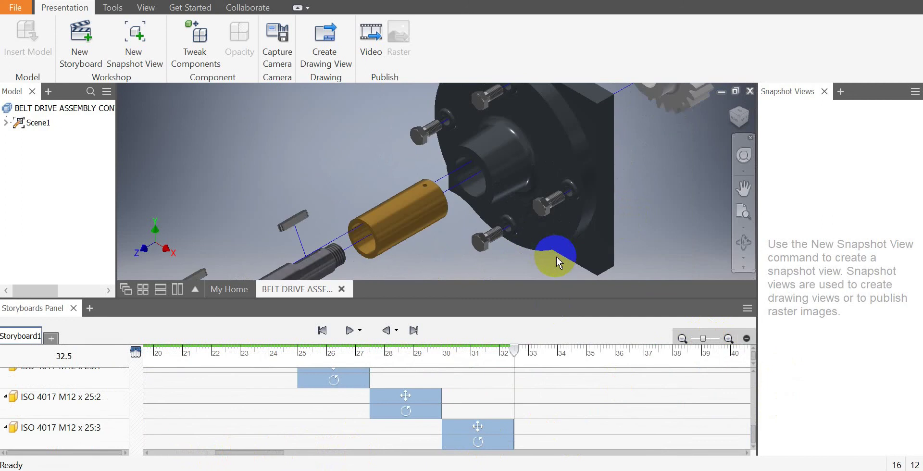
{"action": "scroll", "coordinate": [556, 256], "scroll_direction": "up", "scroll_amount": 2}
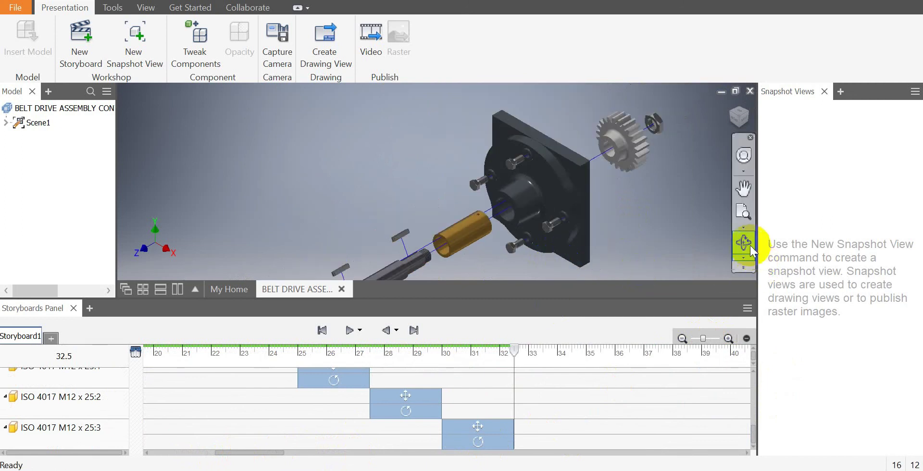
{"action": "left_click", "coordinate": [743, 189]}
{"action": "left_click_drag", "start_coordinate": [577, 224], "coordinate": [477, 202]}
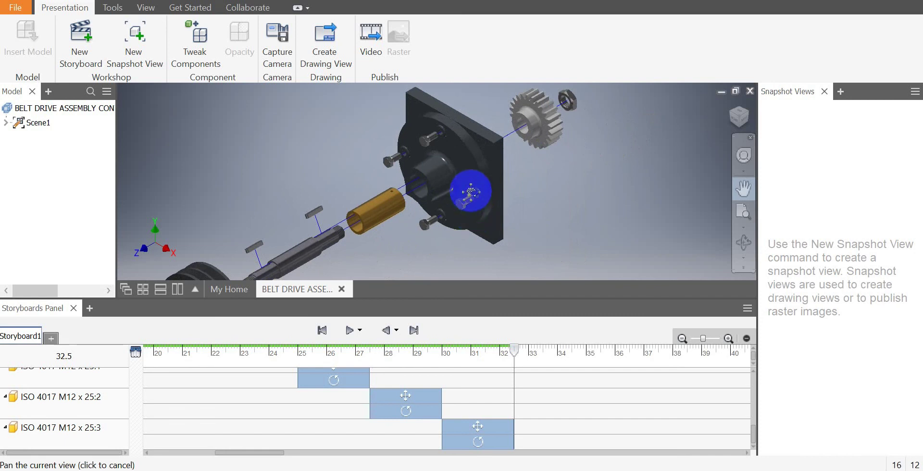
{"action": "scroll", "coordinate": [471, 192], "scroll_direction": "up", "scroll_amount": 2}
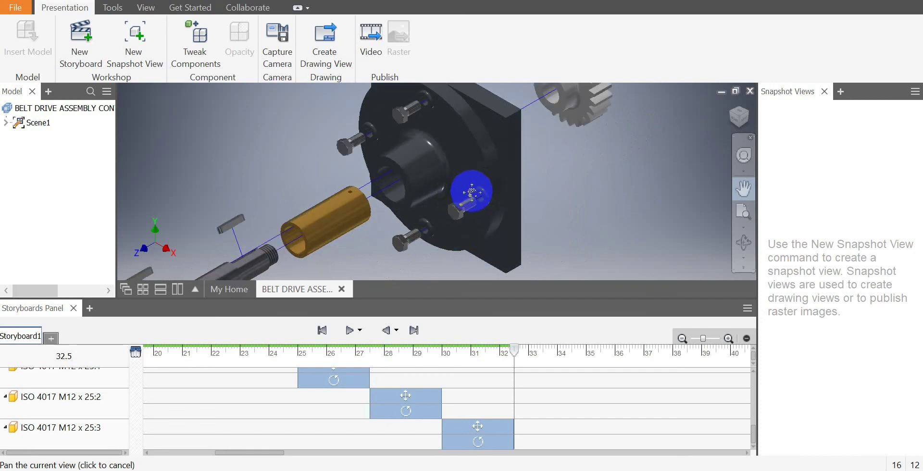
{"action": "right_click", "coordinate": [282, 120]}
{"action": "left_click", "coordinate": [282, 96]}
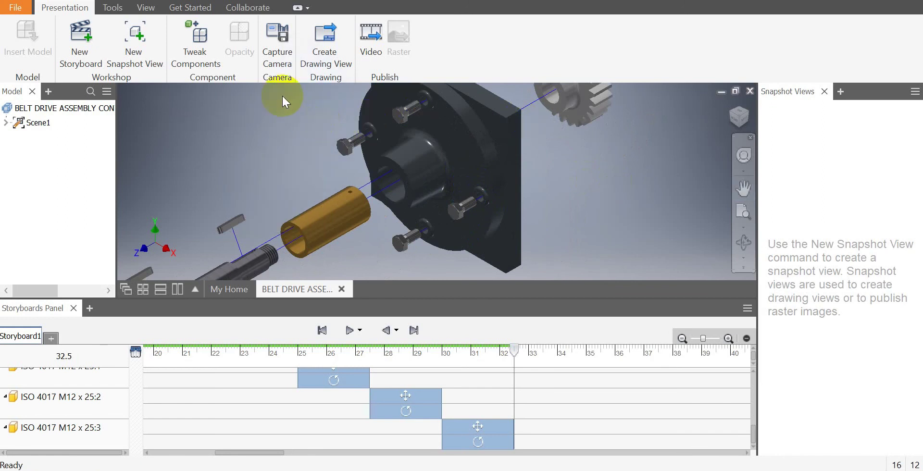
{"action": "left_click", "coordinate": [200, 41]}
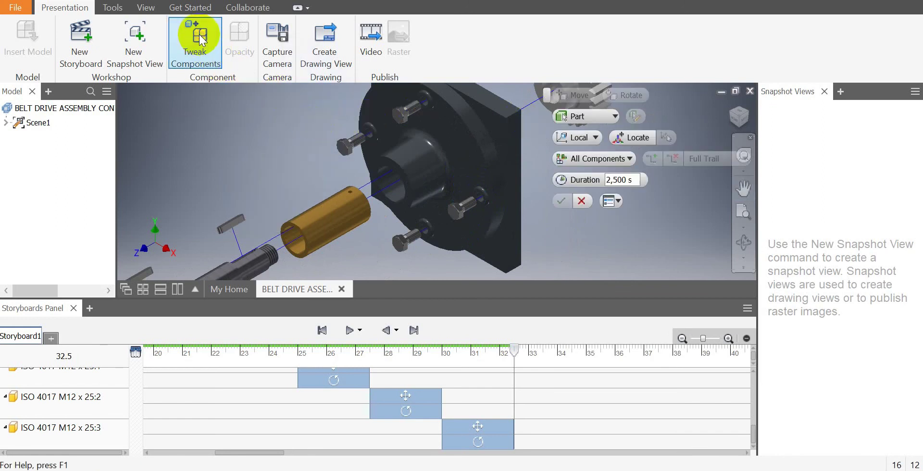
{"action": "left_click", "coordinate": [403, 118]}
{"action": "left_click", "coordinate": [457, 208], "text": "ctrl"}
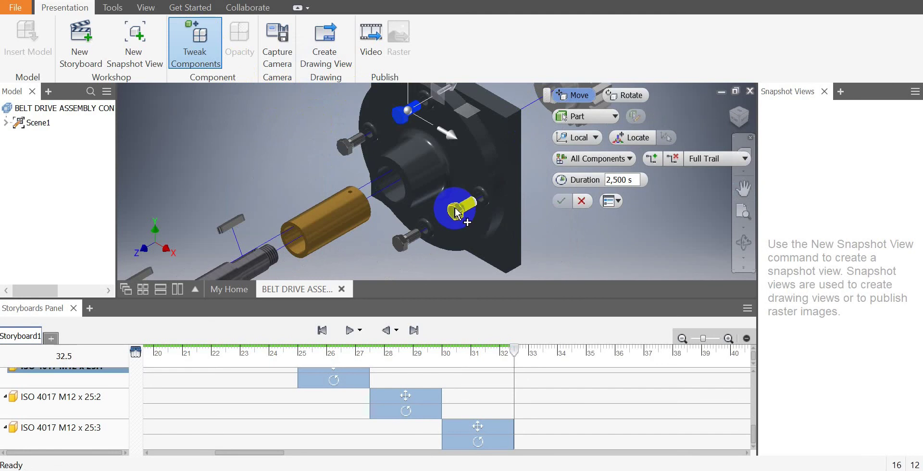
{"action": "left_click", "coordinate": [421, 234], "text": "ctrl"}
{"action": "left_click", "coordinate": [369, 143], "text": "ctrl"}
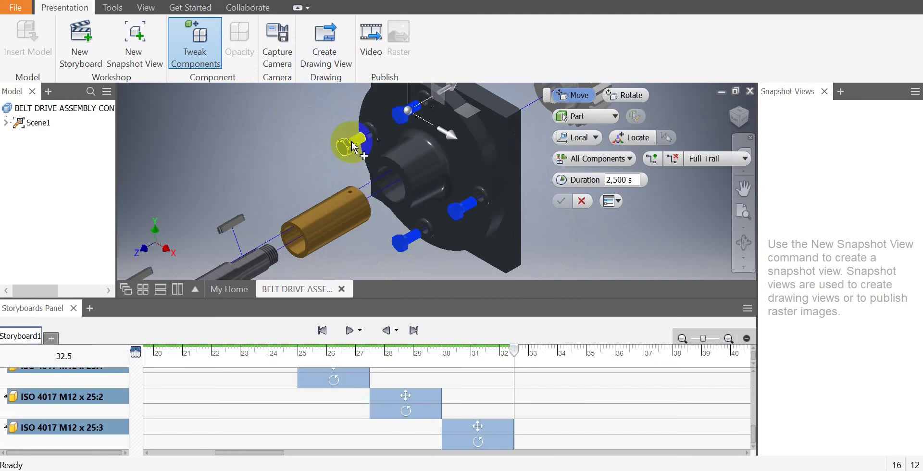
{"action": "left_click_drag", "start_coordinate": [450, 80], "coordinate": [391, 114]}
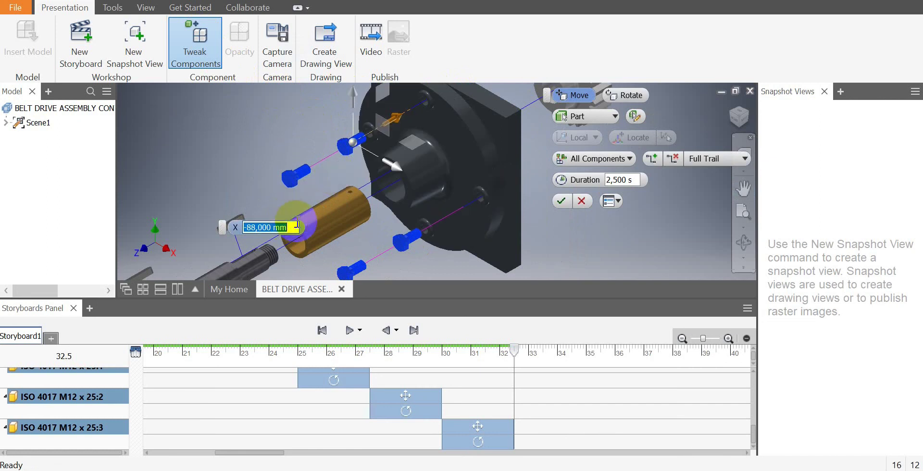
{"action": "type", "text": "-120"}
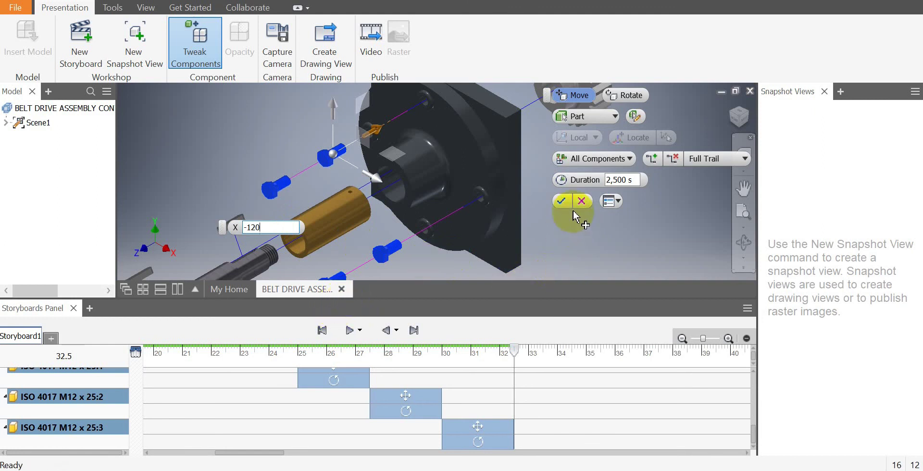
{"action": "left_click", "coordinate": [562, 200]}
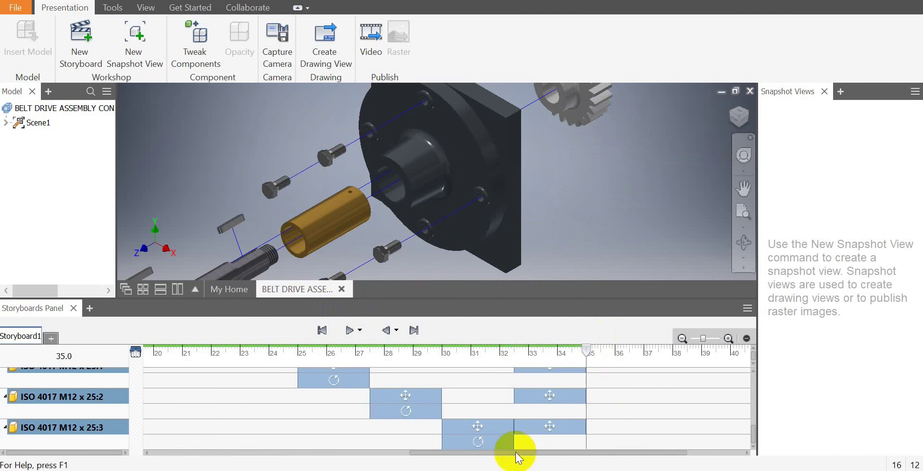
{"action": "left_click", "coordinate": [541, 426]}
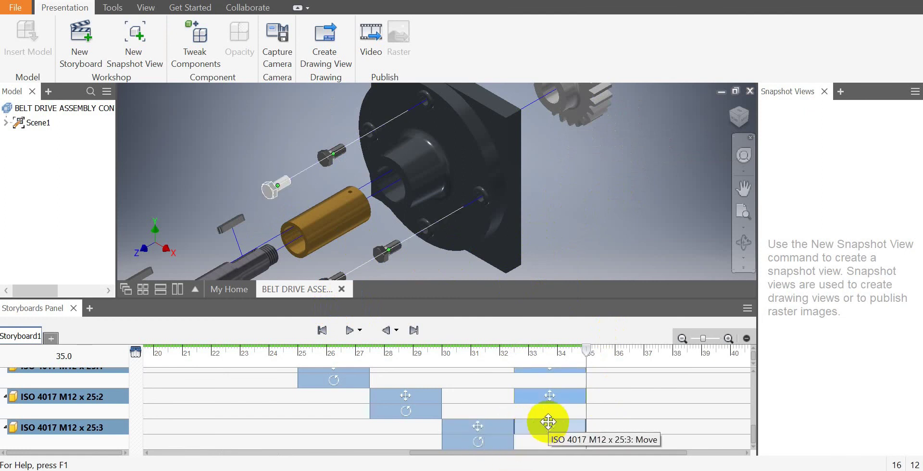
{"action": "left_click", "coordinate": [551, 396]}
{"action": "left_click", "coordinate": [553, 370]}
{"action": "key", "text": "Escape"}
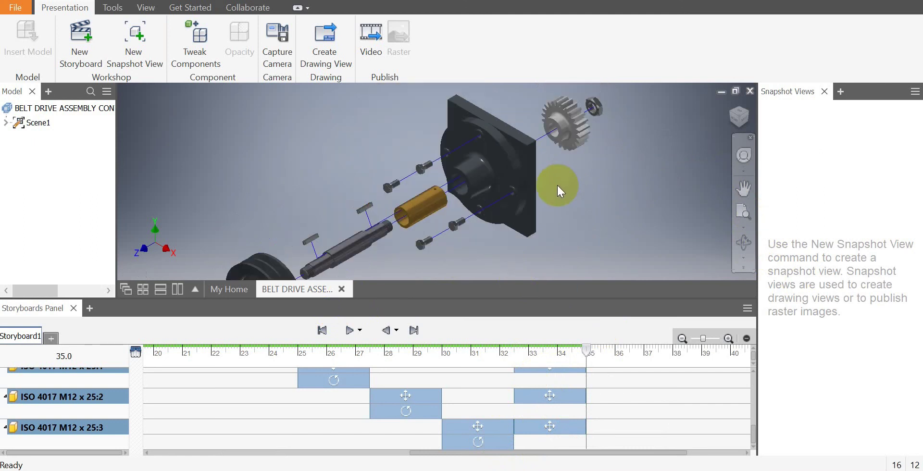
Step: Frame the flange with its four pulled-out bolts and the bushing, and capture that camera view at 35 s
{"action": "middle_click_drag", "start_coordinate": [461, 229], "coordinate": [447, 240], "text": "shift"}
{"action": "scroll", "coordinate": [447, 239], "scroll_direction": "down", "scroll_amount": 3}
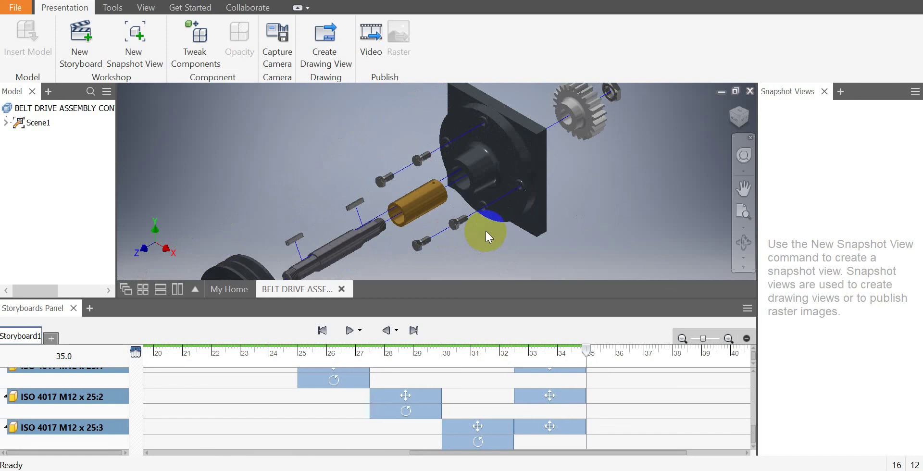
{"action": "scroll", "coordinate": [486, 231], "scroll_direction": "up", "scroll_amount": 3}
{"action": "left_click", "coordinate": [743, 188]}
{"action": "mouse_move", "coordinate": [473, 187]}
{"action": "left_mouse_down"}
{"action": "mouse_move", "coordinate": [429, 202]}
{"action": "mouse_move", "coordinate": [465, 195]}
{"action": "left_mouse_up"}
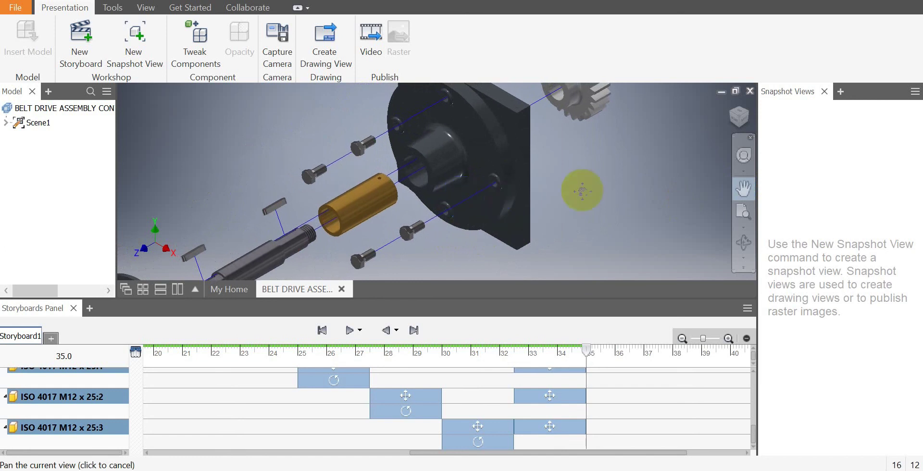
{"action": "right_click", "coordinate": [582, 191]}
{"action": "left_click", "coordinate": [641, 180]}
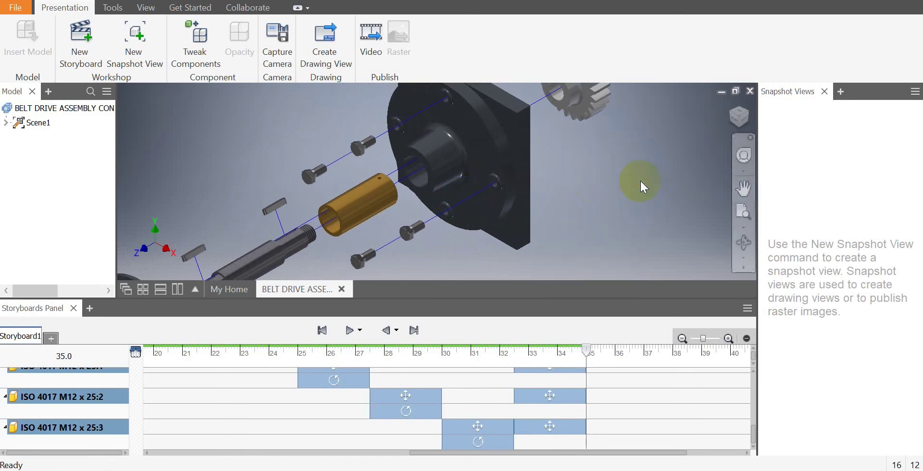
{"action": "left_click", "coordinate": [276, 60]}
Step: Shorten the last camera action in the storyboard to about 0.5 s, starting at 32.5 s
{"action": "scroll", "coordinate": [642, 377], "scroll_direction": "up", "scroll_amount": 2}
{"action": "scroll", "coordinate": [637, 379], "scroll_direction": "up", "scroll_amount": 4}
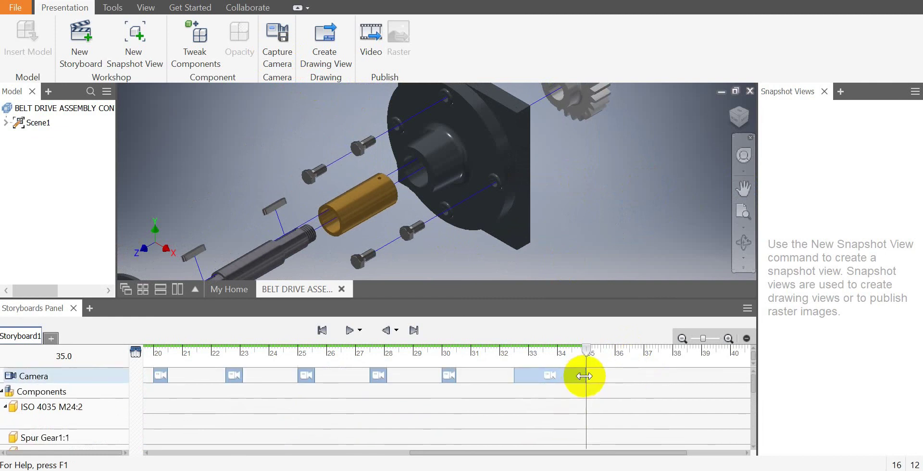
{"action": "left_click_drag", "start_coordinate": [584, 377], "coordinate": [532, 377]}
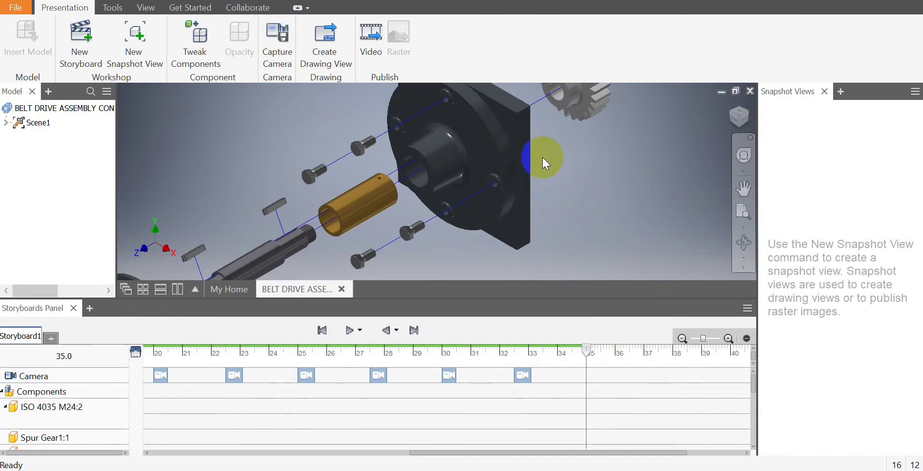
Step: Frame the whole exploded assembly in the graphics view, from the pulley-side nut to the spur gear and its nut
{"action": "scroll", "coordinate": [555, 145], "scroll_direction": "down", "scroll_amount": 2}
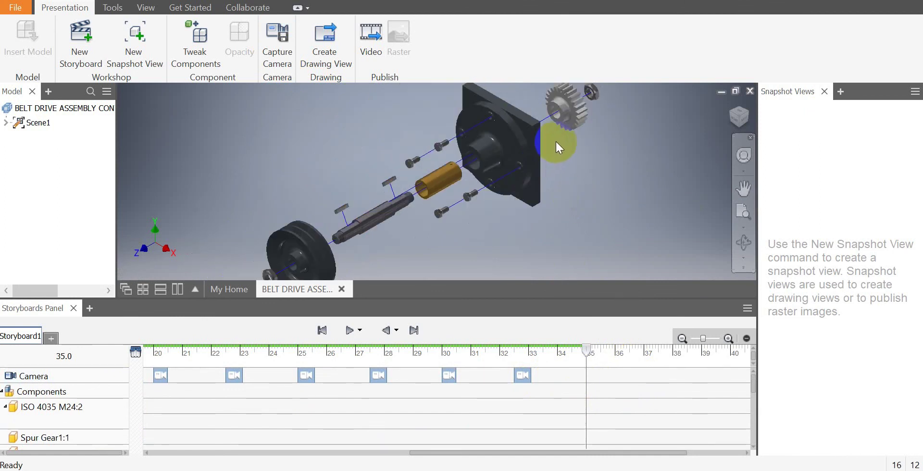
{"action": "scroll", "coordinate": [497, 207], "scroll_direction": "down", "scroll_amount": 2}
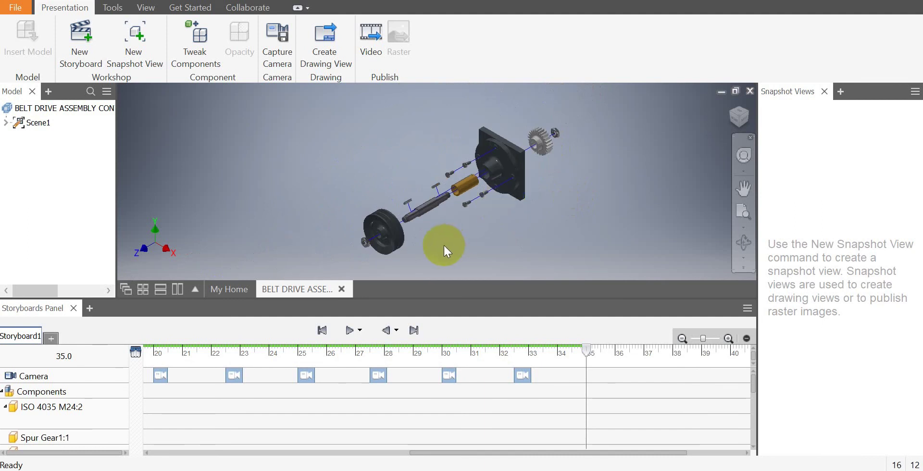
{"action": "scroll", "coordinate": [445, 249], "scroll_direction": "up", "scroll_amount": 2}
{"action": "scroll", "coordinate": [443, 249], "scroll_direction": "down", "scroll_amount": 1}
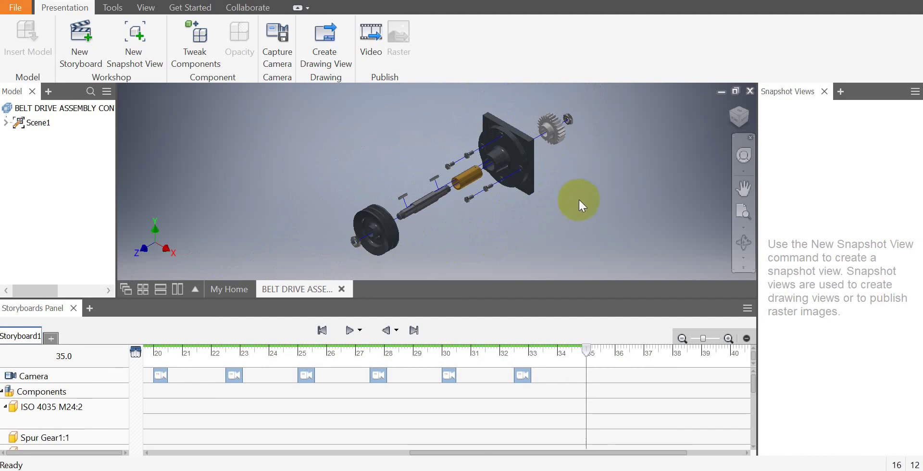
{"action": "scroll", "coordinate": [573, 202], "scroll_direction": "up", "scroll_amount": 3}
{"action": "scroll", "coordinate": [571, 203], "scroll_direction": "down", "scroll_amount": 3}
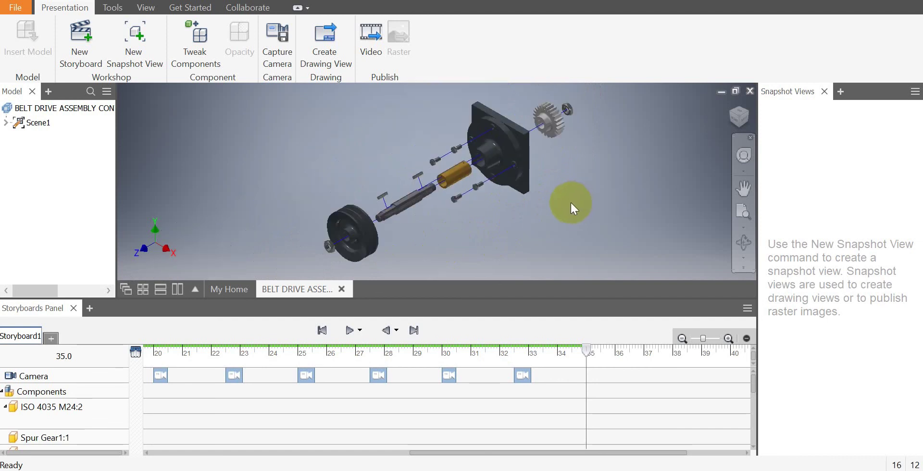
{"action": "left_click", "coordinate": [730, 103]}
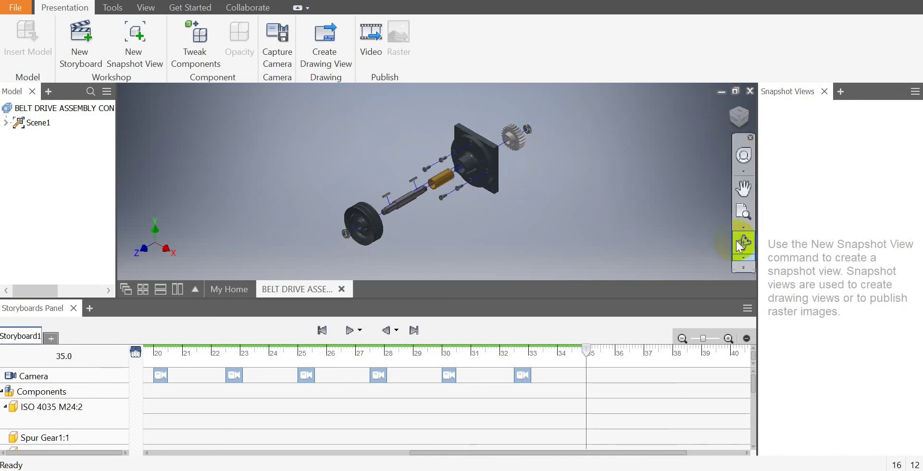
{"action": "scroll", "coordinate": [527, 205], "scroll_direction": "up", "scroll_amount": 4}
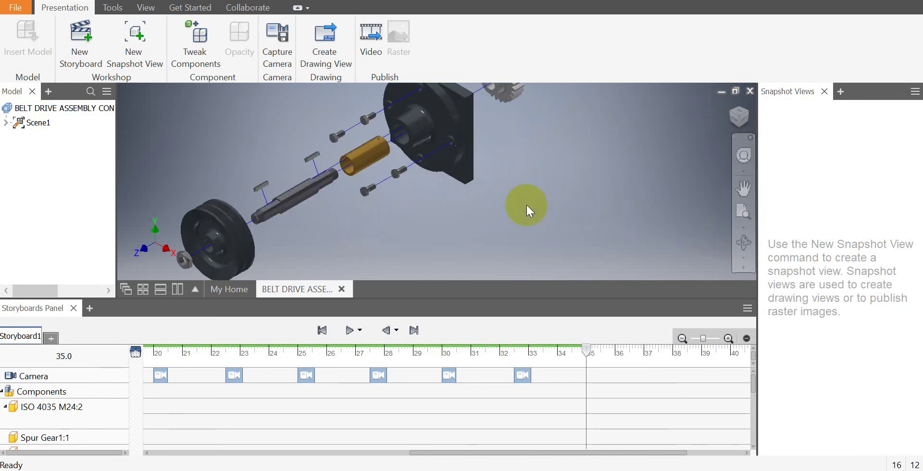
{"action": "left_click", "coordinate": [744, 213]}
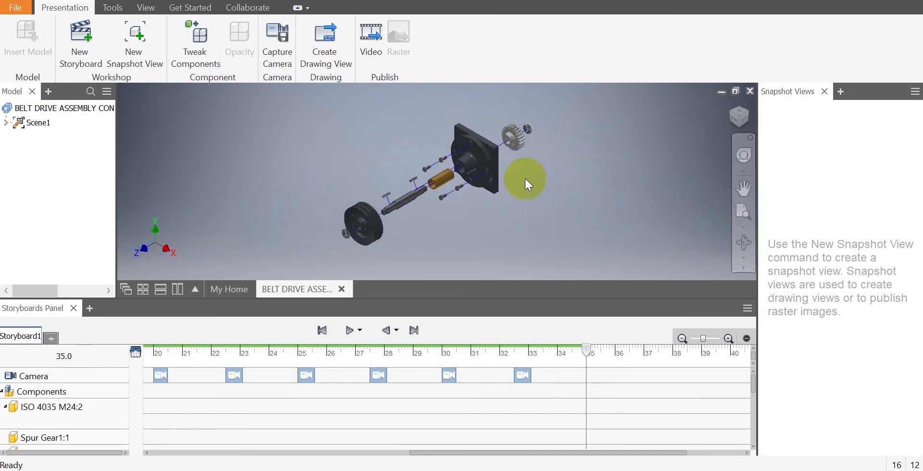
{"action": "scroll", "coordinate": [531, 180], "scroll_direction": "down", "scroll_amount": 3}
{"action": "scroll", "coordinate": [531, 180], "scroll_direction": "up", "scroll_amount": 4}
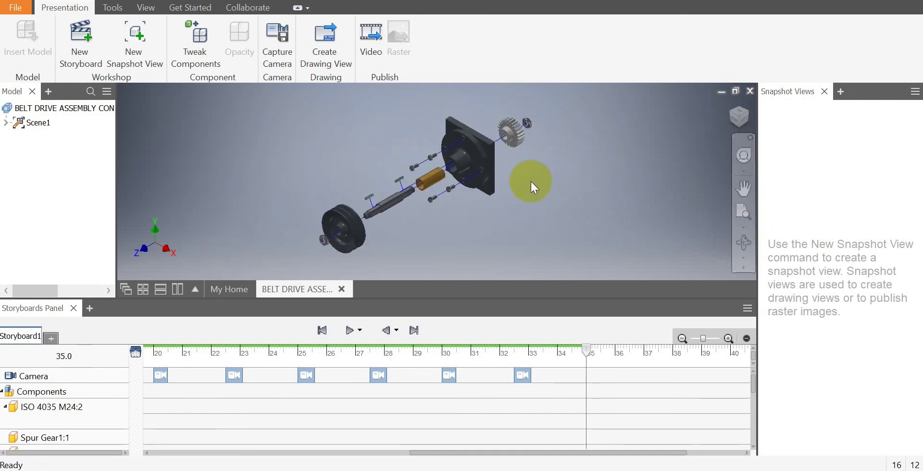
{"action": "scroll", "coordinate": [532, 181], "scroll_direction": "up", "scroll_amount": 3}
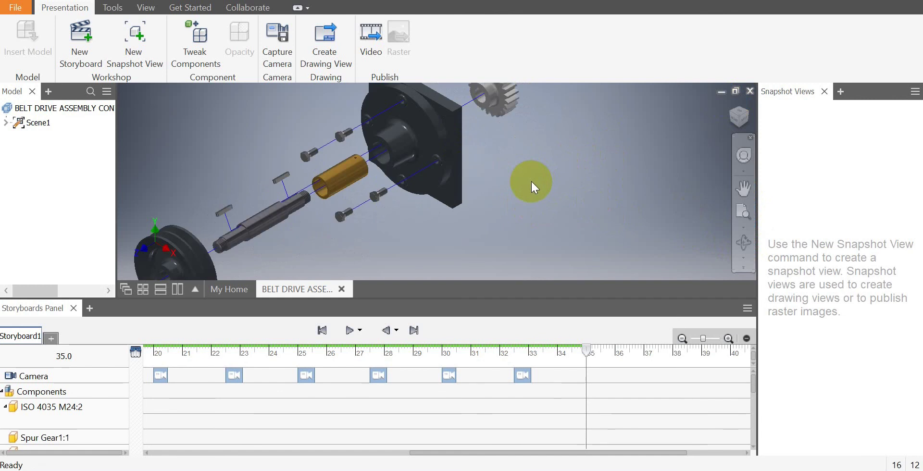
{"action": "scroll", "coordinate": [532, 181], "scroll_direction": "down", "scroll_amount": 2}
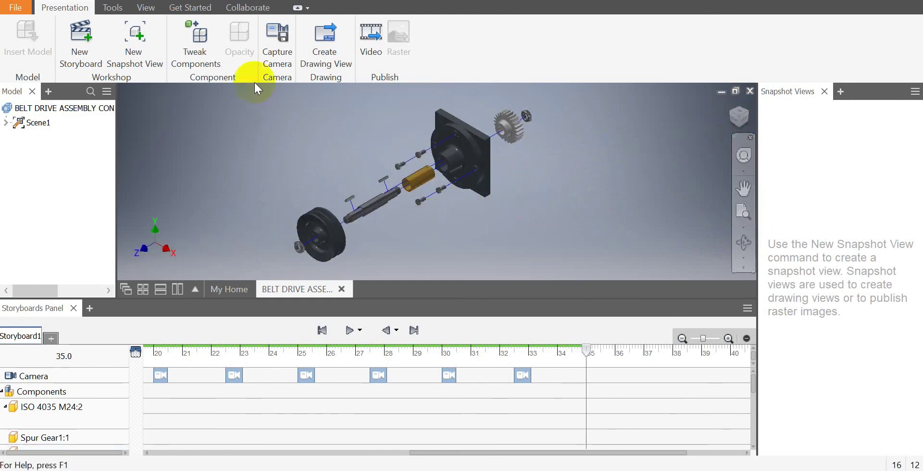
Step: Tweak the flange, its bolts, bushing, shaft, keys, pulley and pulley-side nut together -150 mm along X with a 2.5 s duration
{"action": "left_click", "coordinate": [196, 34]}
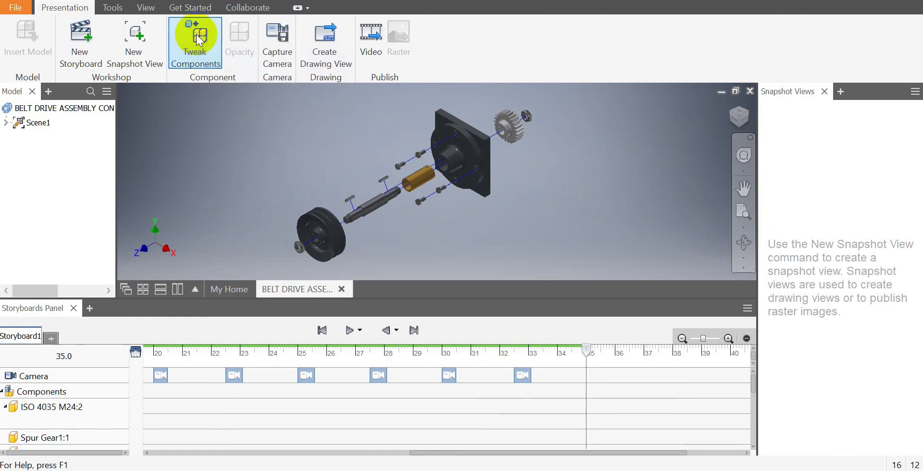
{"action": "left_click", "coordinate": [470, 144]}
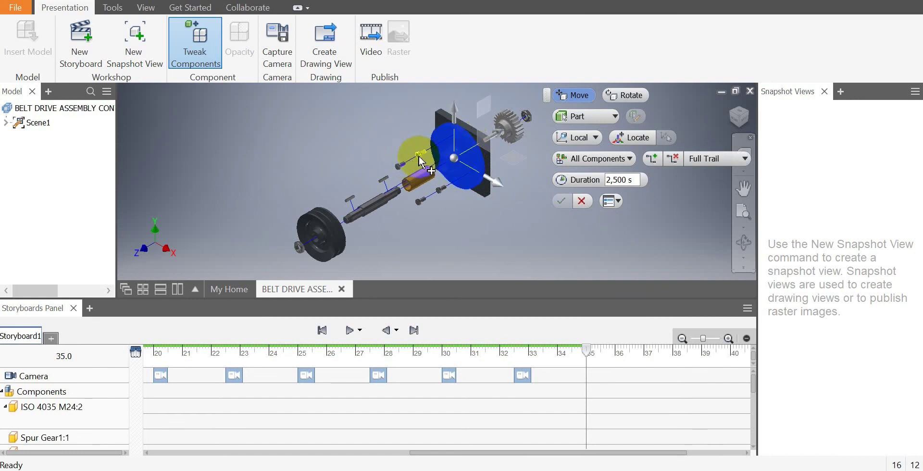
{"action": "left_click", "coordinate": [406, 174], "text": "ctrl"}
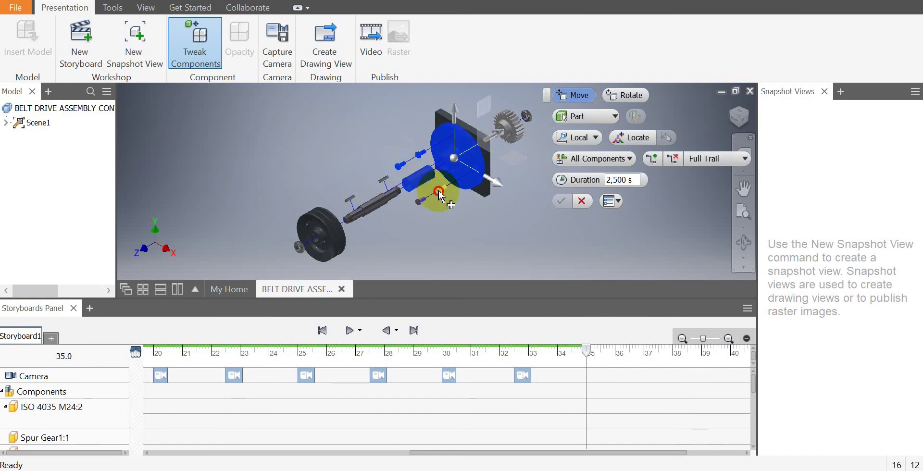
{"action": "left_click", "coordinate": [377, 199], "text": "ctrl"}
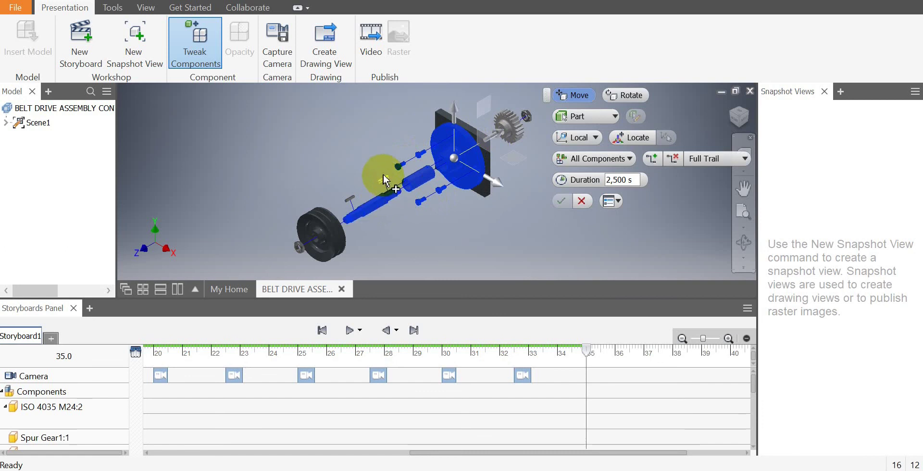
{"action": "left_click", "coordinate": [350, 201], "text": "ctrl"}
{"action": "left_click", "coordinate": [300, 248], "text": "ctrl"}
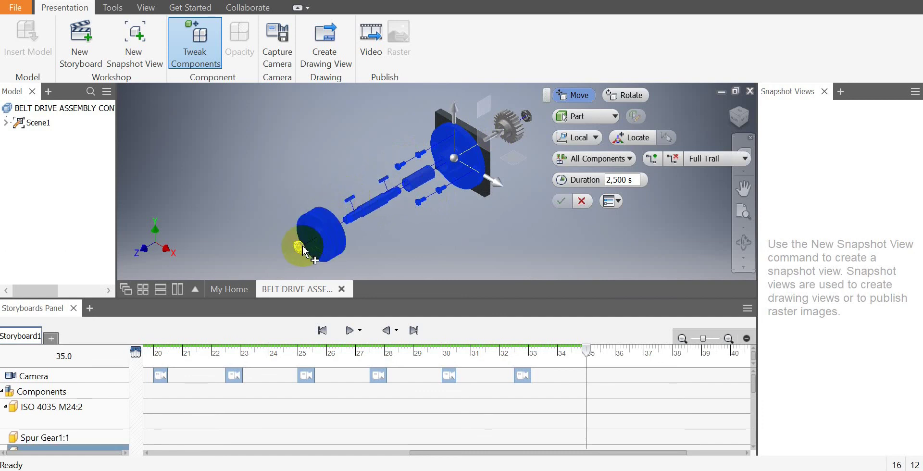
{"action": "left_click", "coordinate": [502, 135], "text": "ctrl"}
{"action": "left_click_drag", "start_coordinate": [502, 135], "coordinate": [452, 173]}
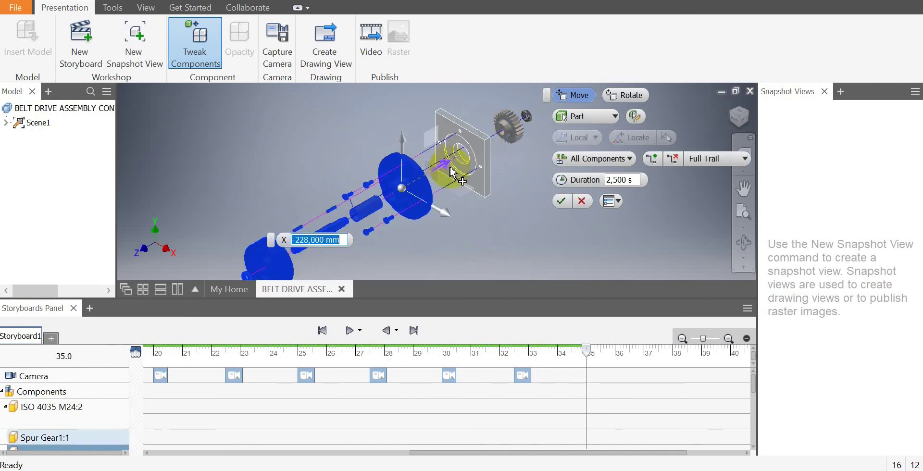
{"action": "type", "text": "-15"}
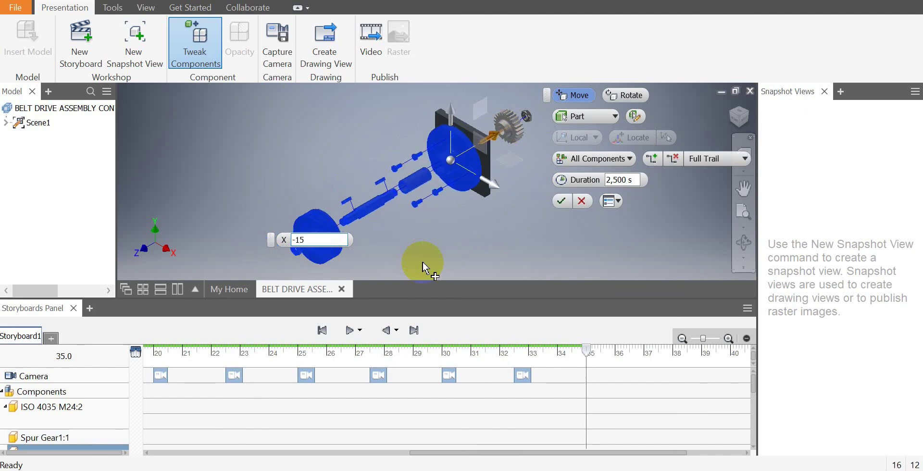
{"action": "type", "text": "0"}
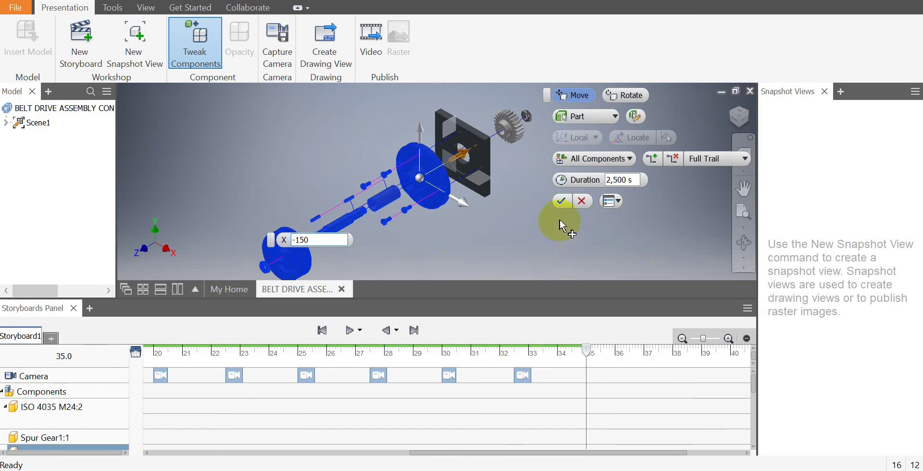
{"action": "left_click", "coordinate": [562, 201]}
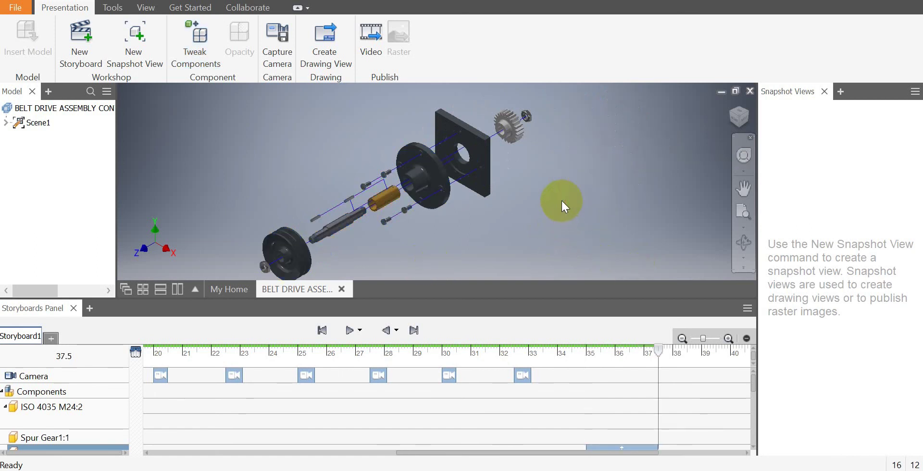
Step: Capture the camera for the flange's pull-away move and shorten its action to about 0.5 s, starting at 35 s
{"action": "left_click", "coordinate": [281, 56]}
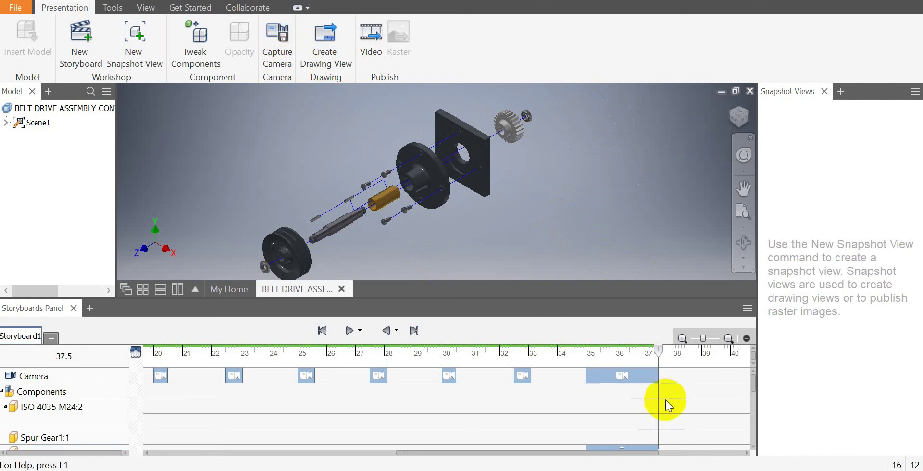
{"action": "left_click_drag", "start_coordinate": [657, 375], "coordinate": [598, 380]}
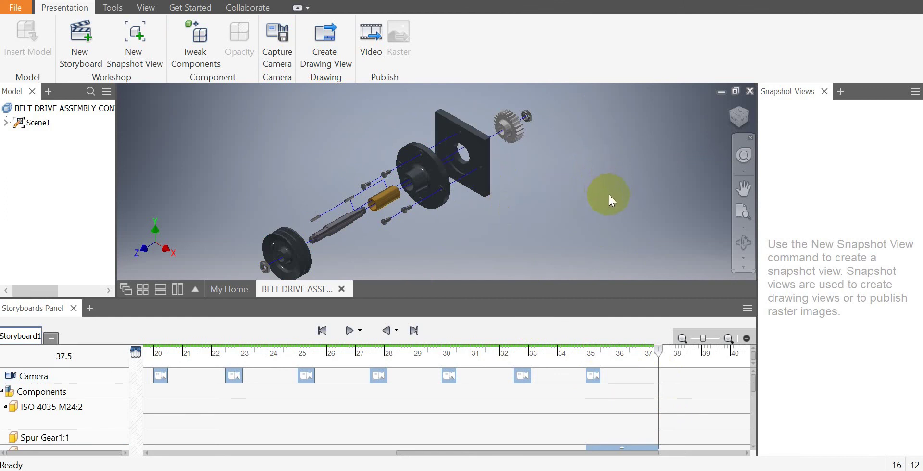
Step: Play the storyboard from its beginning to review the complete disassembly animation
{"action": "left_click", "coordinate": [323, 330]}
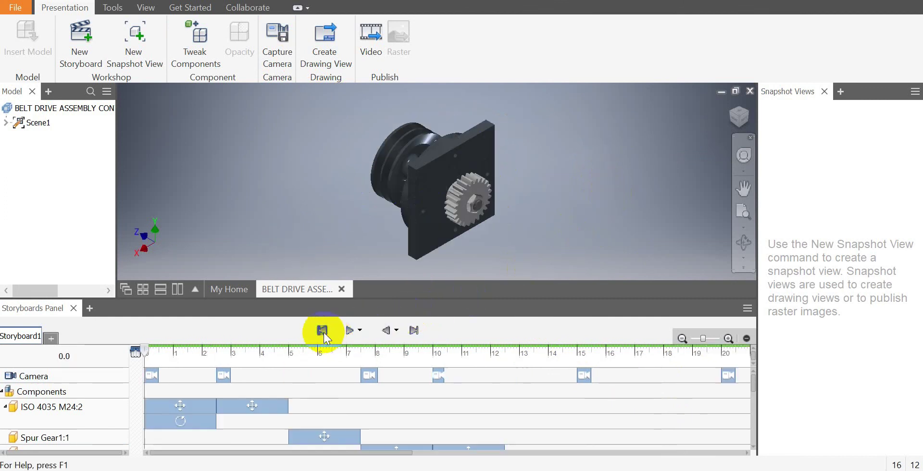
{"action": "left_click", "coordinate": [350, 330]}
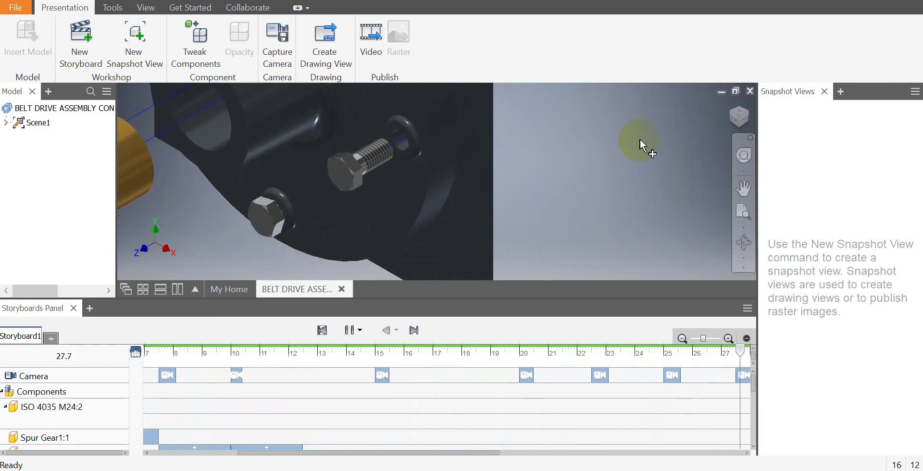
{"action": "left_click", "coordinate": [640, 144]}
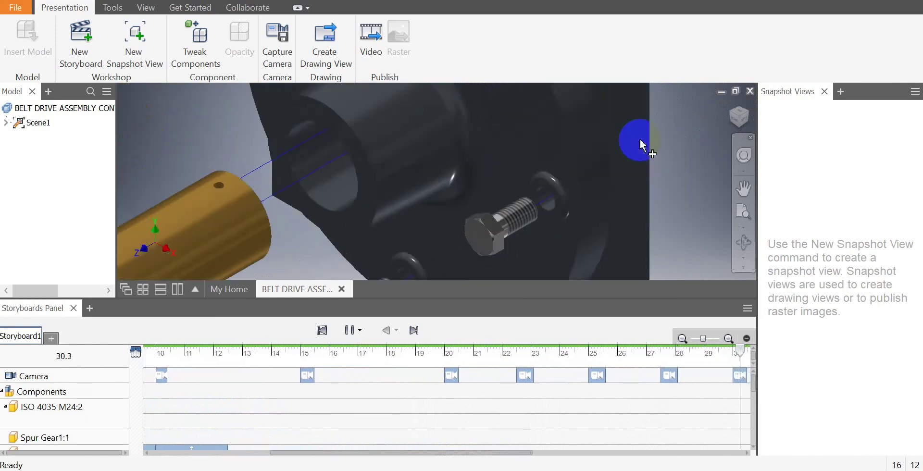
{"action": "left_click", "coordinate": [640, 144]}
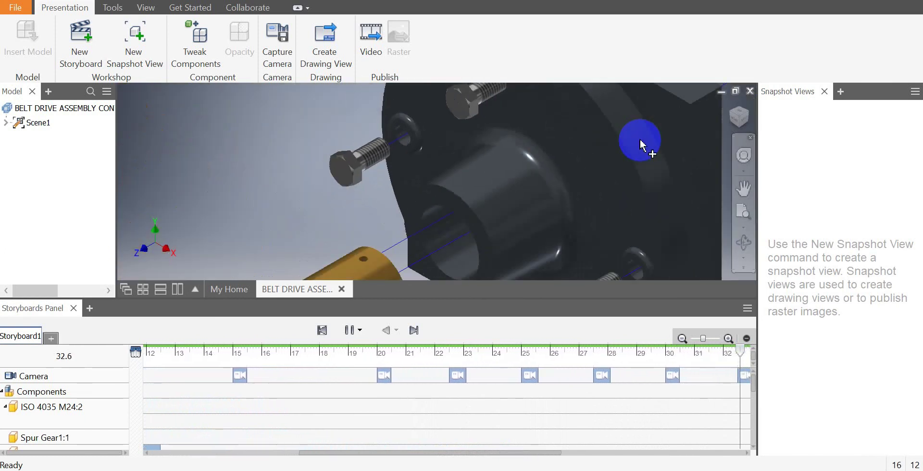